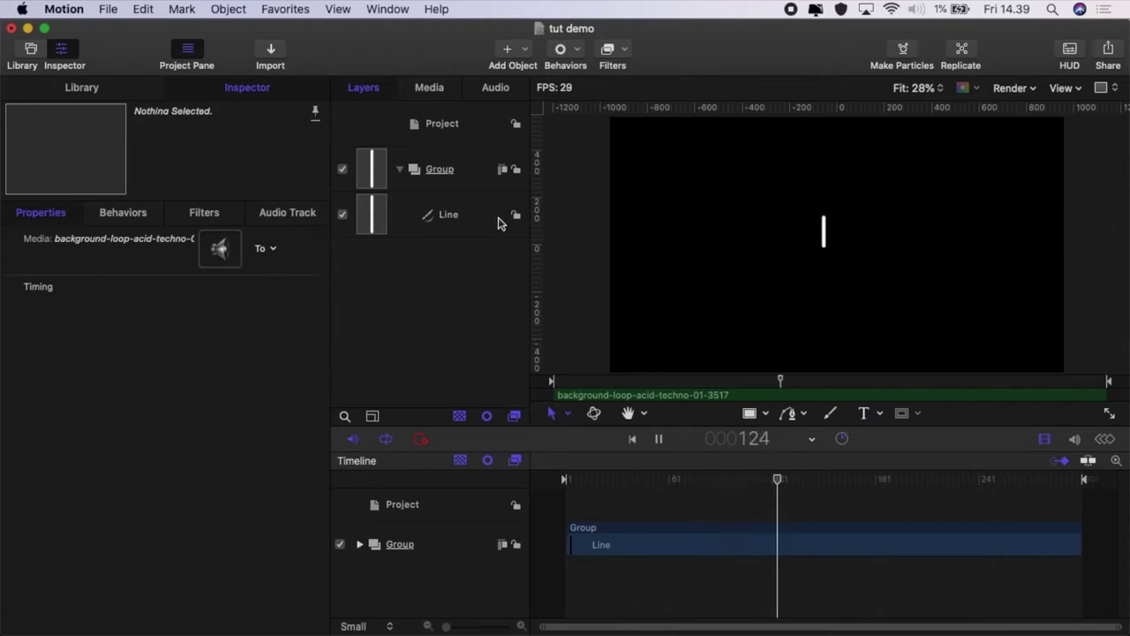
Check the audio levels and the loop's waveform, then return to the Layers list and layer tracks
click(496, 90)
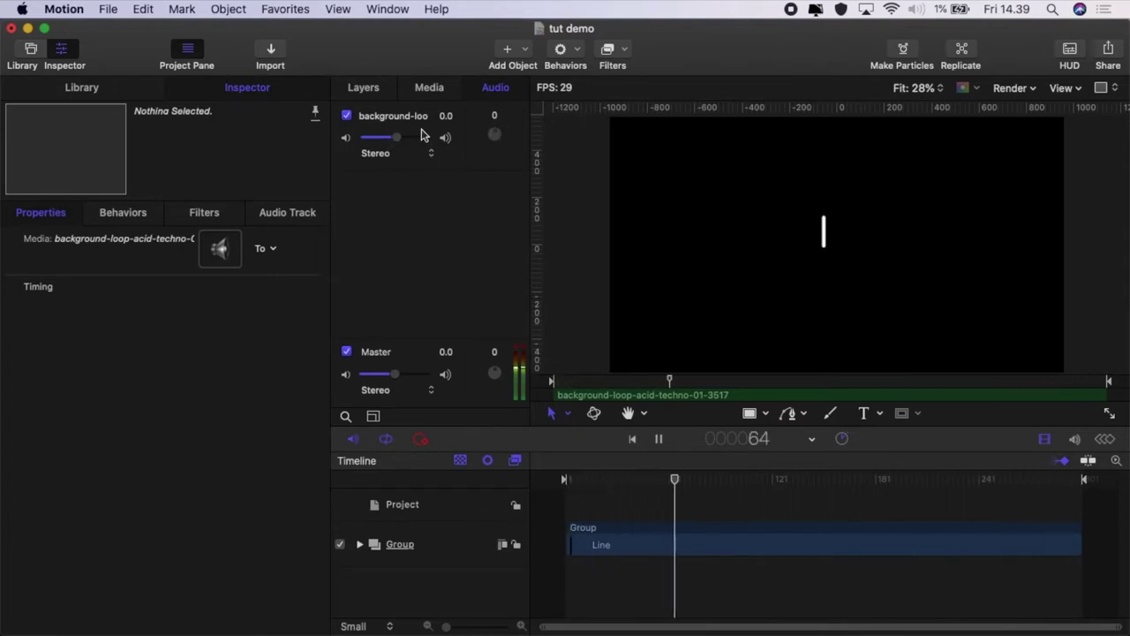
click(364, 88)
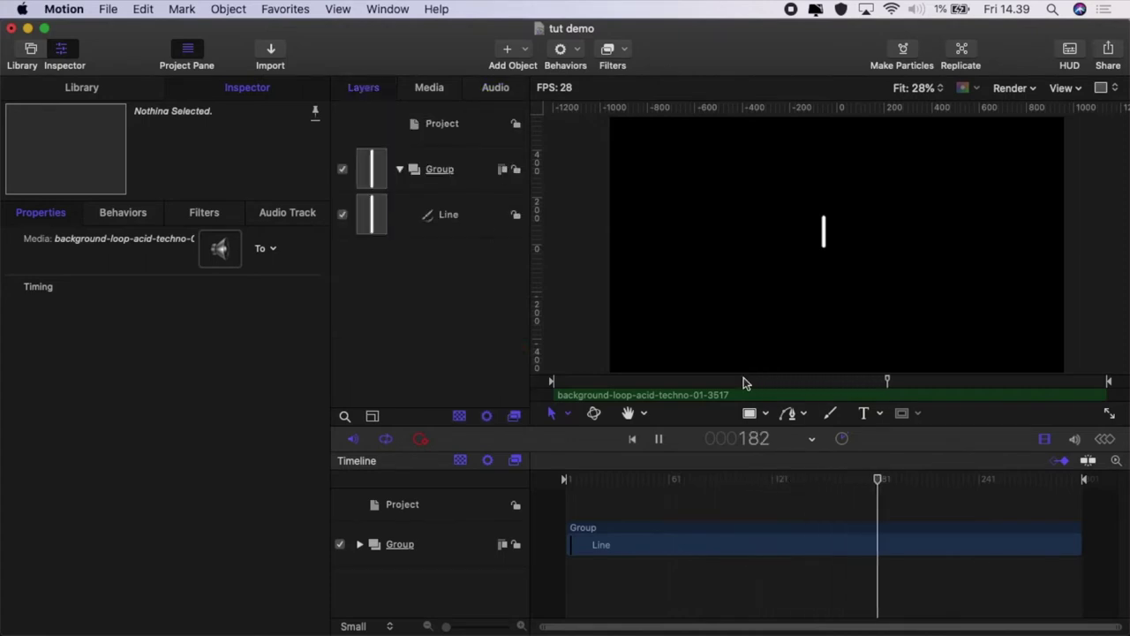
click(1075, 440)
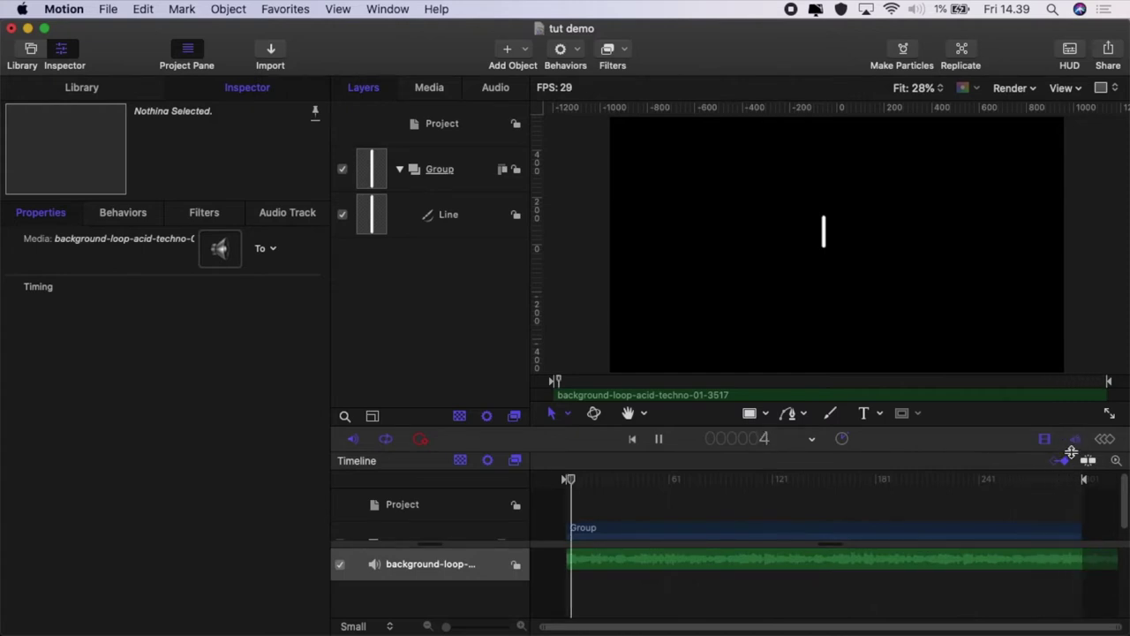
click(1075, 440)
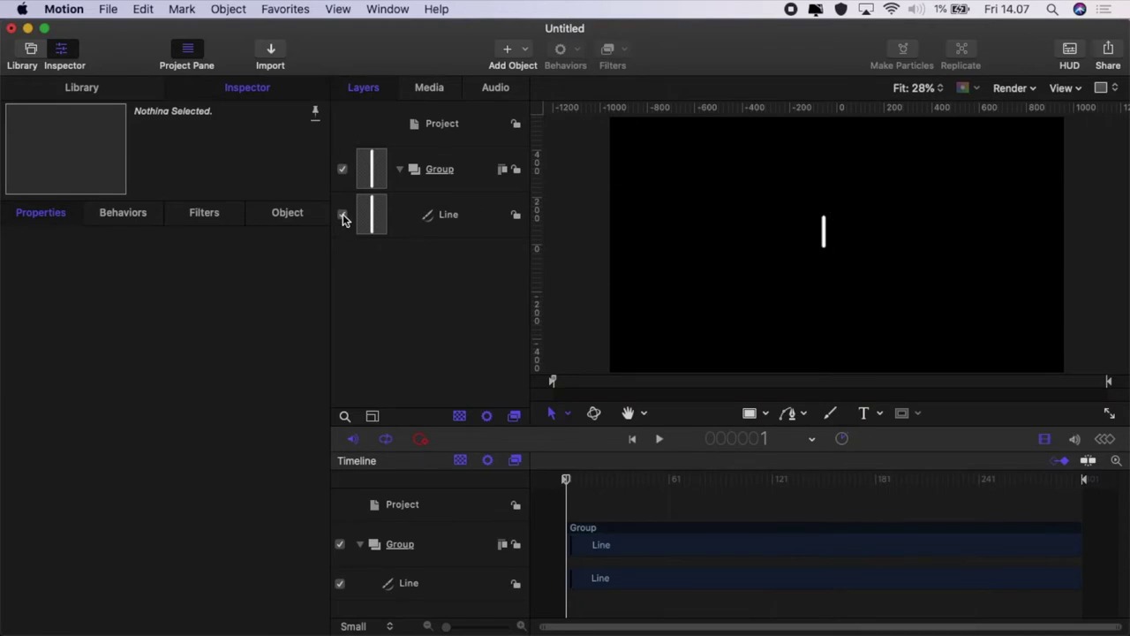
Set the Line's Scale Y to 40% and replicate it as a 40-point Circle outline with Align Angle
click(459, 224)
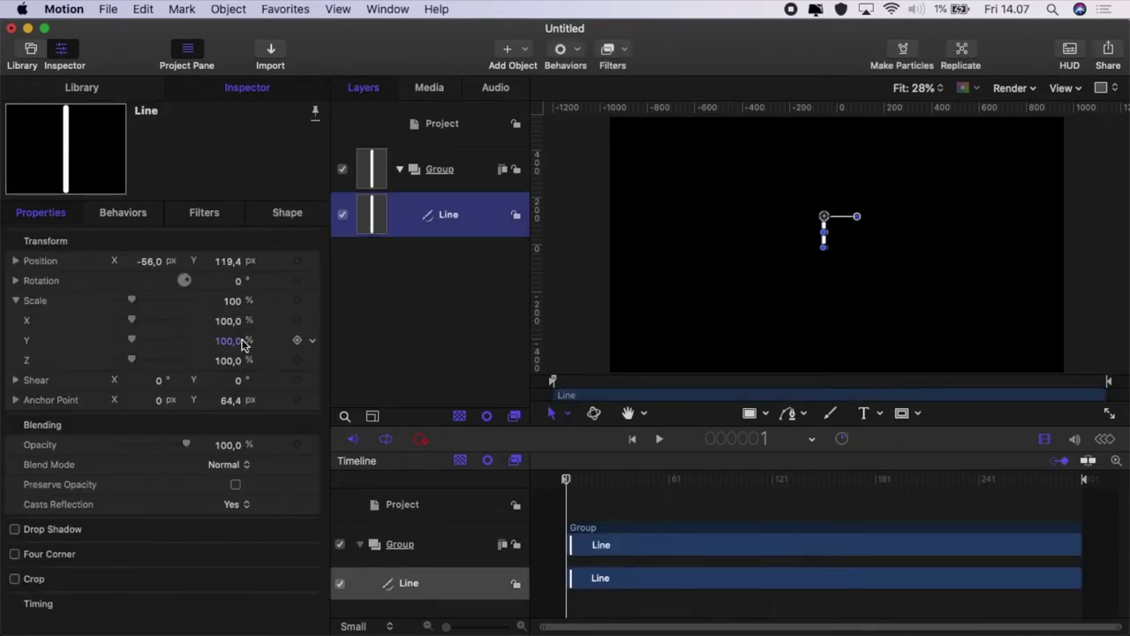
click(222, 341)
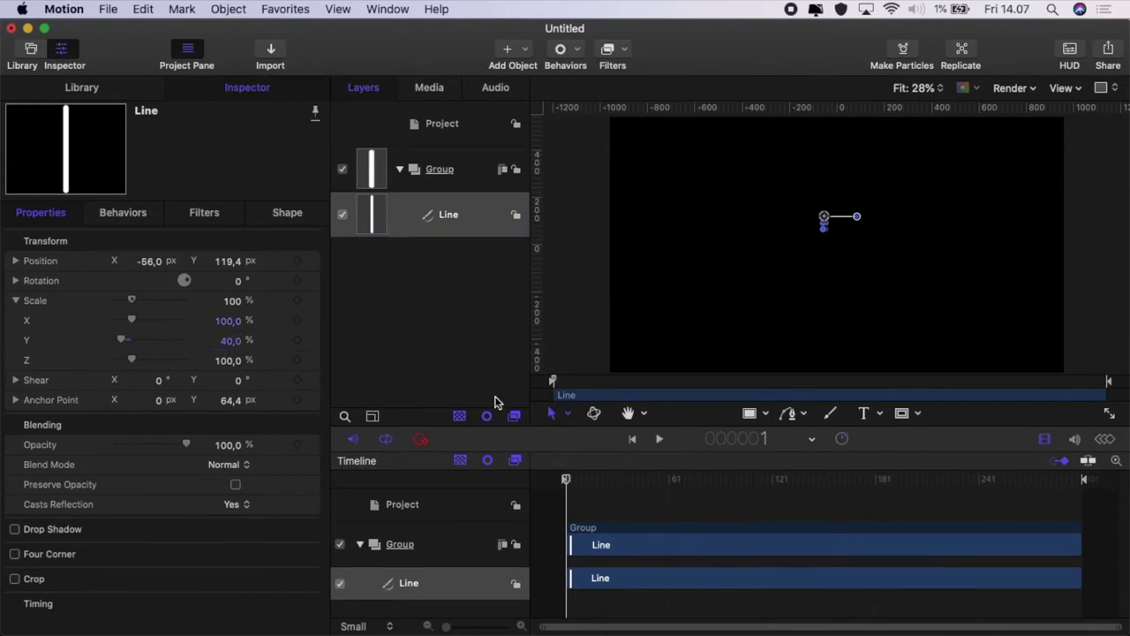
click(958, 53)
click(216, 261)
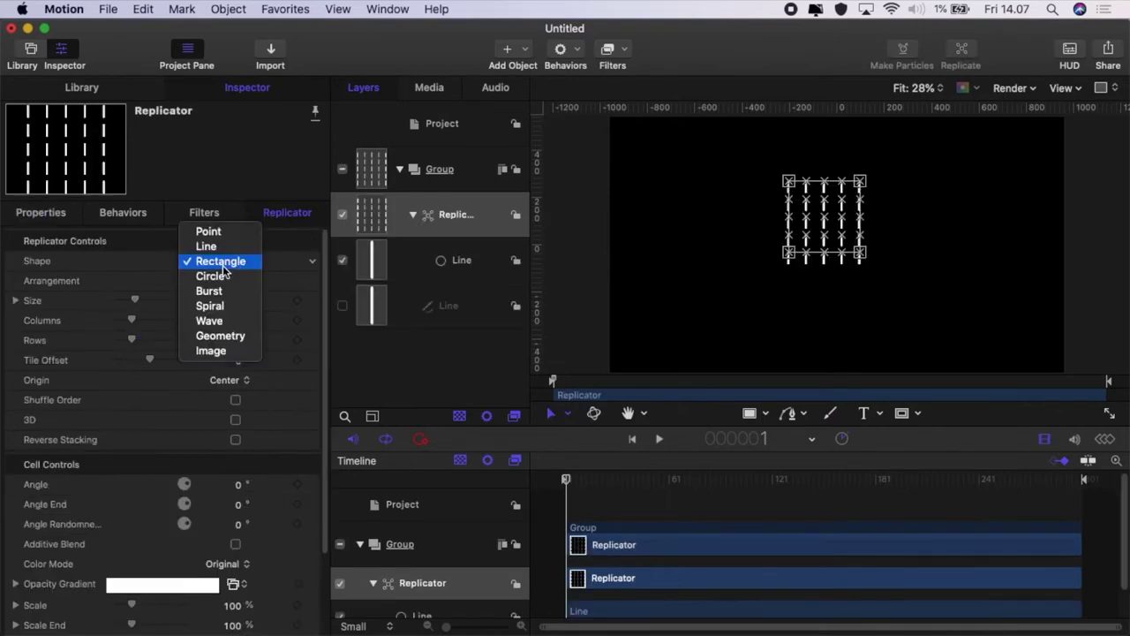
click(212, 277)
click(225, 280)
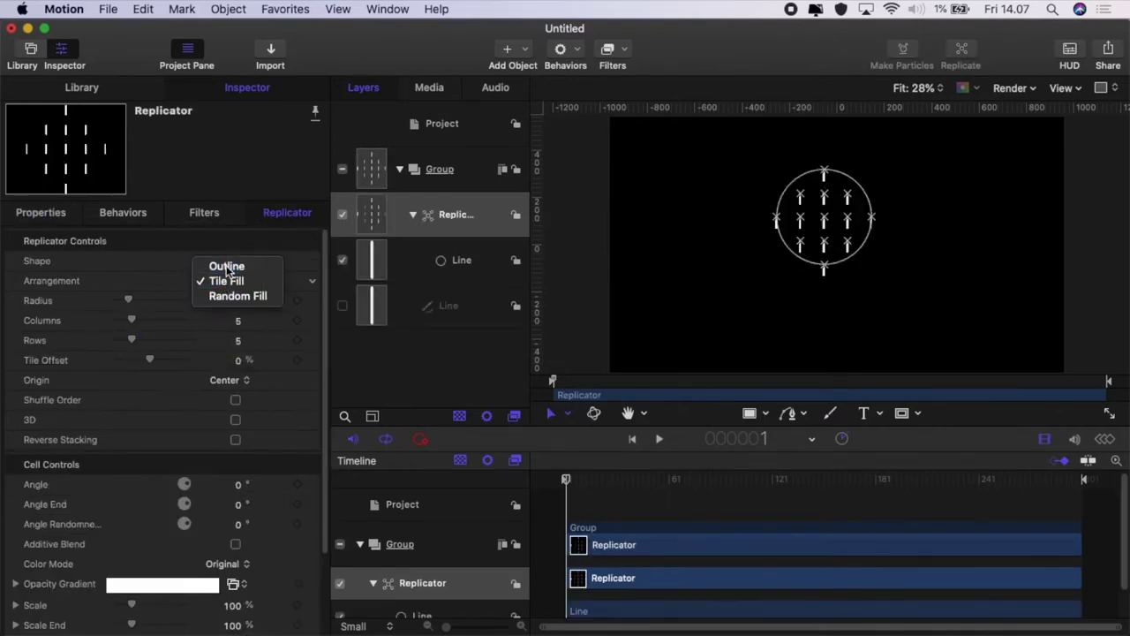
click(226, 266)
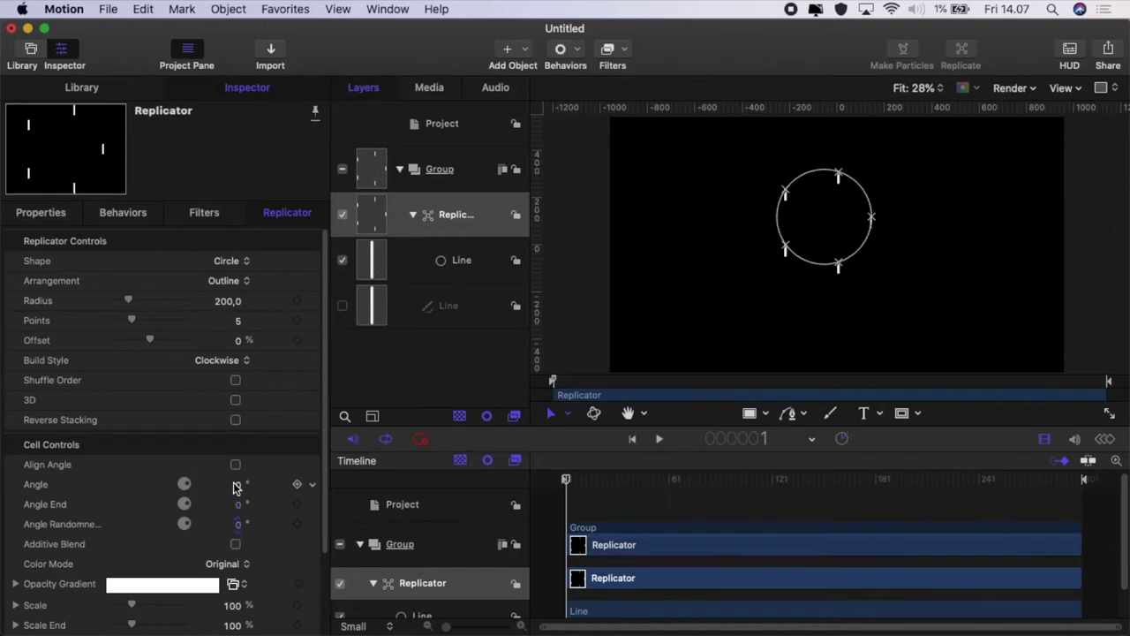
click(236, 465)
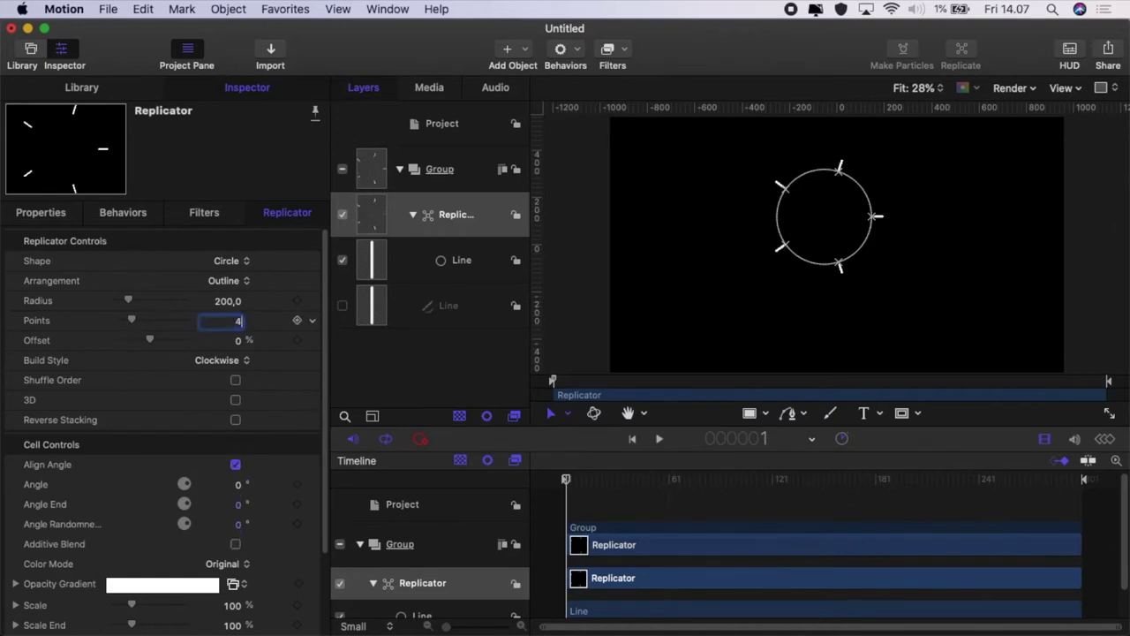
text(40)
key(Return)
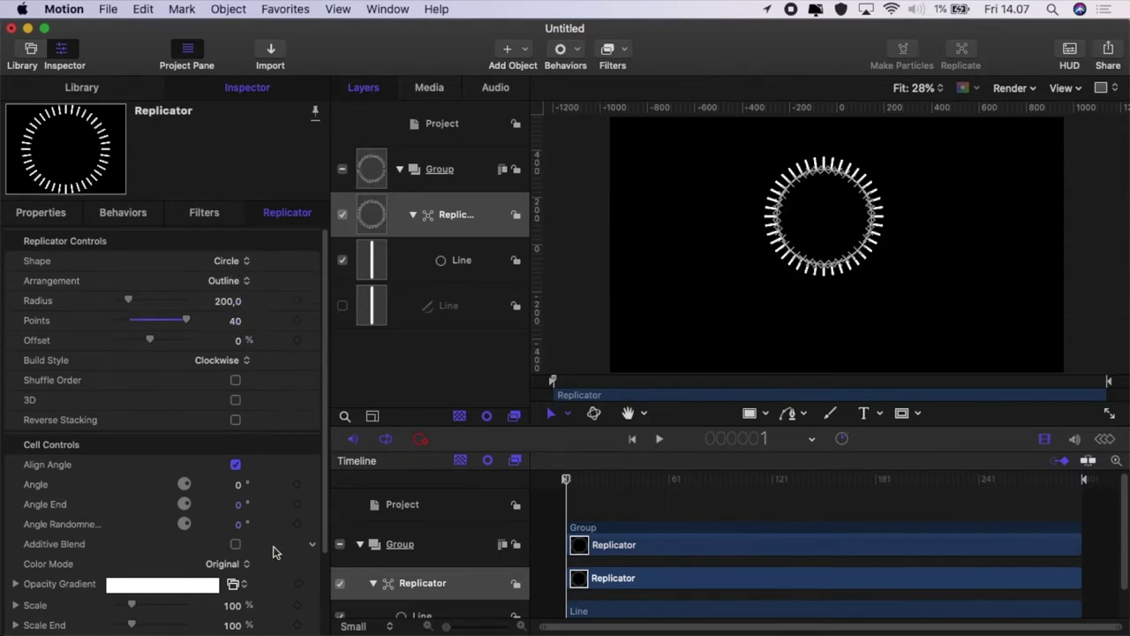
Add an Audio parameter behavior to the cells' Scale Y, using the acid-techno loop as the source
scroll(273, 553, down, 5)
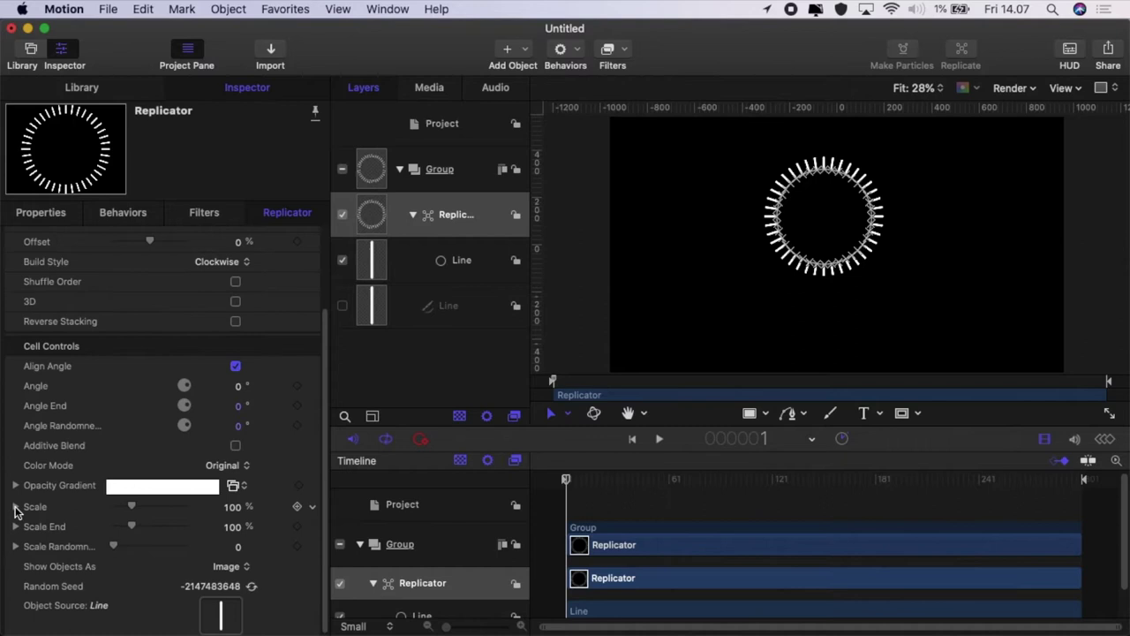
click(15, 507)
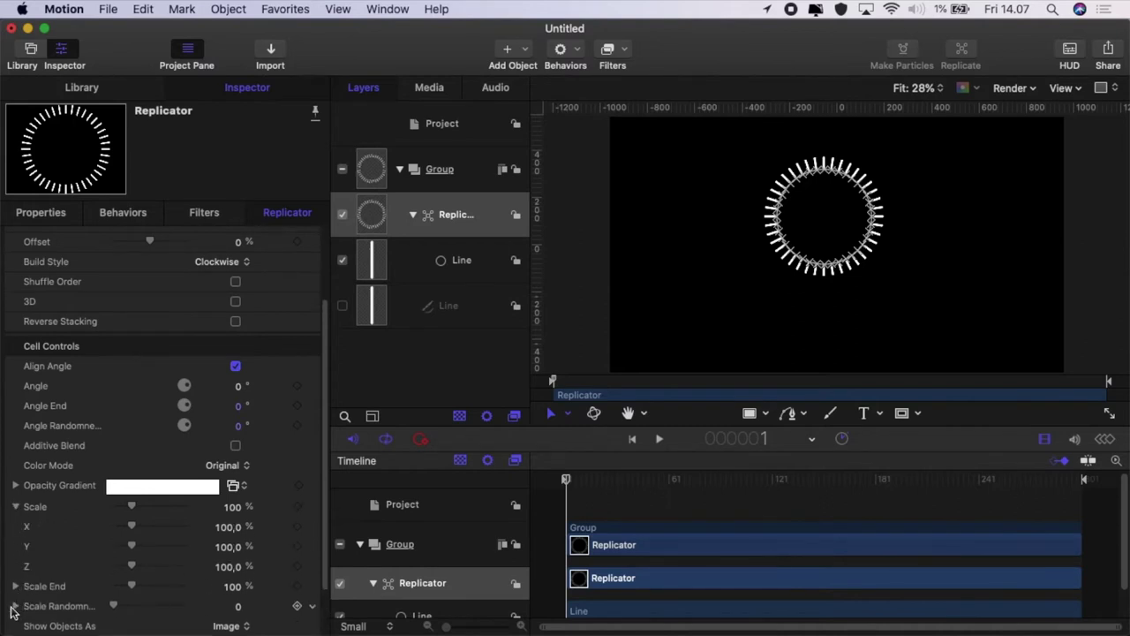
click(15, 606)
scroll(224, 477, down, 6)
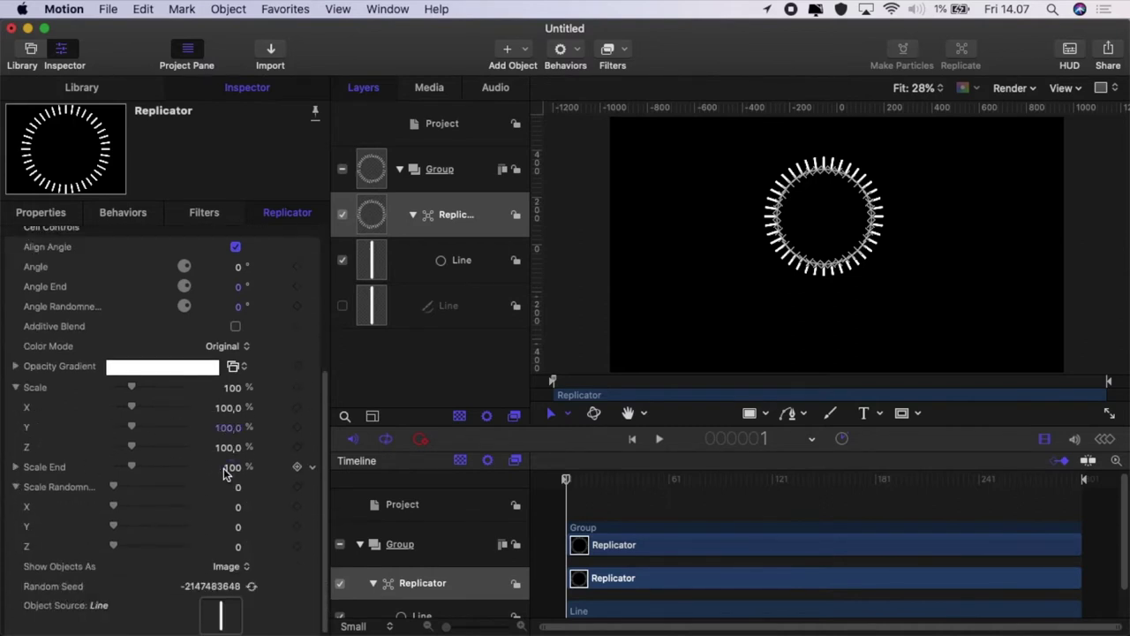
click(311, 429)
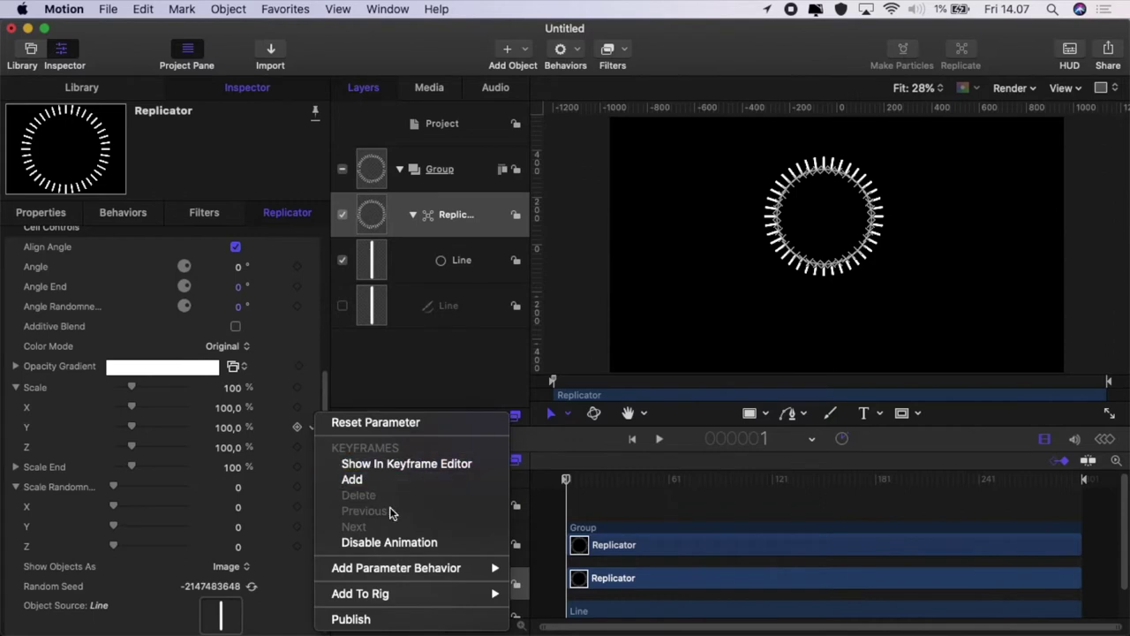
mouse_move(484, 568)
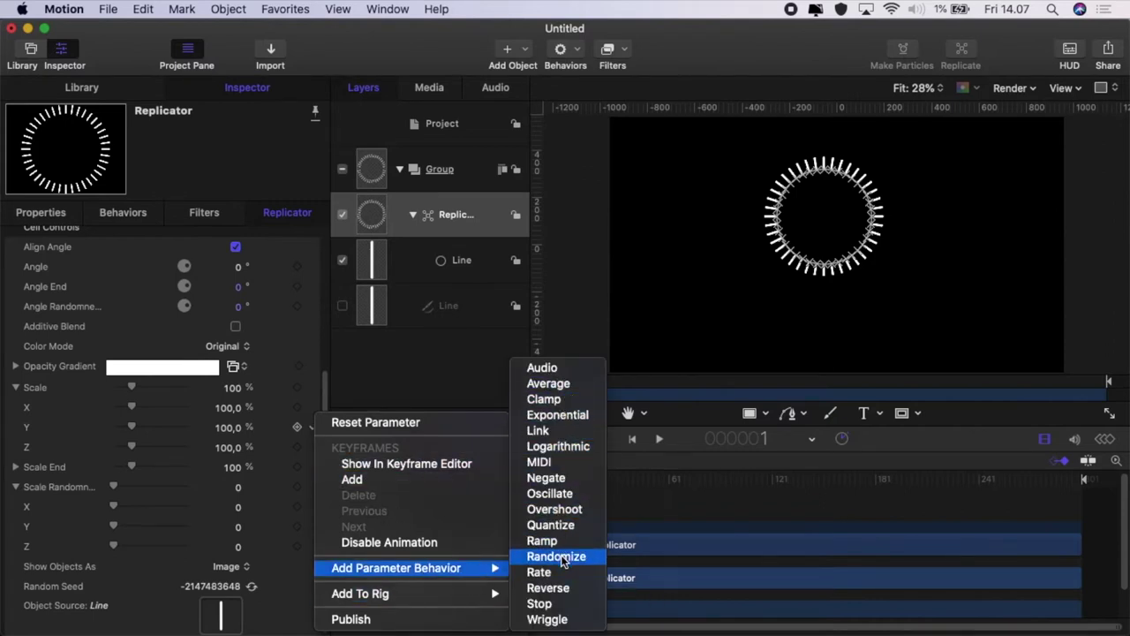
click(570, 369)
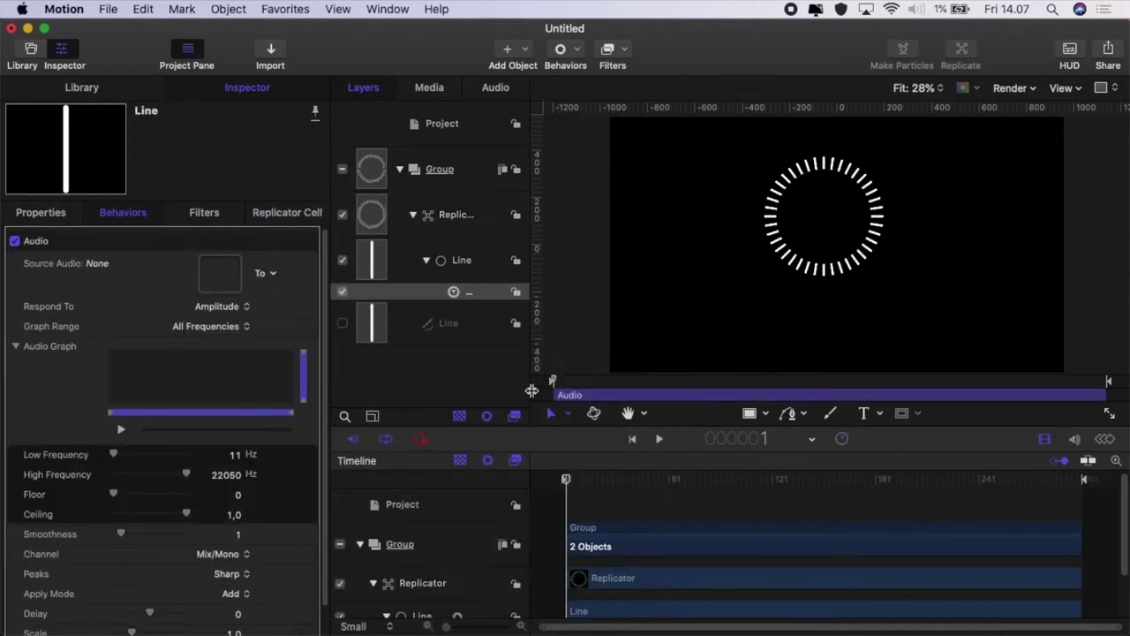
click(267, 273)
click(285, 293)
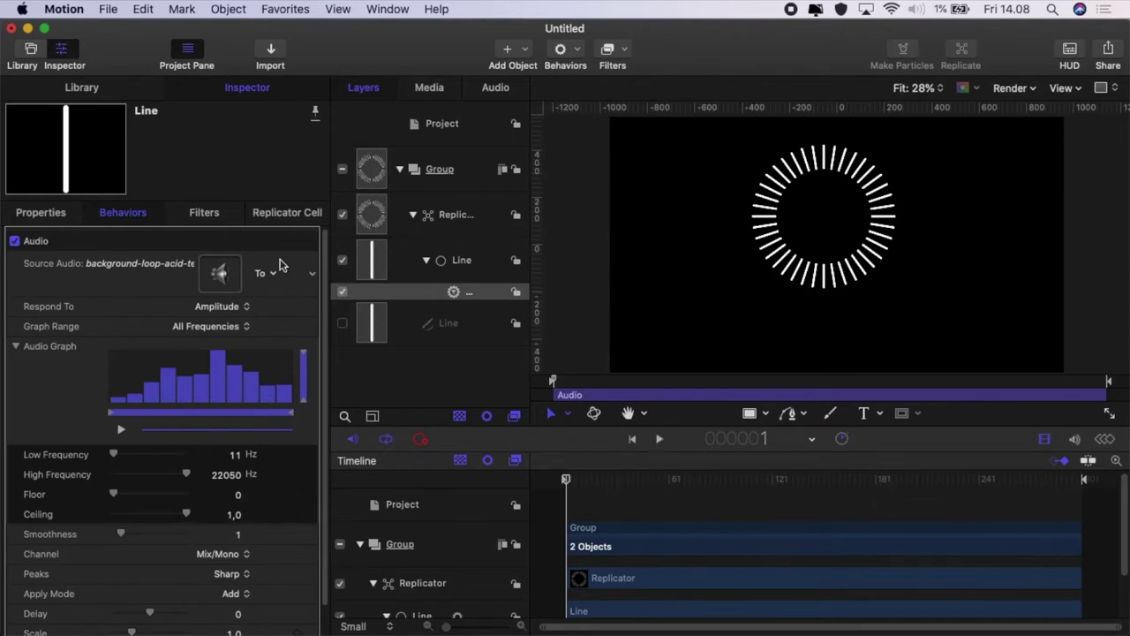
click(282, 213)
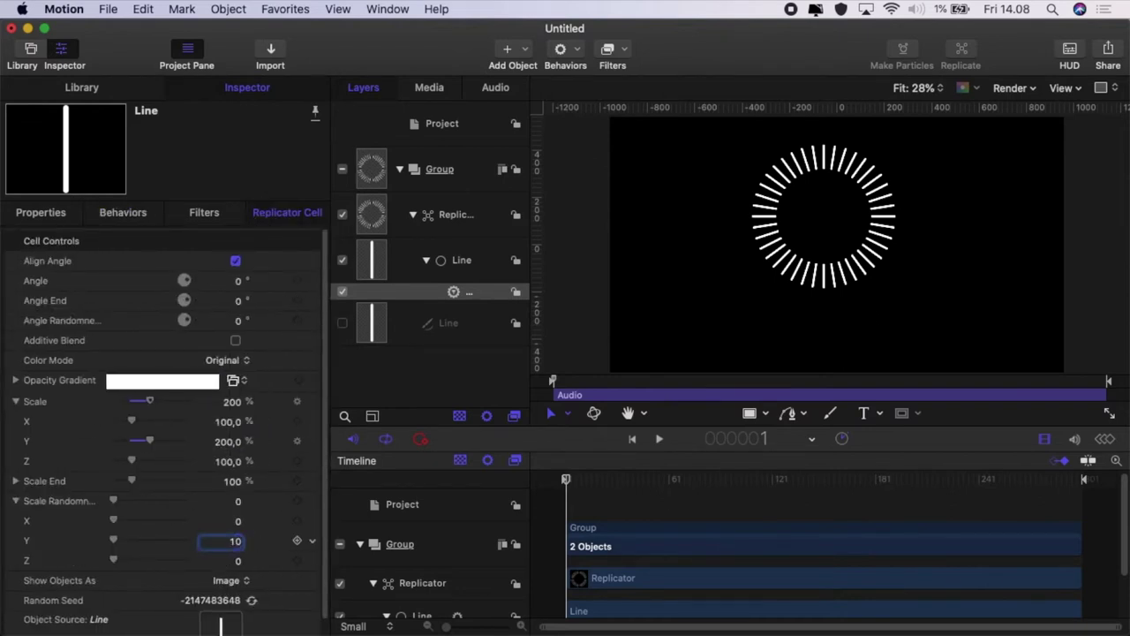
Add a Randomize parameter behavior to the cells' Scale Randomness Y
click(310, 546)
mouse_move(433, 570)
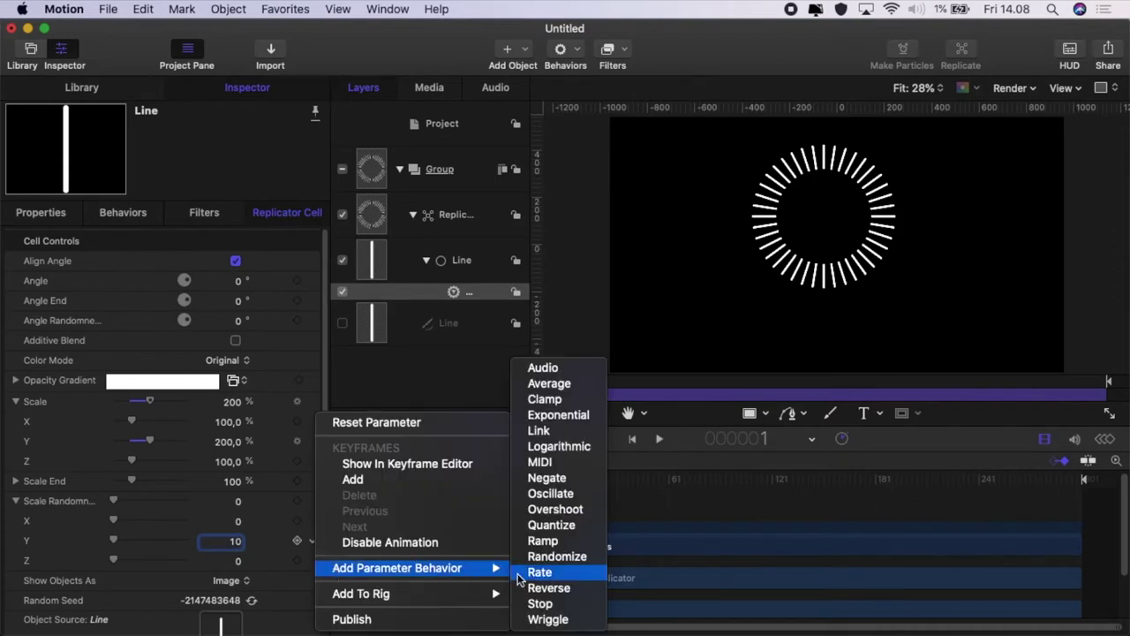
click(567, 558)
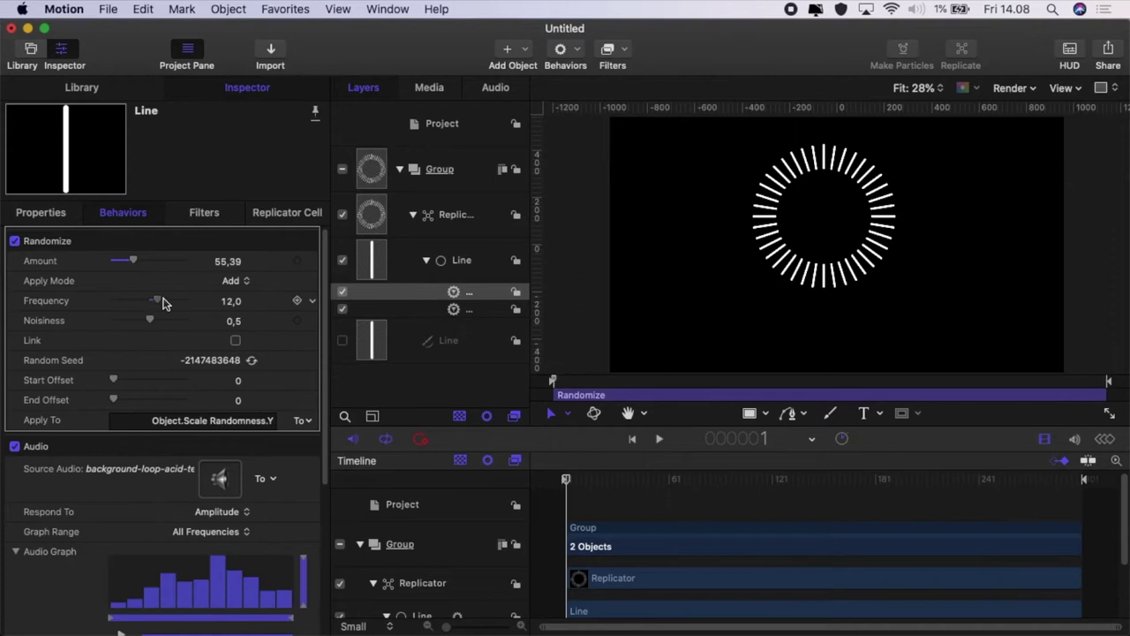
Preview the animation, then stop playback and return to the start
click(656, 440)
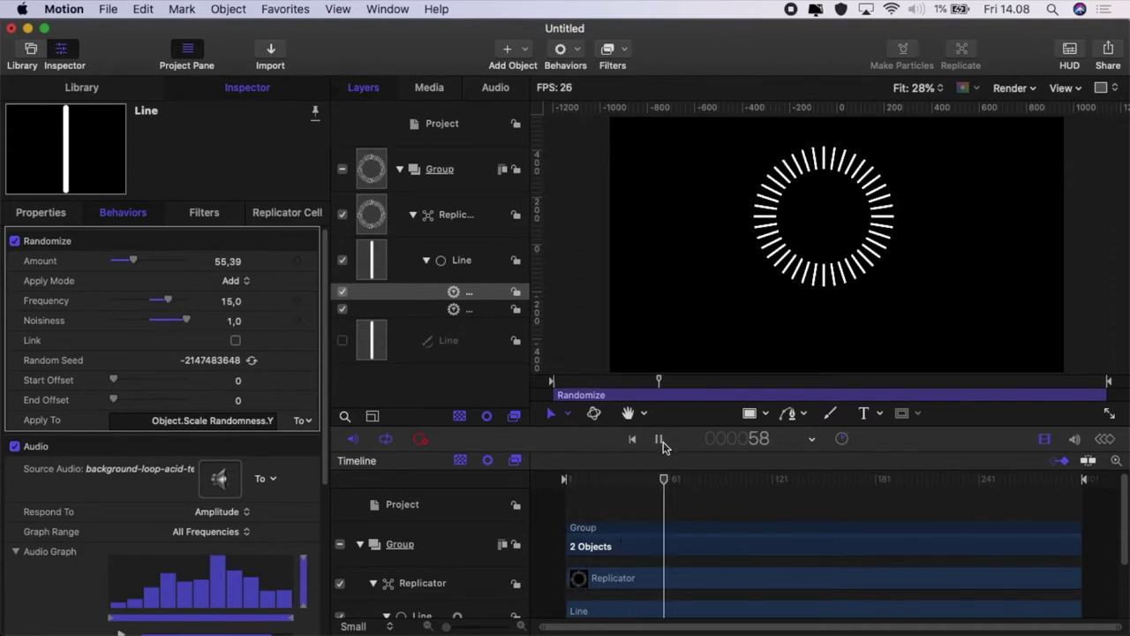
key(space)
key(Home)
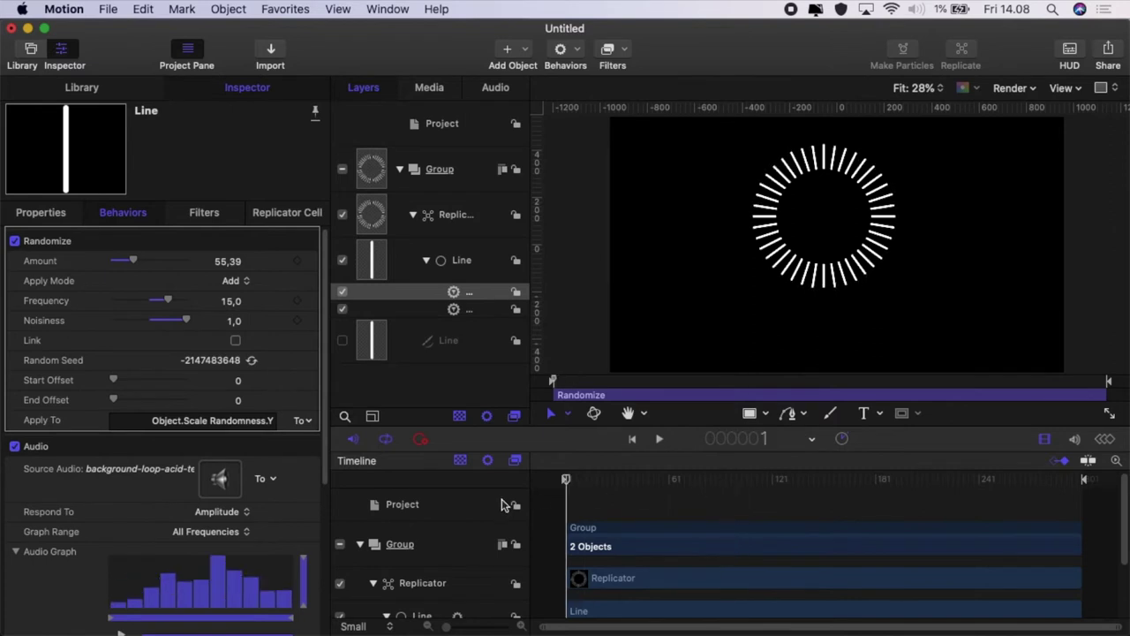
Reset the Replicator's Position parameter so the ring sits at the frame's centre
click(39, 214)
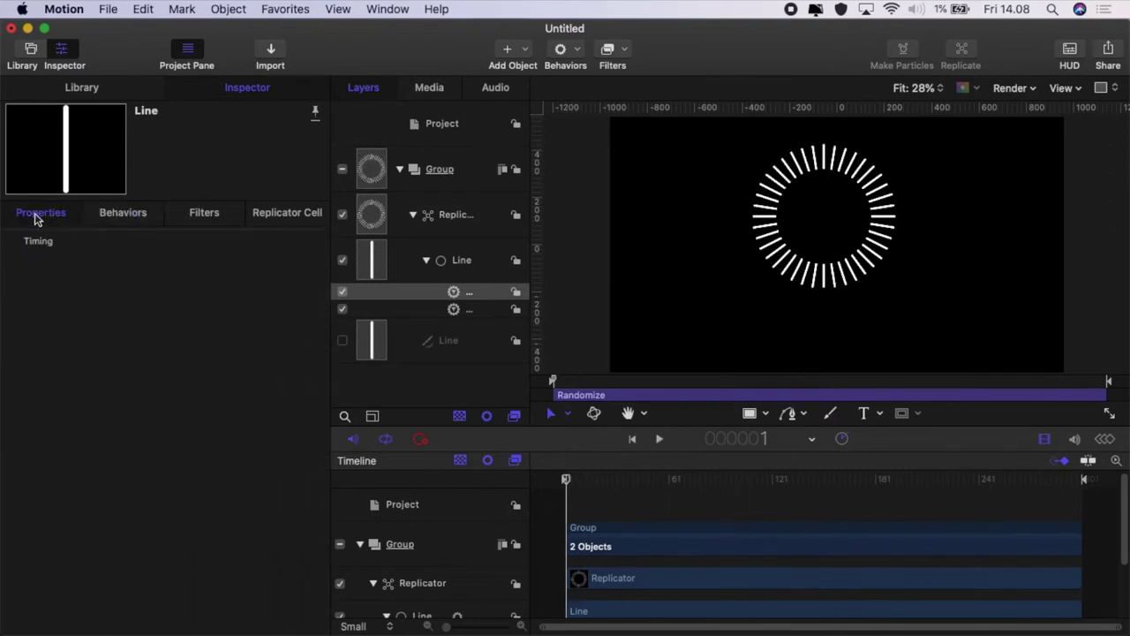
click(474, 226)
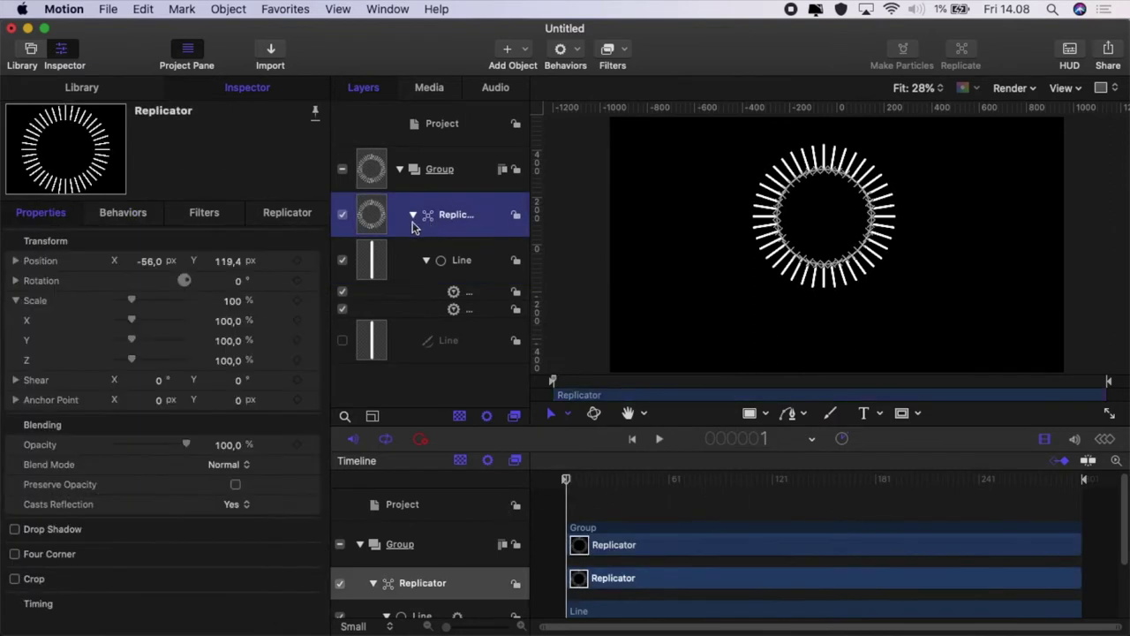
click(312, 261)
click(329, 269)
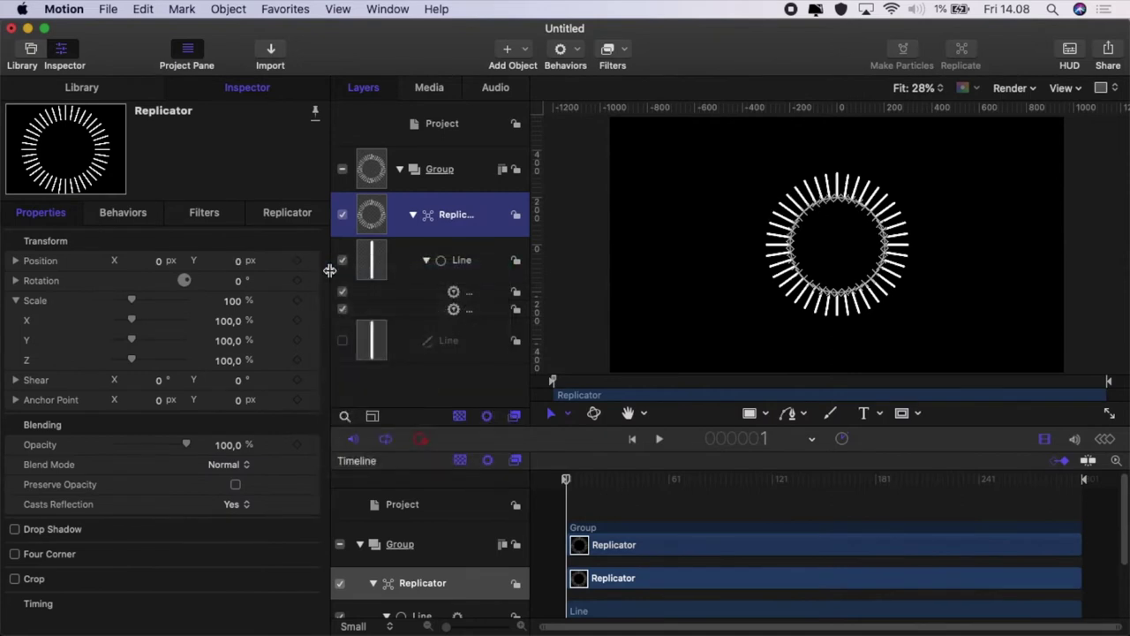
click(557, 511)
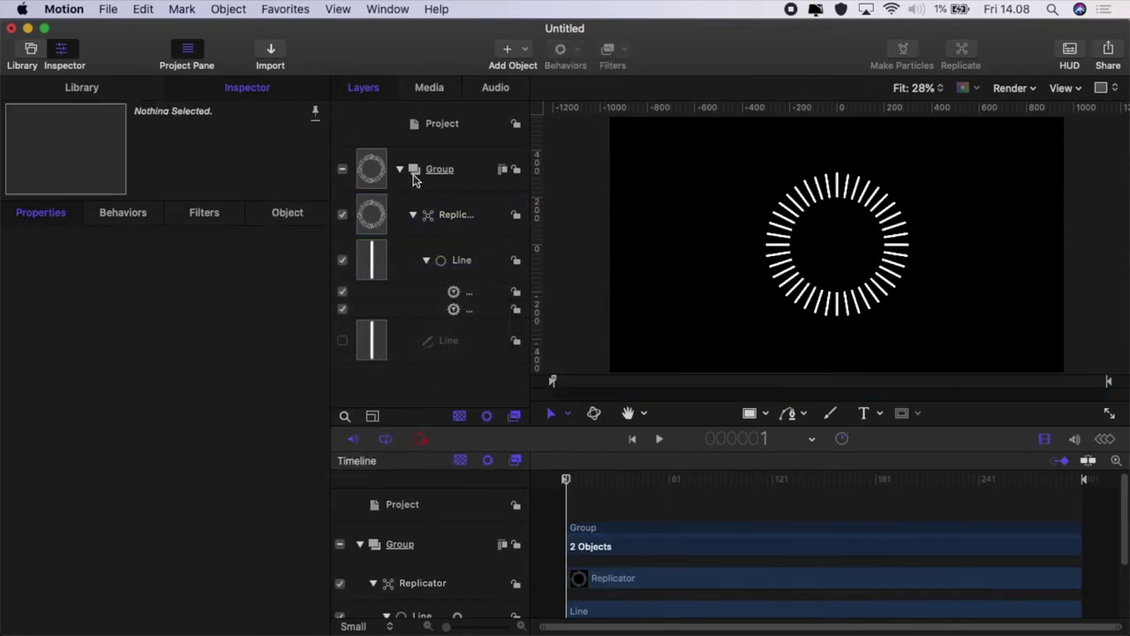
Create a new Group 1 and draw a white circle at the ring's centre
click(400, 170)
right_click(434, 258)
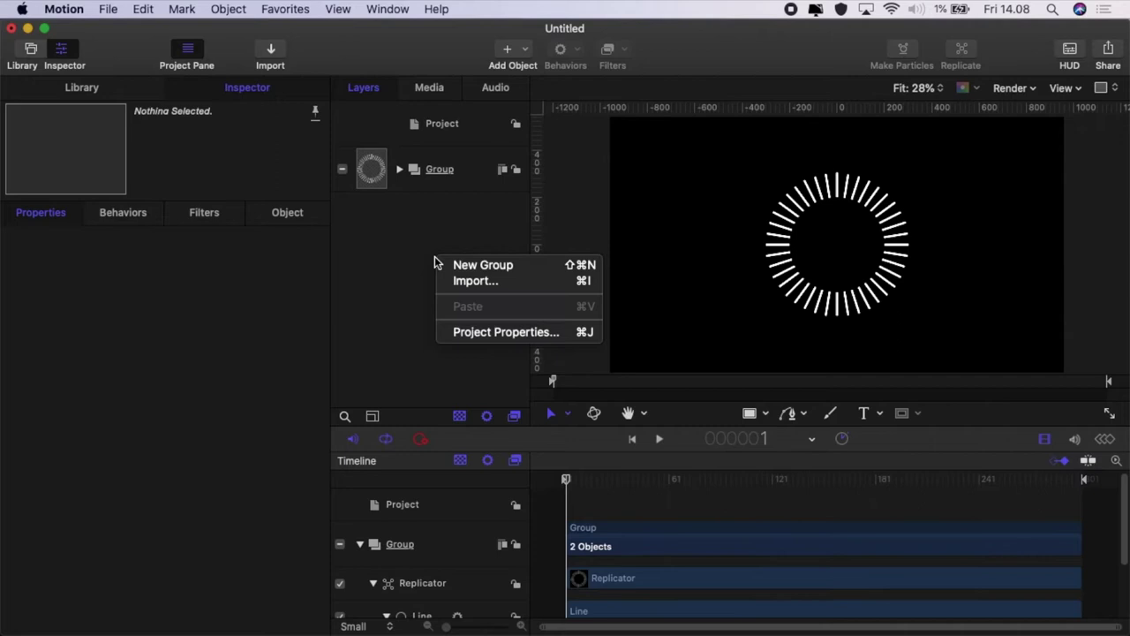
click(444, 262)
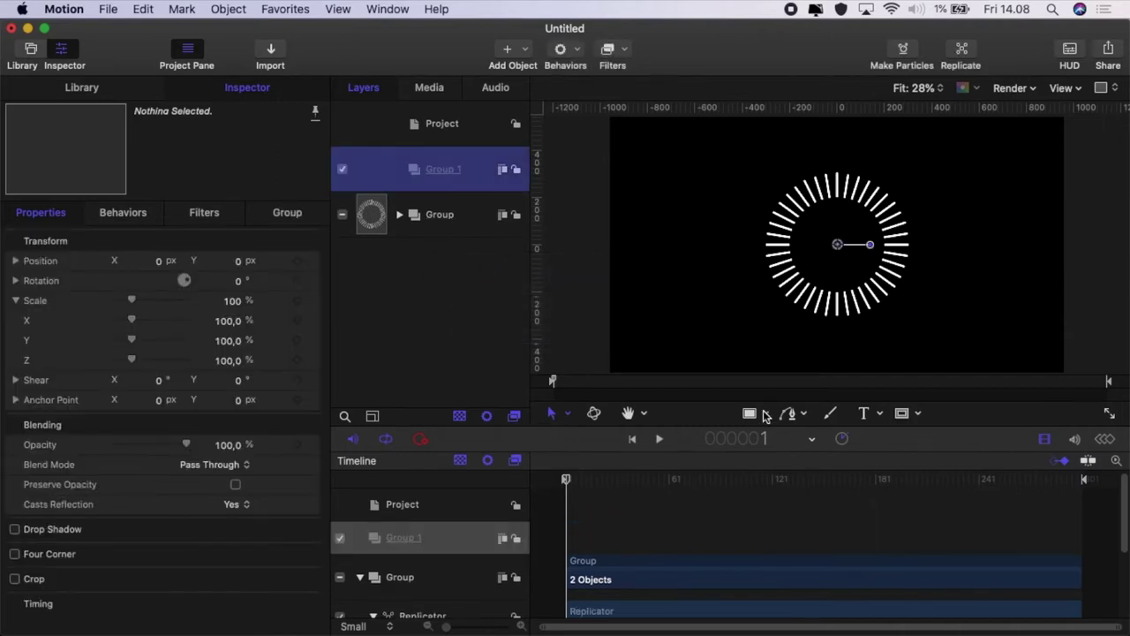
click(766, 414)
click(787, 458)
drag(837, 248, 881, 289)
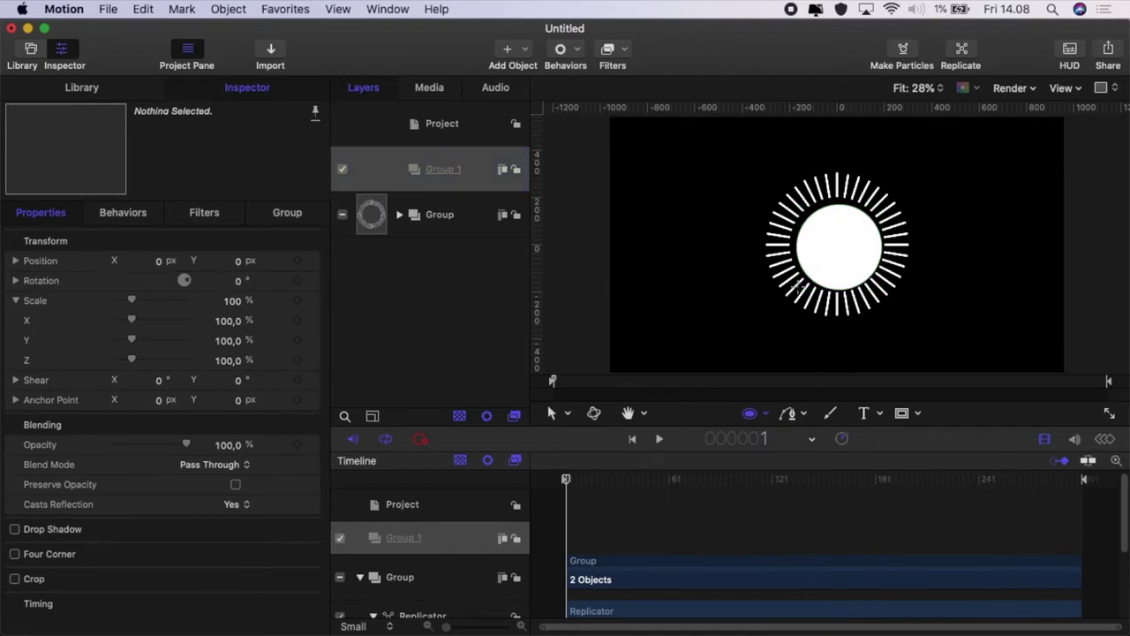
Reset the circle's position to centre and switch its Fill Mode to Gradient
click(309, 262)
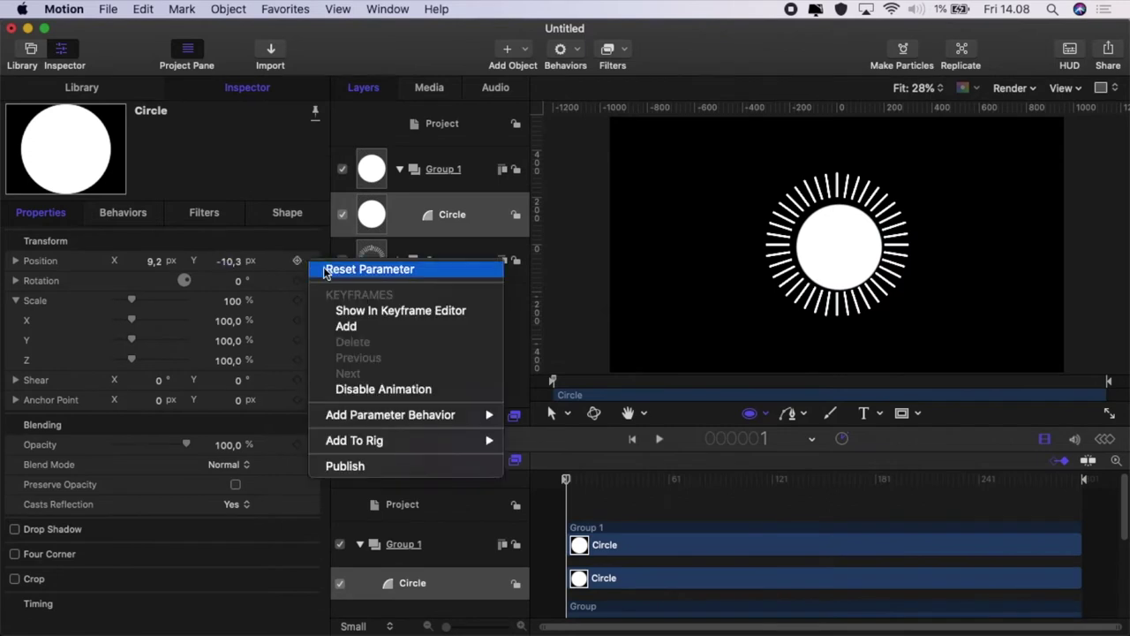
click(330, 266)
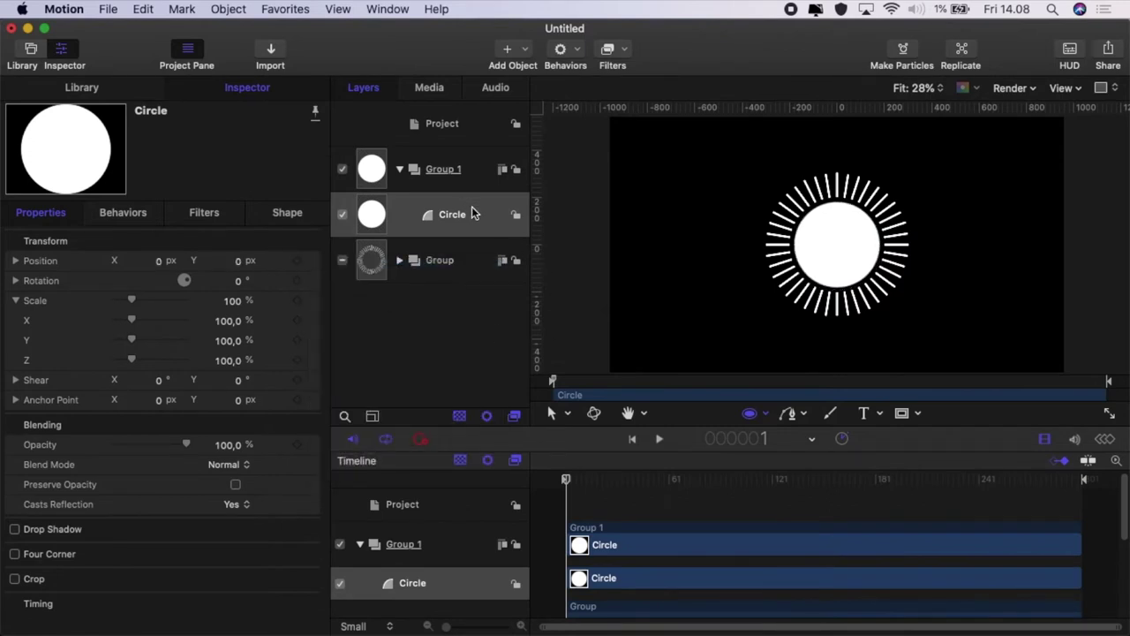
click(472, 214)
click(280, 215)
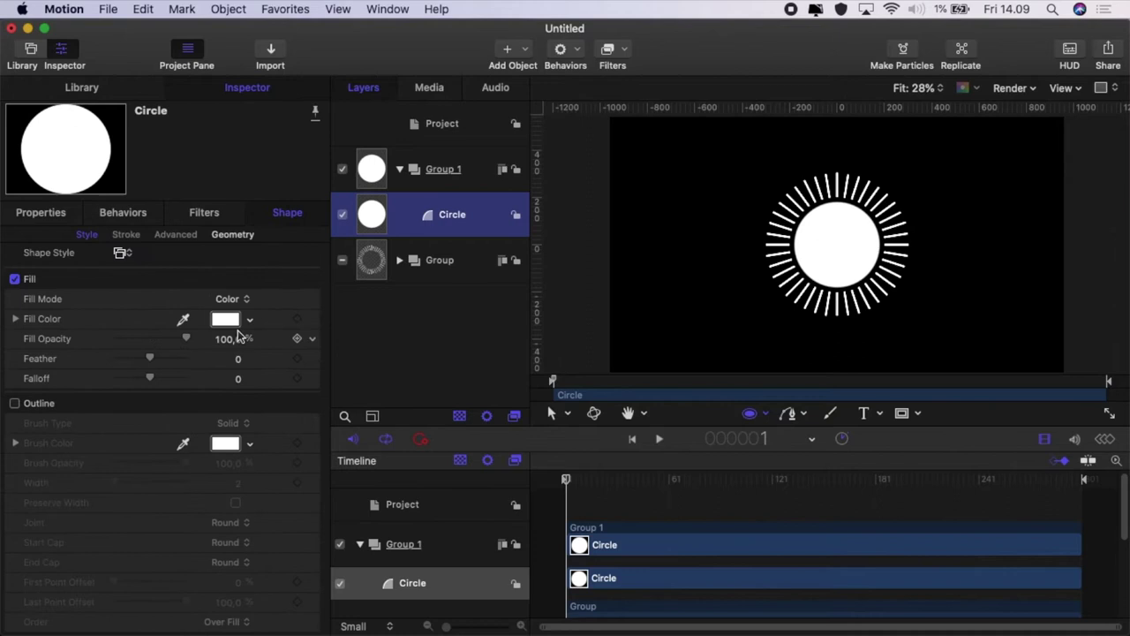
click(252, 300)
click(247, 312)
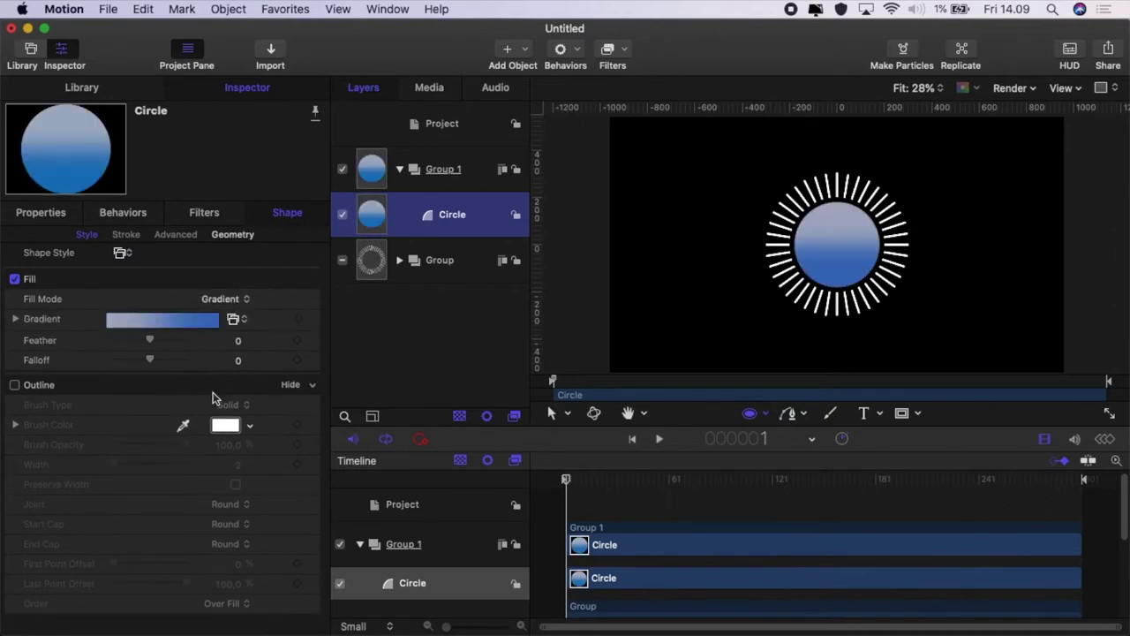
Make the gradient dark grey on the right, near white on the left, with the white stop at ~57%
click(15, 319)
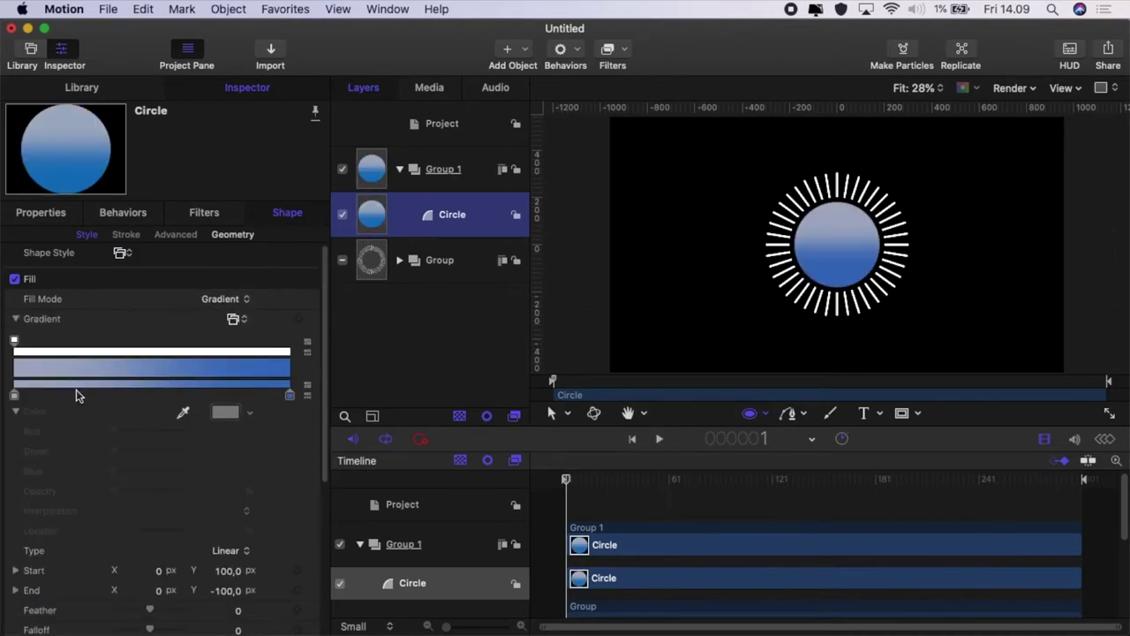
click(290, 395)
drag(240, 415, 318, 581)
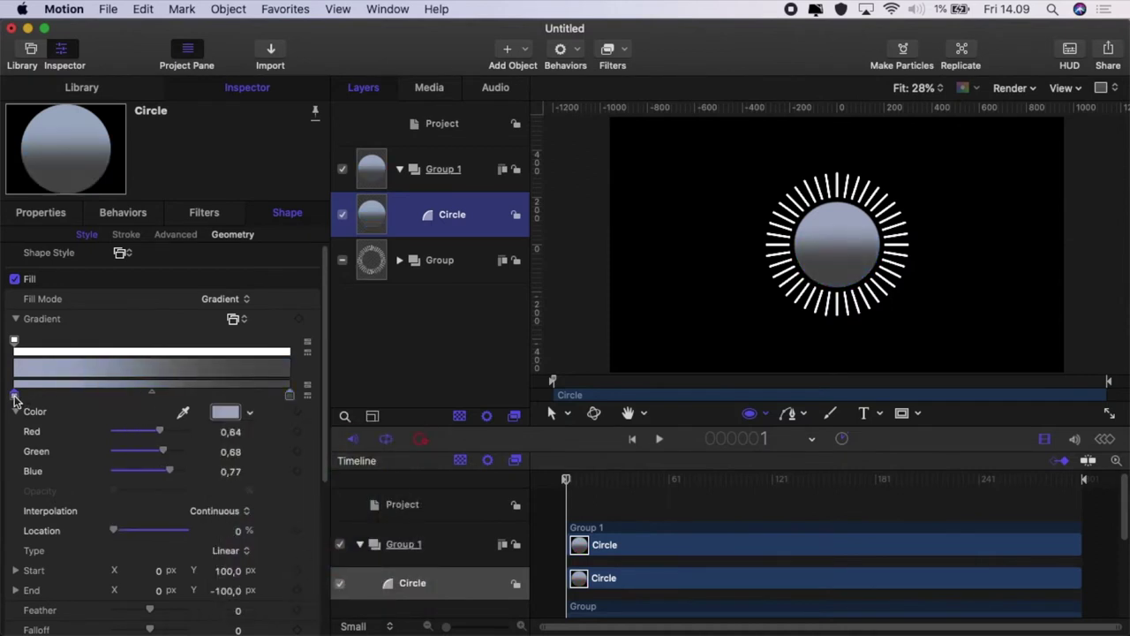
click(251, 412)
drag(245, 565, 237, 596)
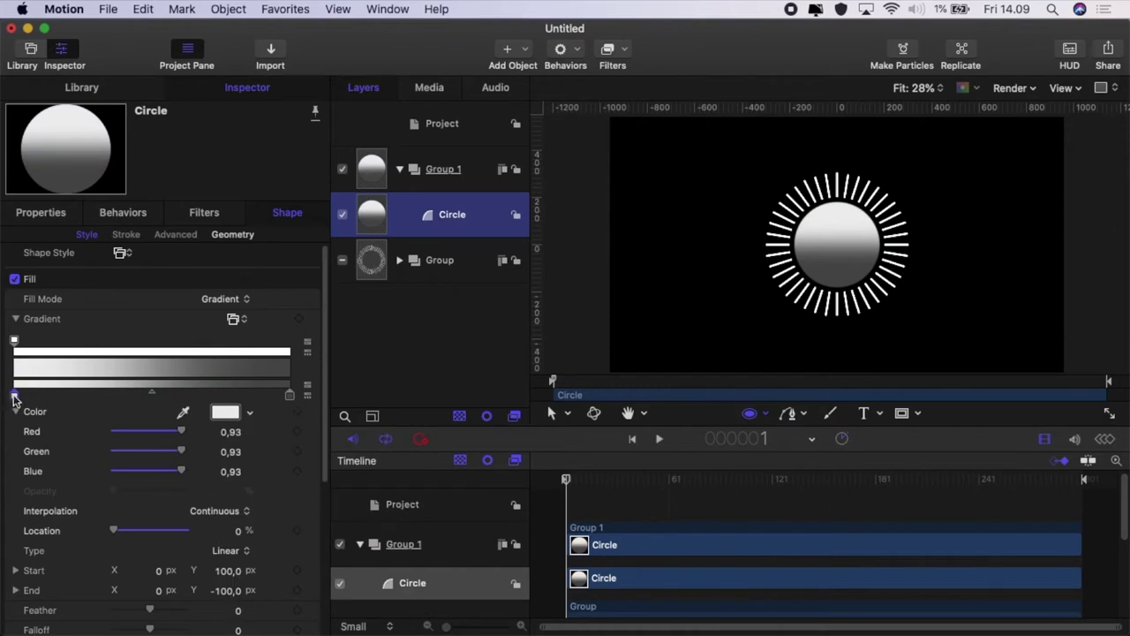
drag(14, 396, 172, 404)
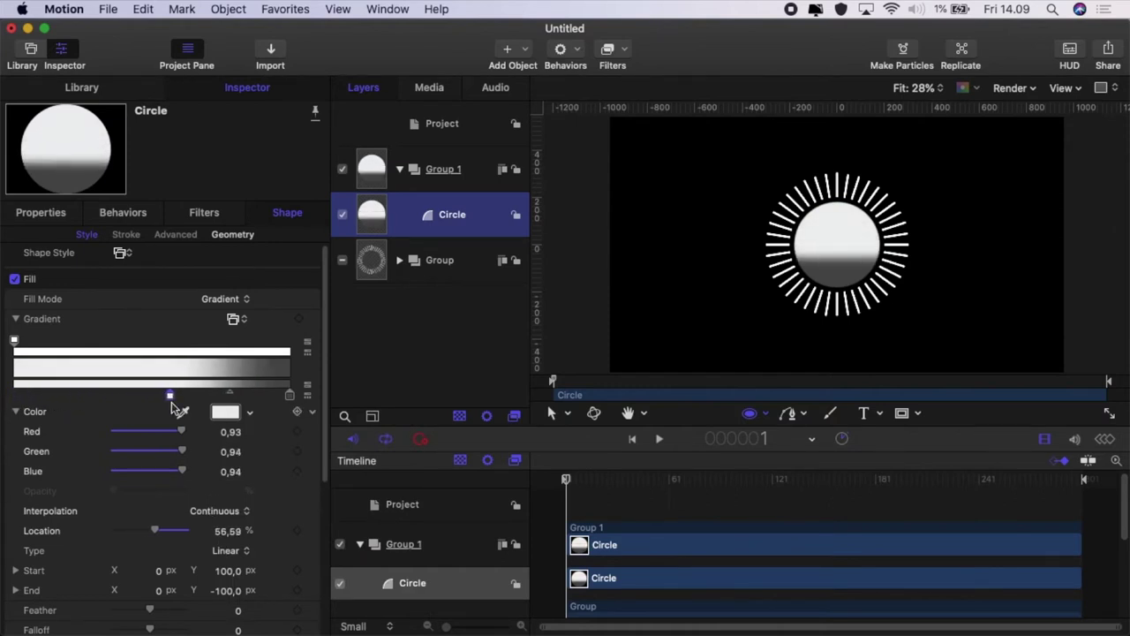
Apply a Sphere distortion filter to the circle and set its Radius to 183
click(608, 71)
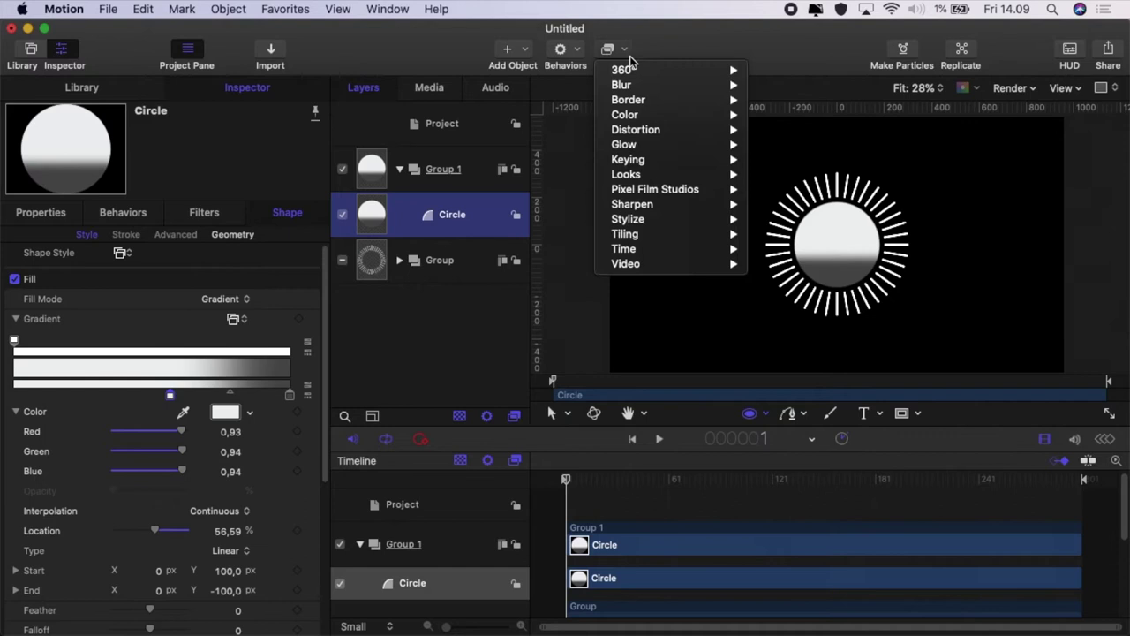
mouse_move(668, 130)
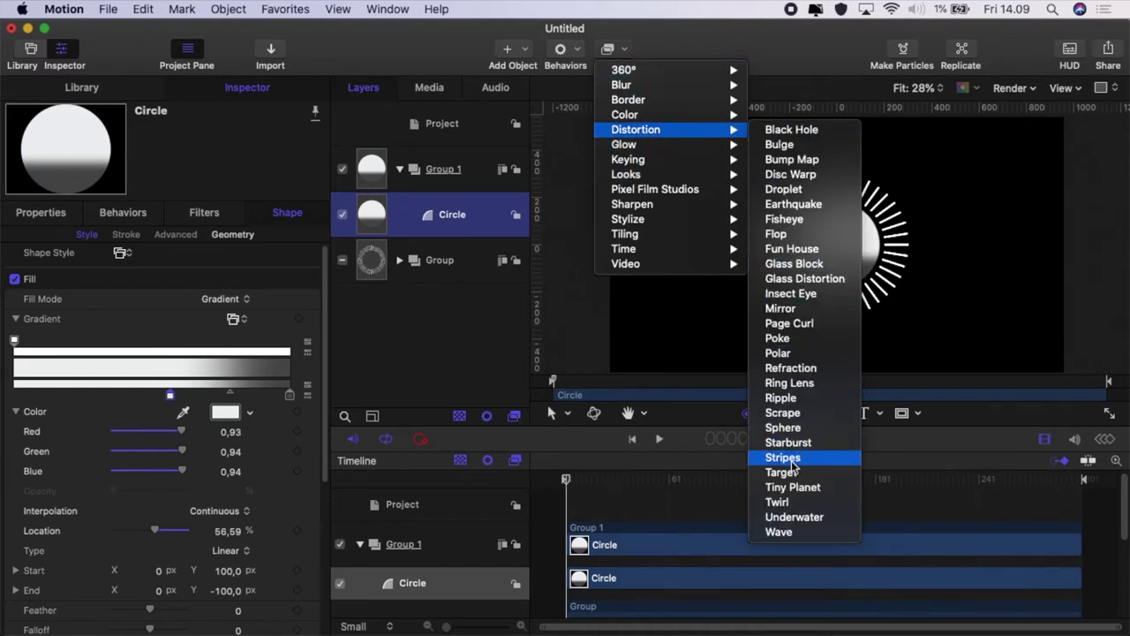
key(Escape)
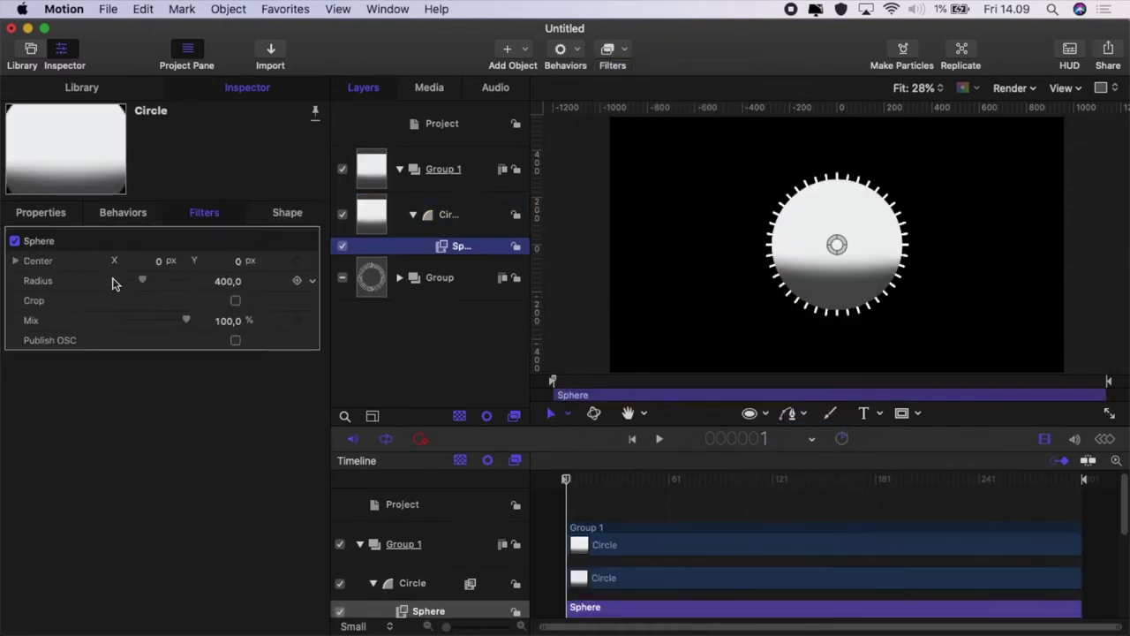
drag(144, 283, 129, 284)
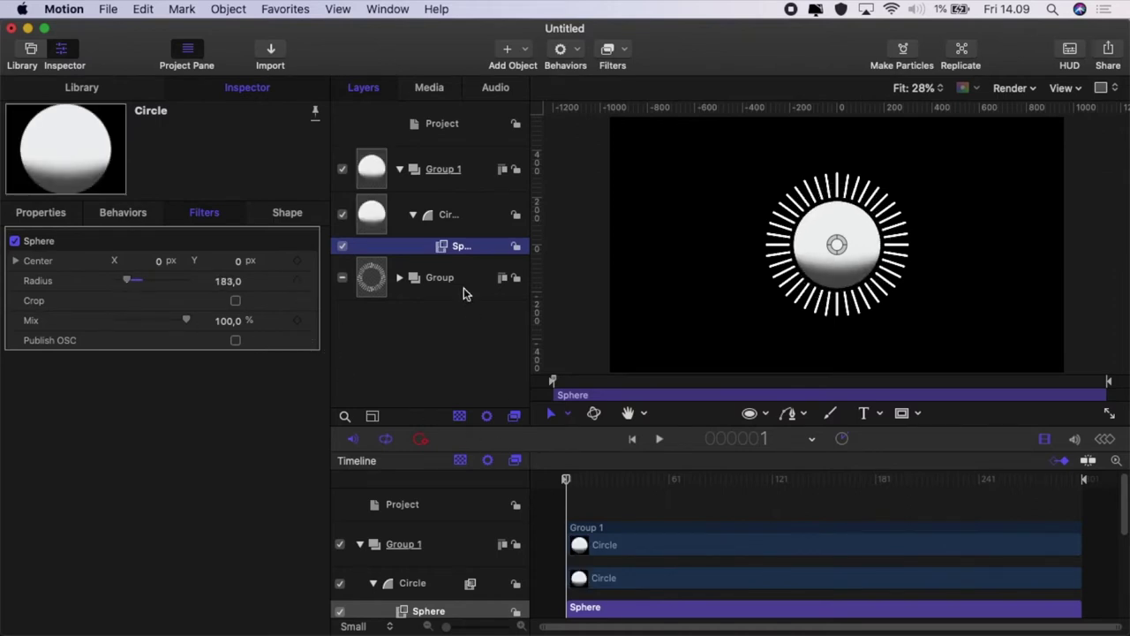
click(414, 217)
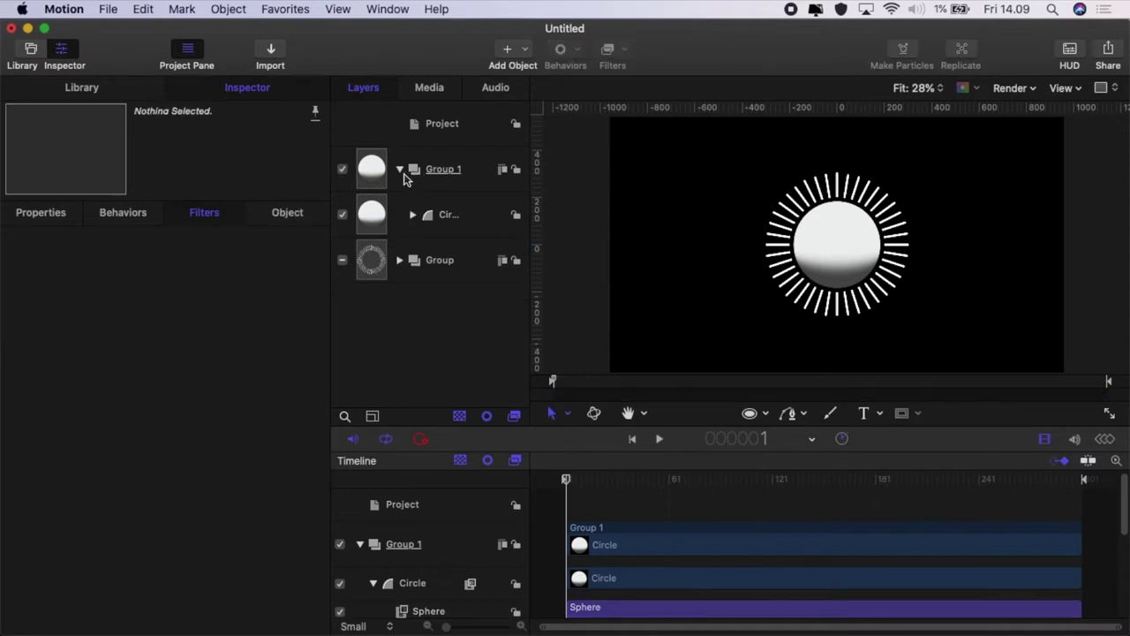
Create a new Group 2 and draw a large rectangle over the frame's centre
click(402, 170)
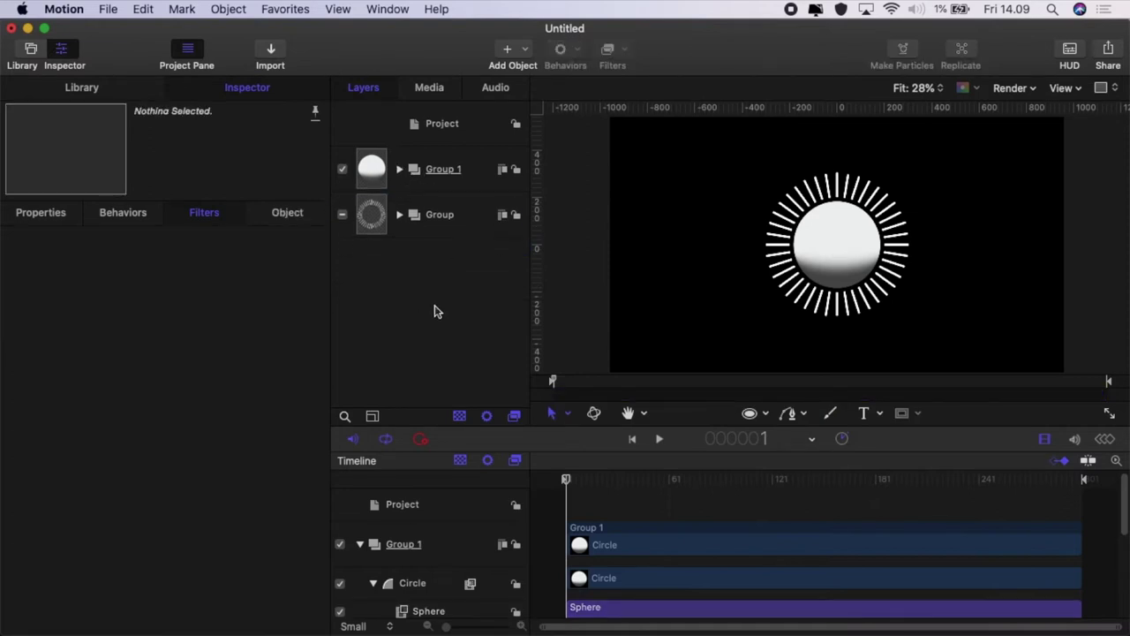
right_click(440, 274)
click(458, 284)
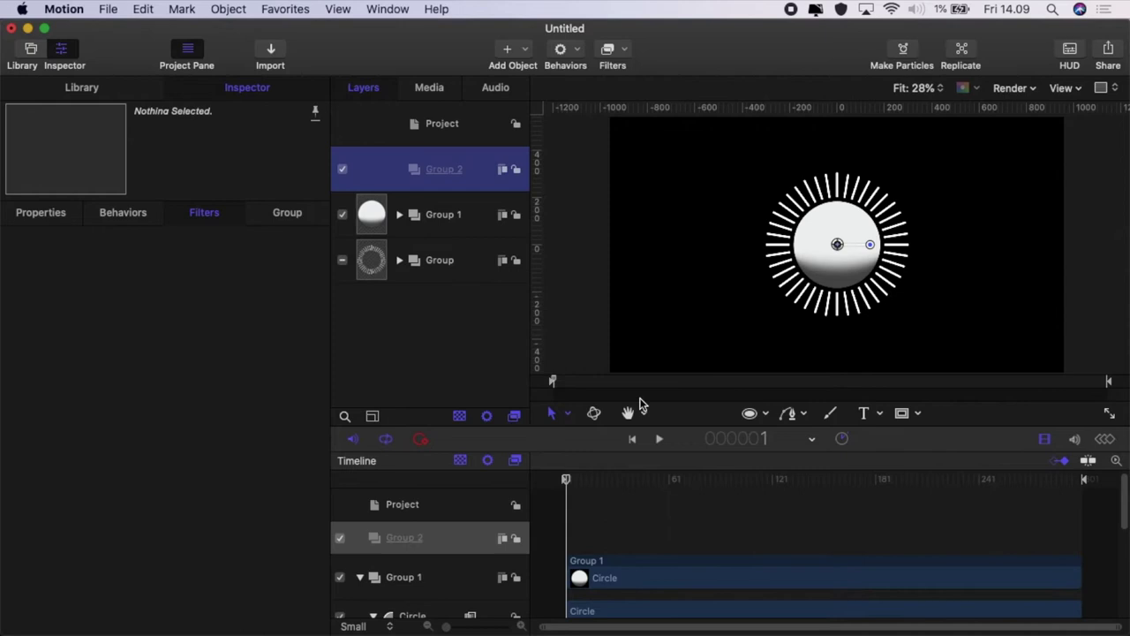
click(764, 414)
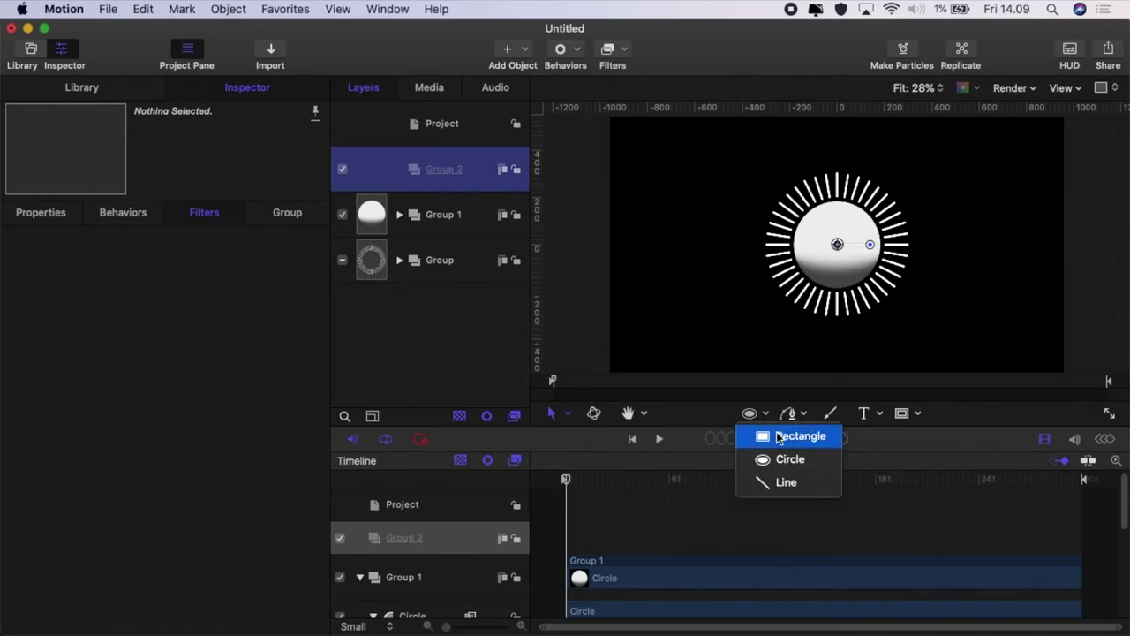
click(785, 433)
drag(743, 163, 933, 325)
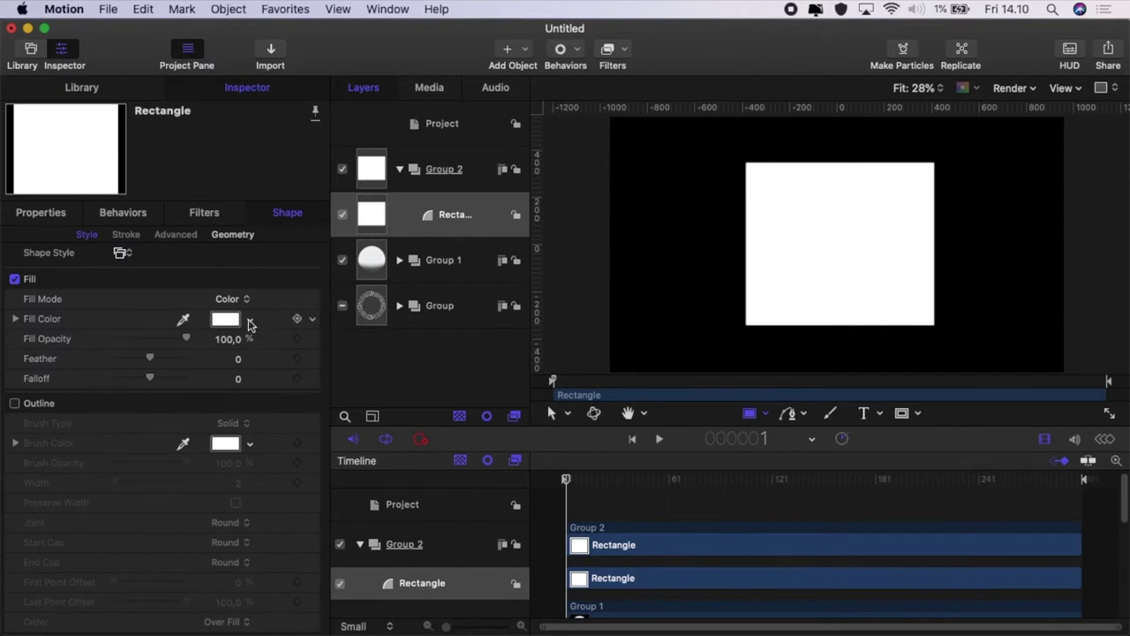
Fill the rectangle with the Rainbow gradient preset
click(244, 300)
click(236, 314)
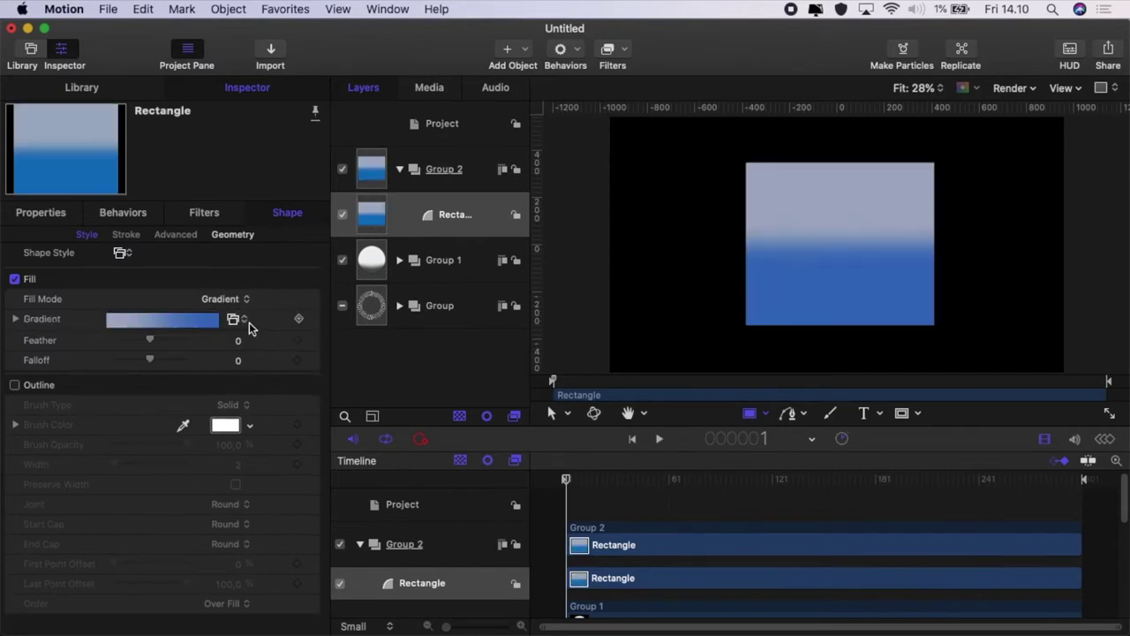
click(244, 321)
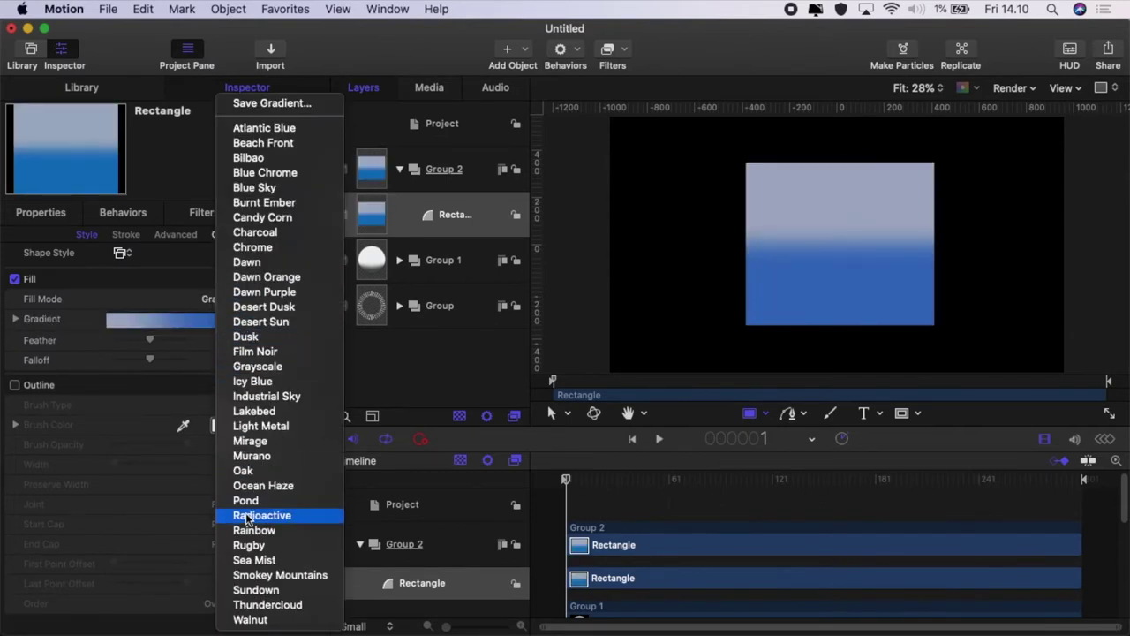
click(255, 529)
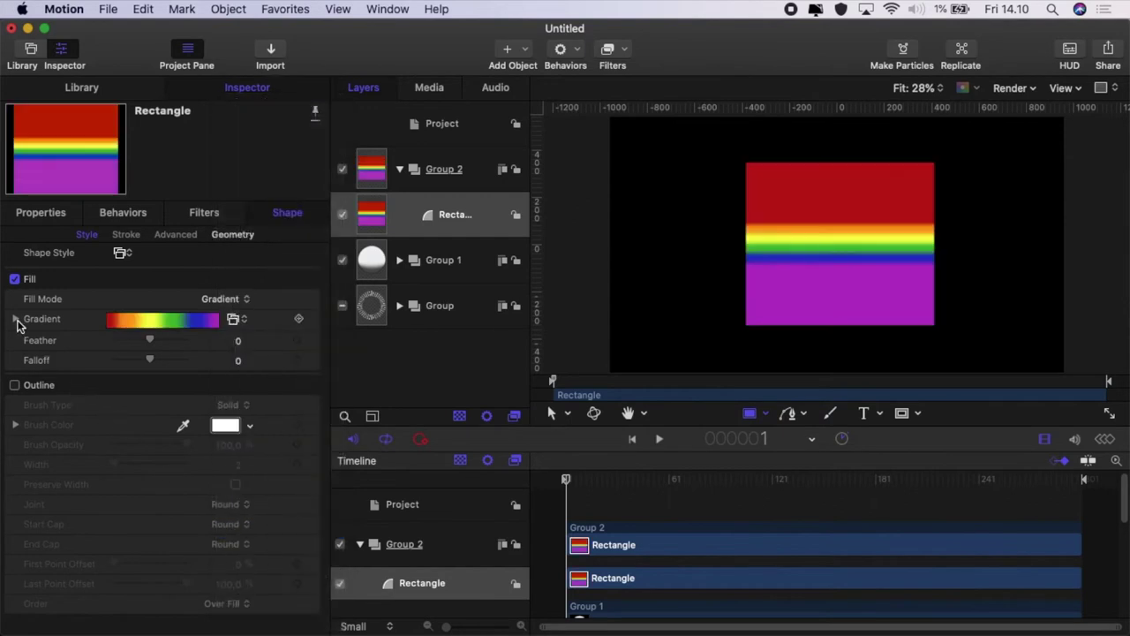
click(835, 254)
Drag the on-canvas gradient handles so the rainbow runs diagonally across the whole rectangle
right_click(837, 256)
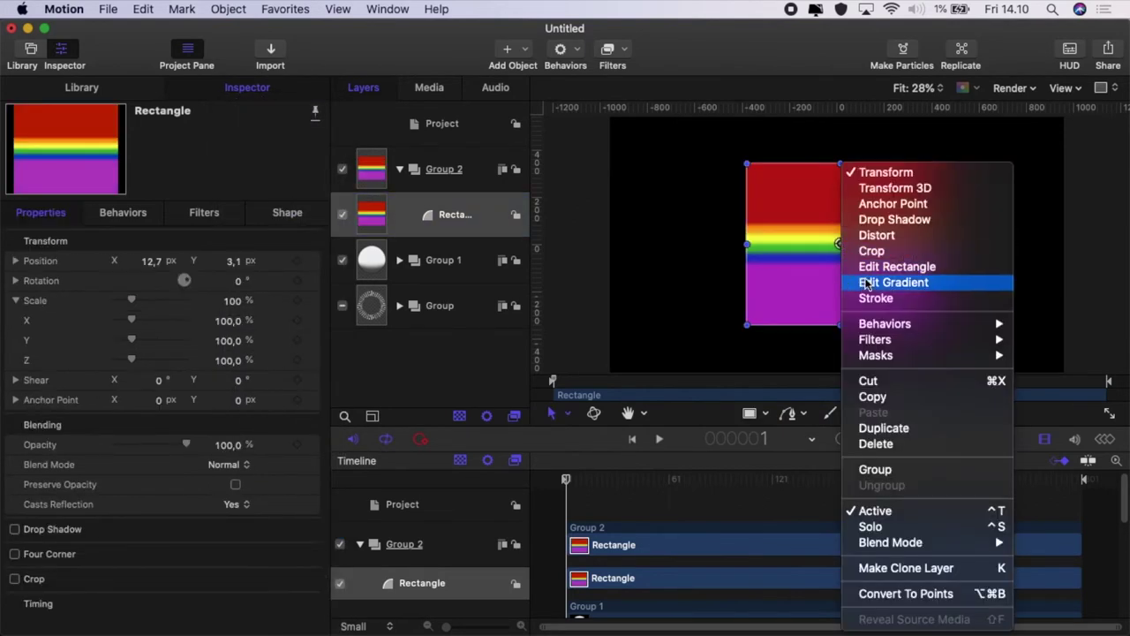
click(867, 281)
drag(842, 217, 763, 239)
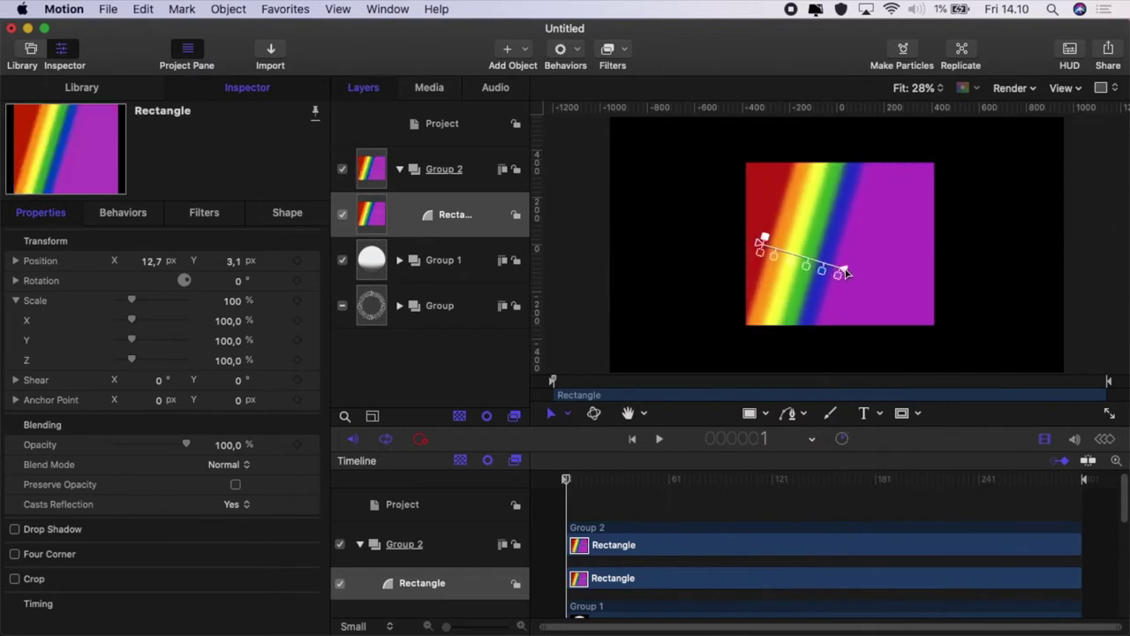
drag(844, 272, 927, 300)
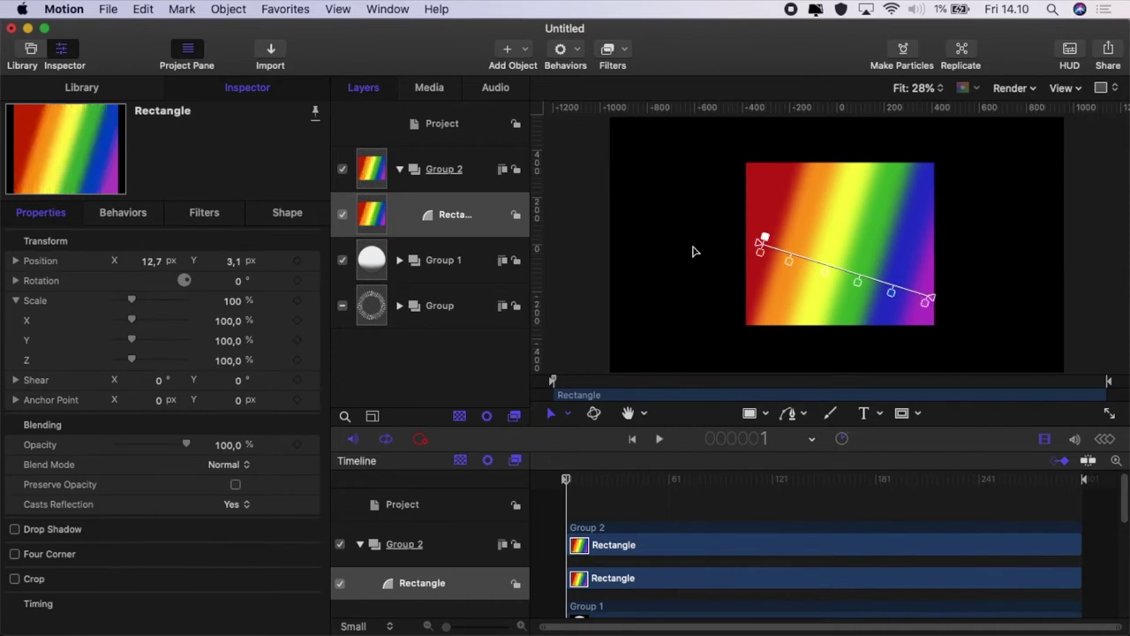
Move the purple gradient stop to 91.34% and the red stop to 8.75%
click(292, 213)
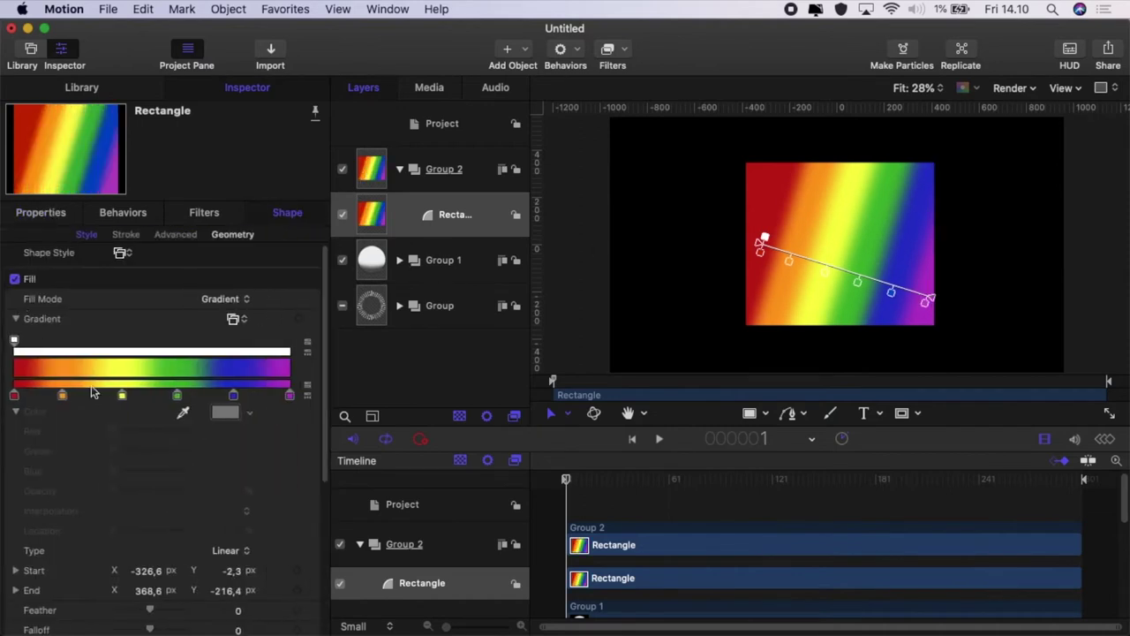
click(288, 397)
drag(287, 397, 266, 396)
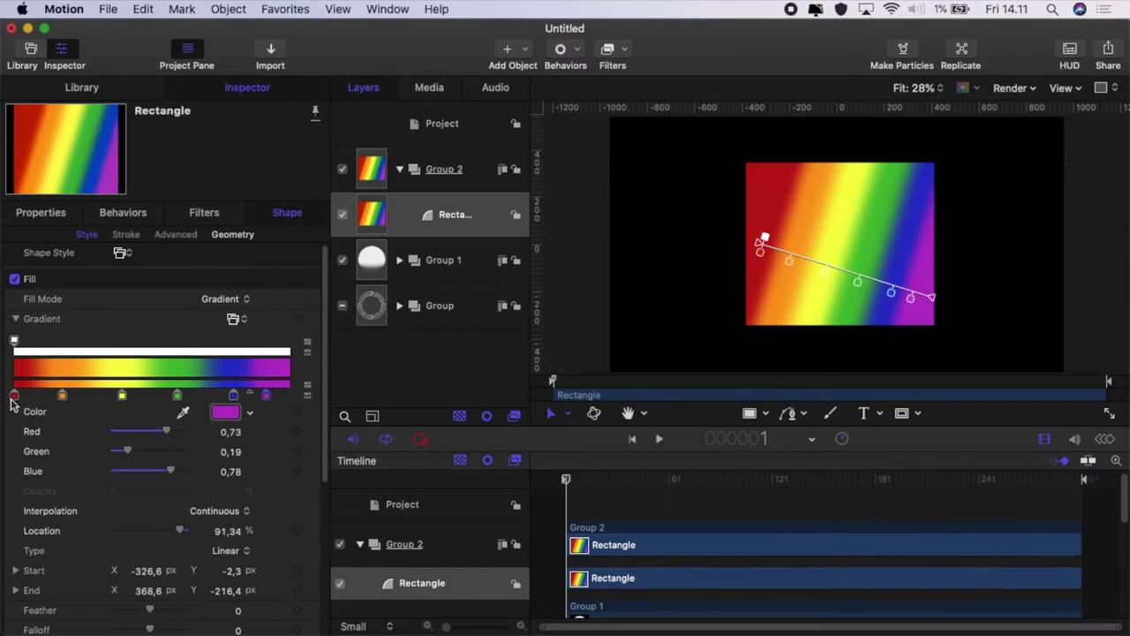
drag(15, 396, 39, 406)
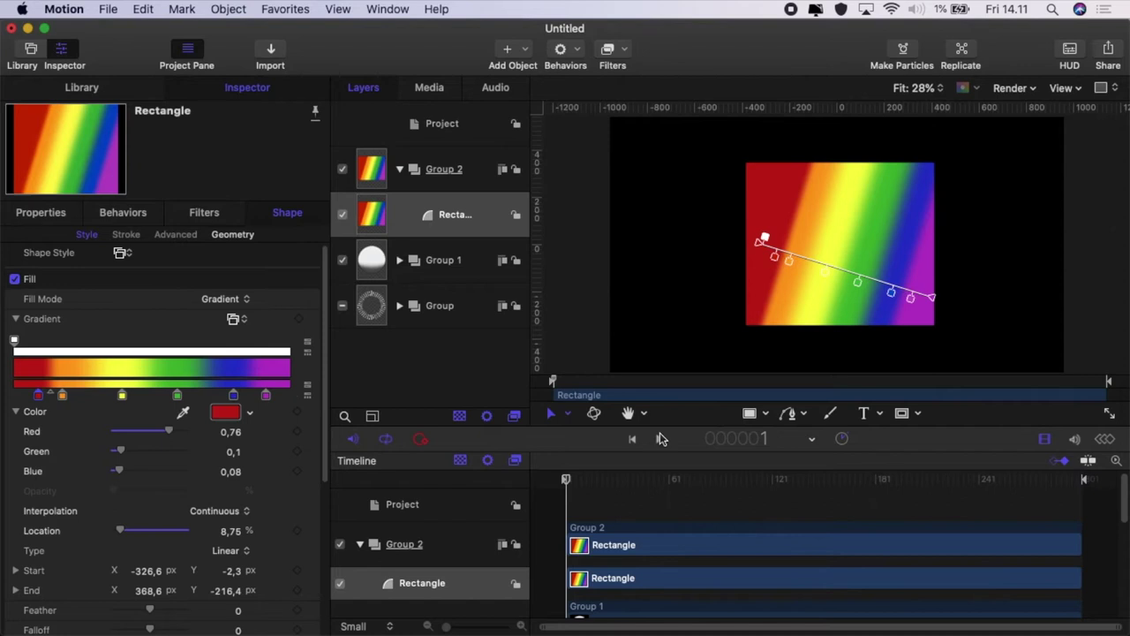
Add an image mask to the rainbow rectangle sourced from the bar-ring Group, then play a preview
right_click(482, 214)
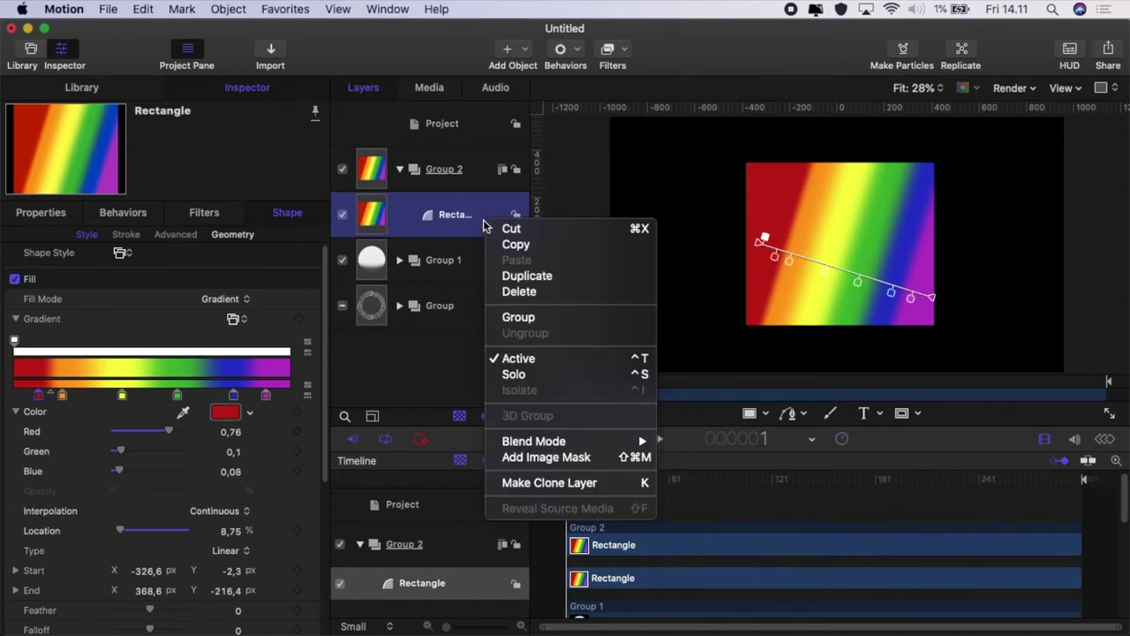
key(Escape)
key(super+shift+m)
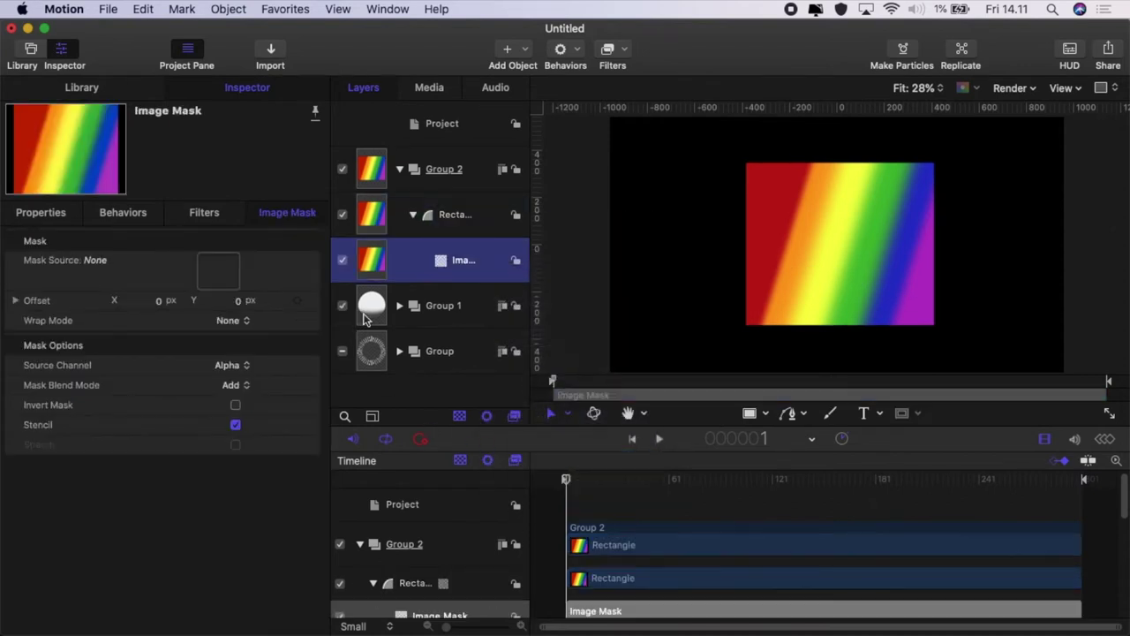
drag(369, 352, 212, 273)
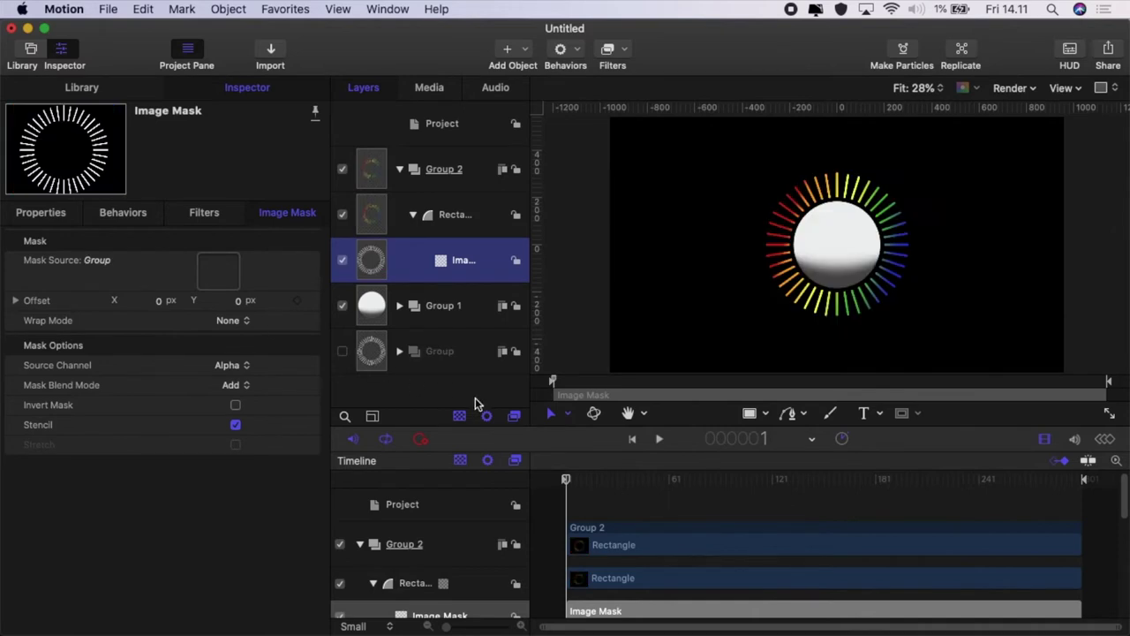
click(543, 519)
click(658, 439)
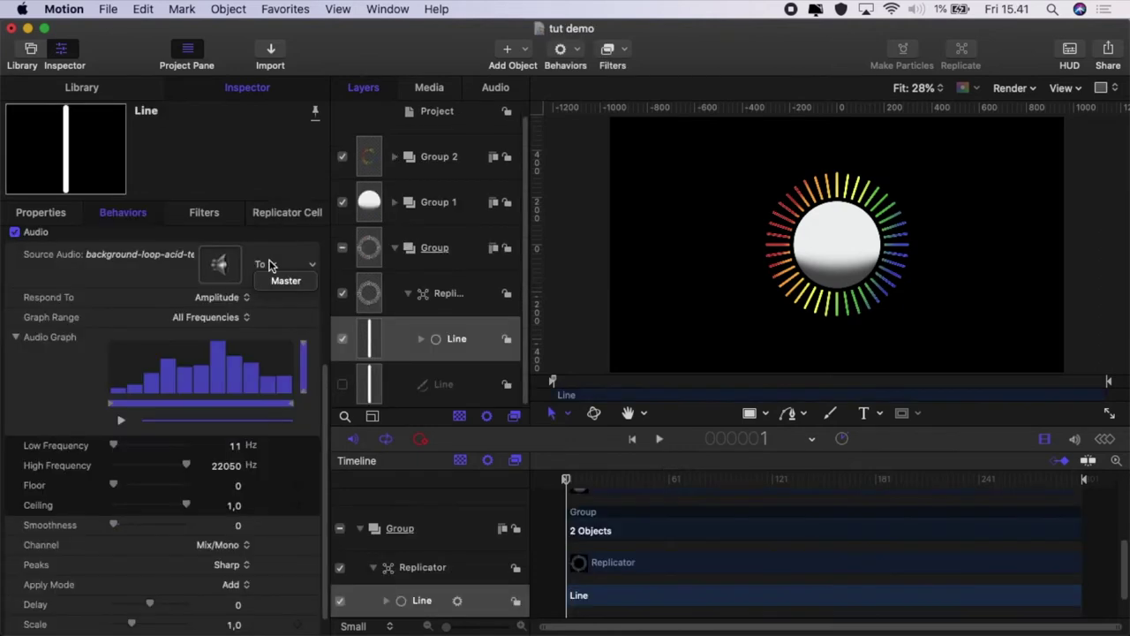
Keep Amplitude as the driven parameter and cycle Graph Range through Bass, Mid, Treble, ending on All Frequencies
click(215, 299)
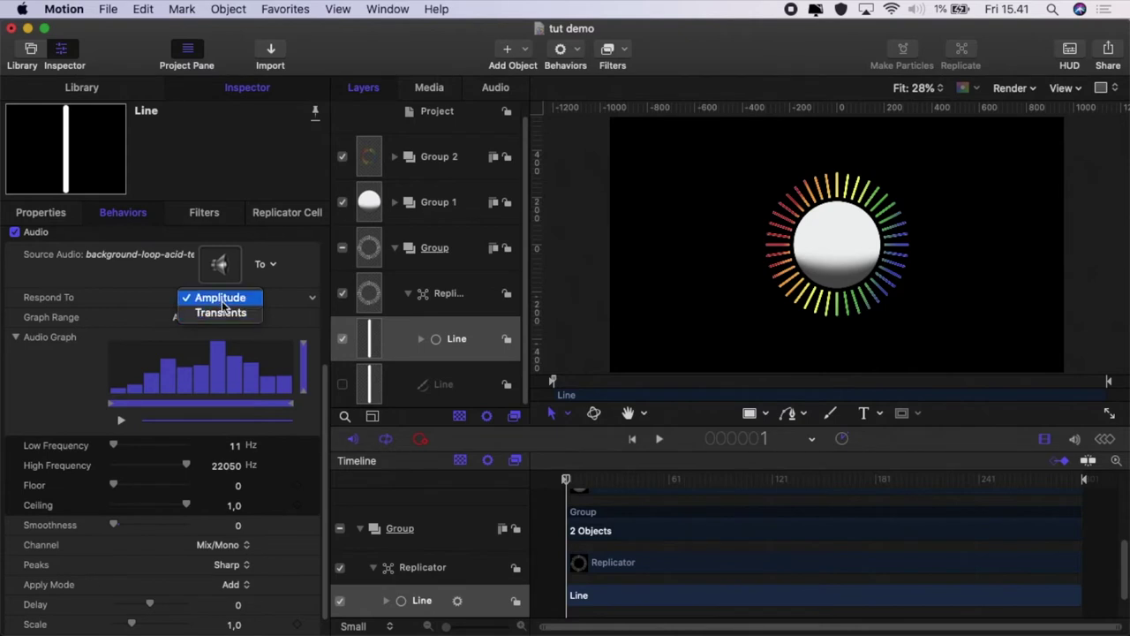
click(221, 298)
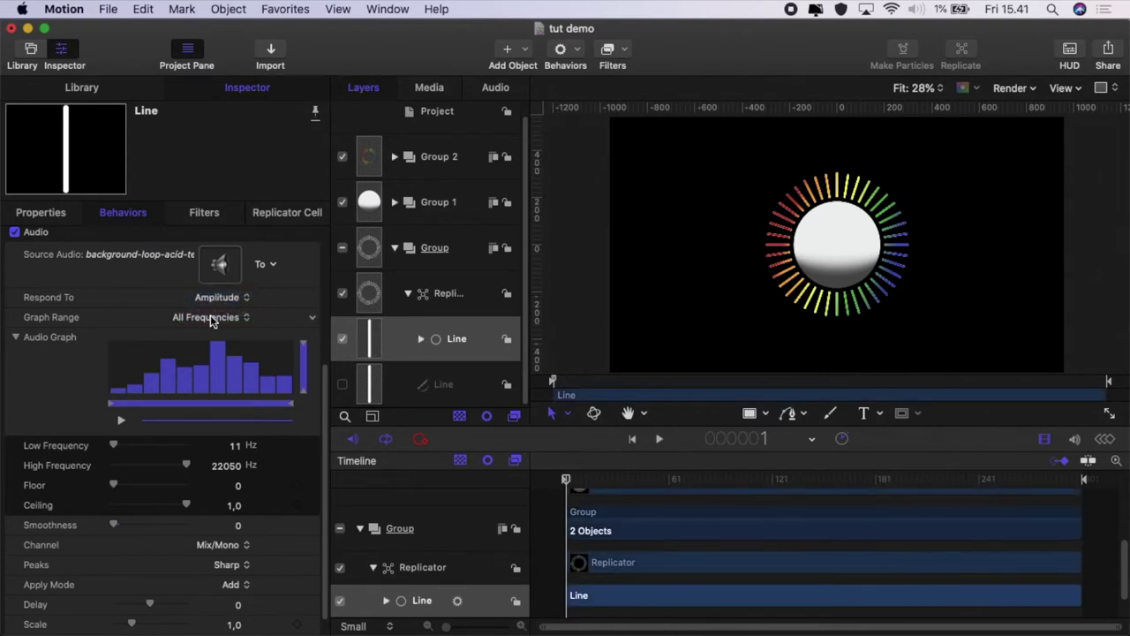
click(212, 319)
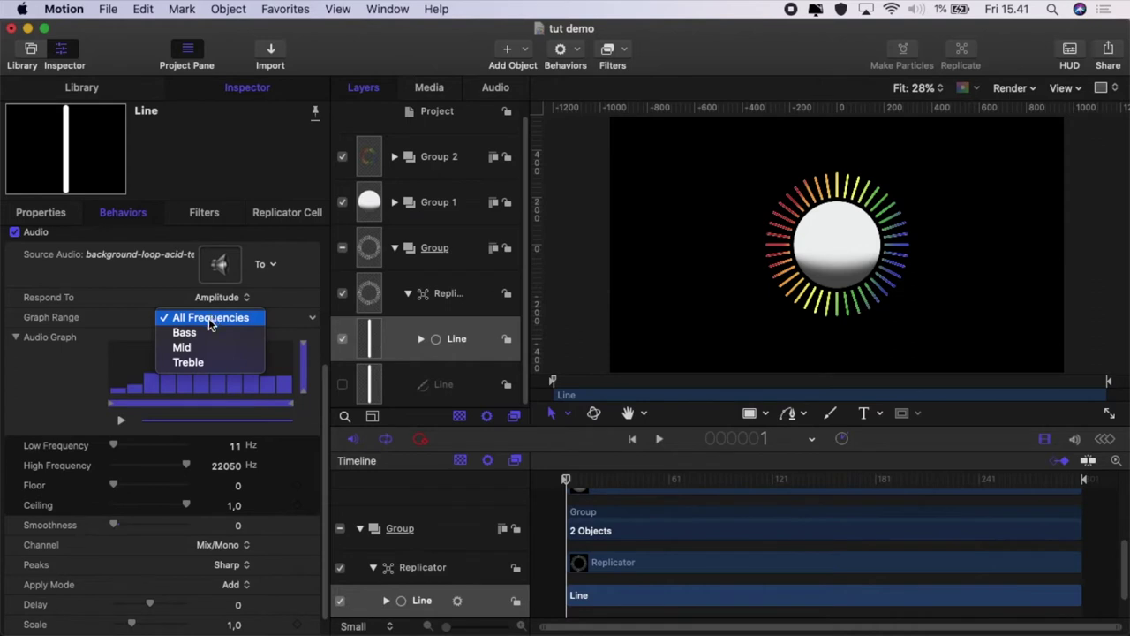
click(200, 333)
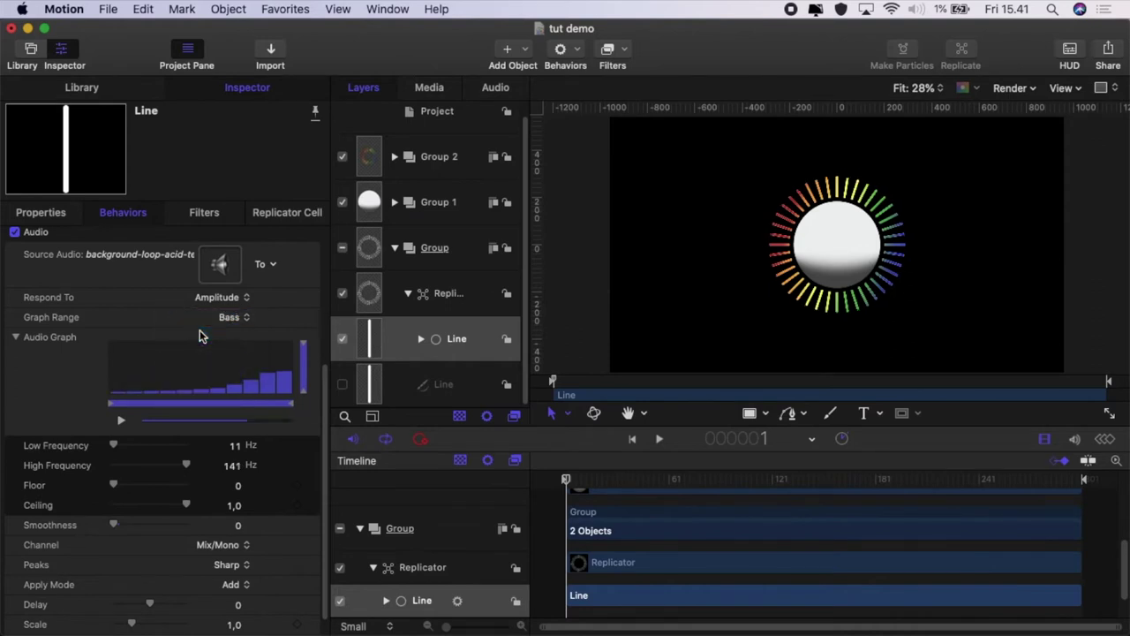
click(234, 319)
click(232, 334)
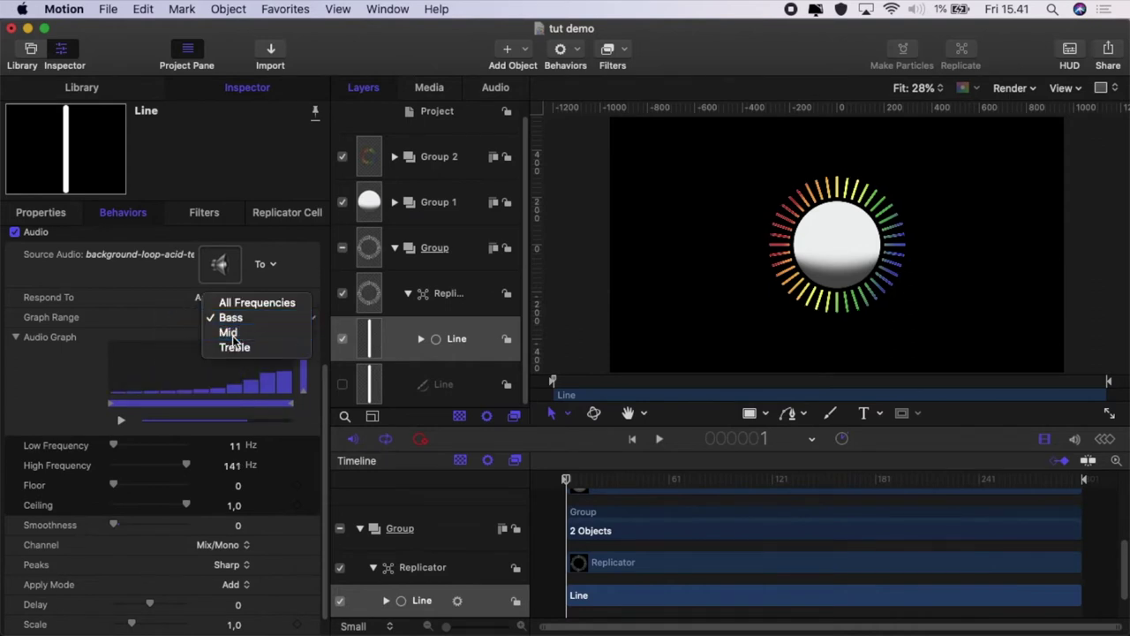
click(231, 318)
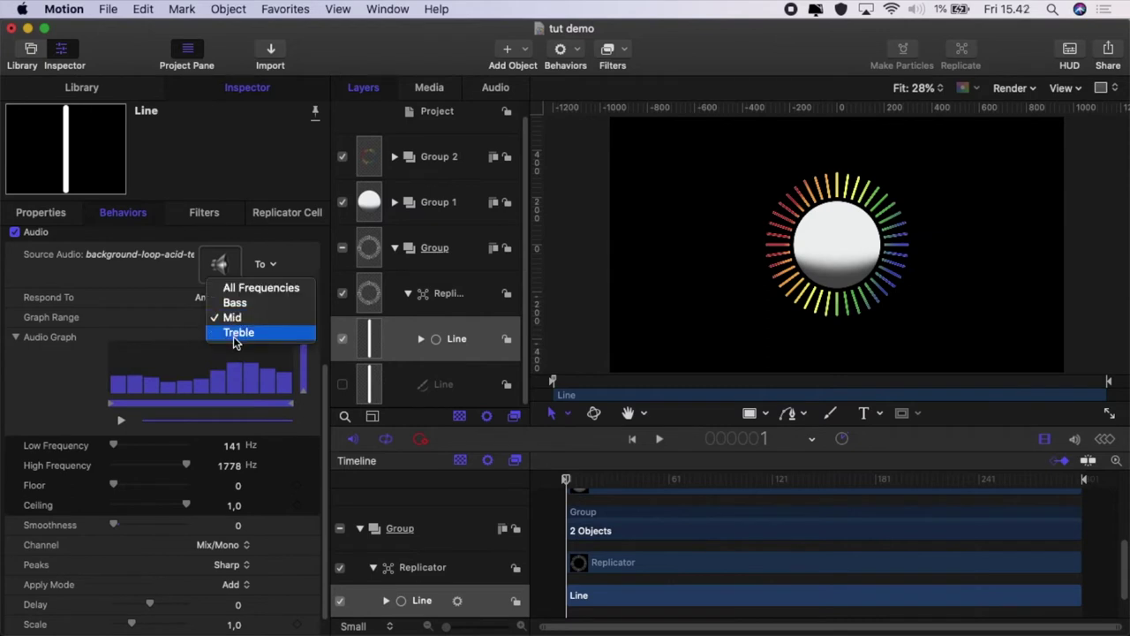
click(232, 335)
click(229, 320)
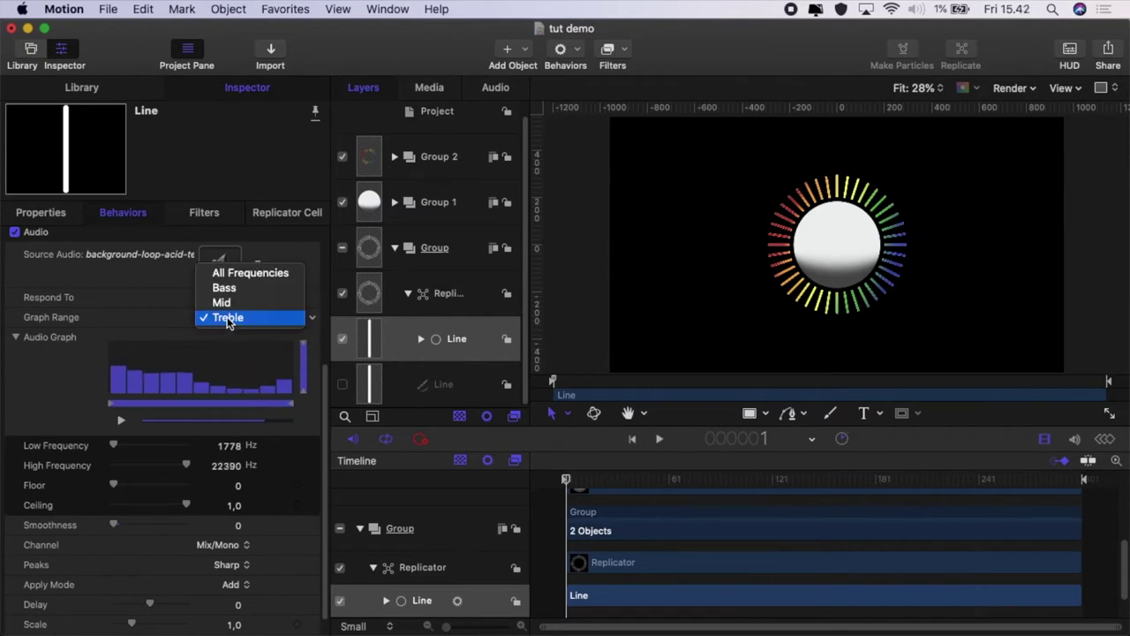
click(231, 270)
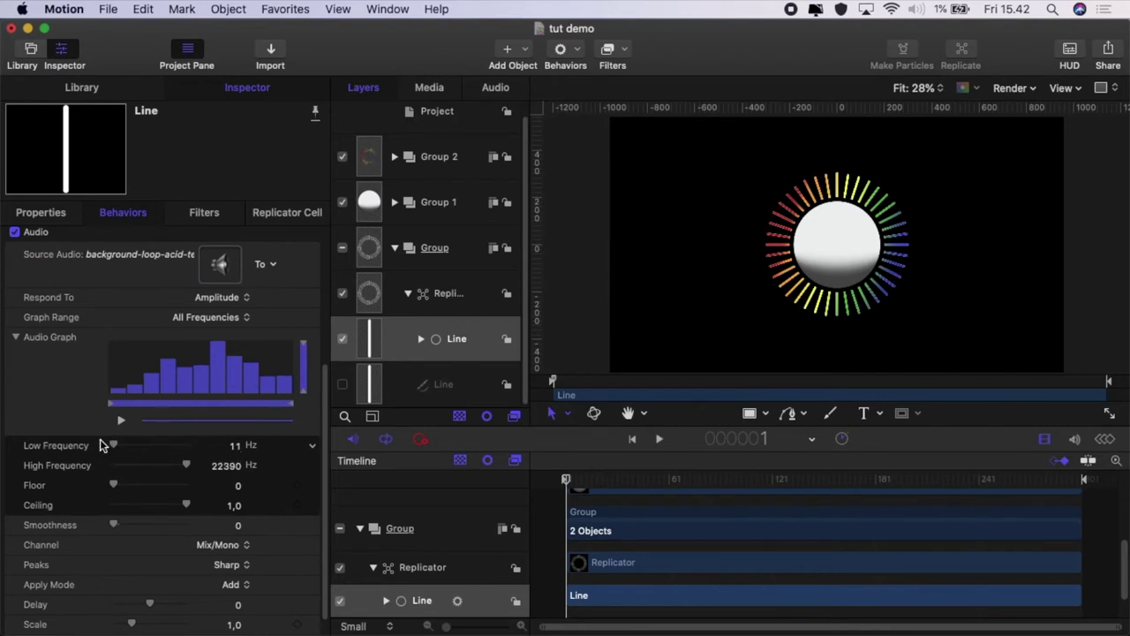
Try the frequency, Floor, Ceiling and Smoothness sliders, then reset Smoothness to its default
drag(119, 447, 86, 456)
mouse_move(185, 469)
mouse_down()
mouse_move(97, 468)
mouse_move(196, 468)
mouse_up()
drag(115, 486, 96, 503)
mouse_move(185, 505)
mouse_down()
mouse_move(148, 519)
mouse_move(199, 509)
mouse_up()
mouse_move(113, 528)
mouse_down()
mouse_move(182, 528)
mouse_move(113, 547)
mouse_up()
click(313, 525)
click(358, 423)
click(223, 565)
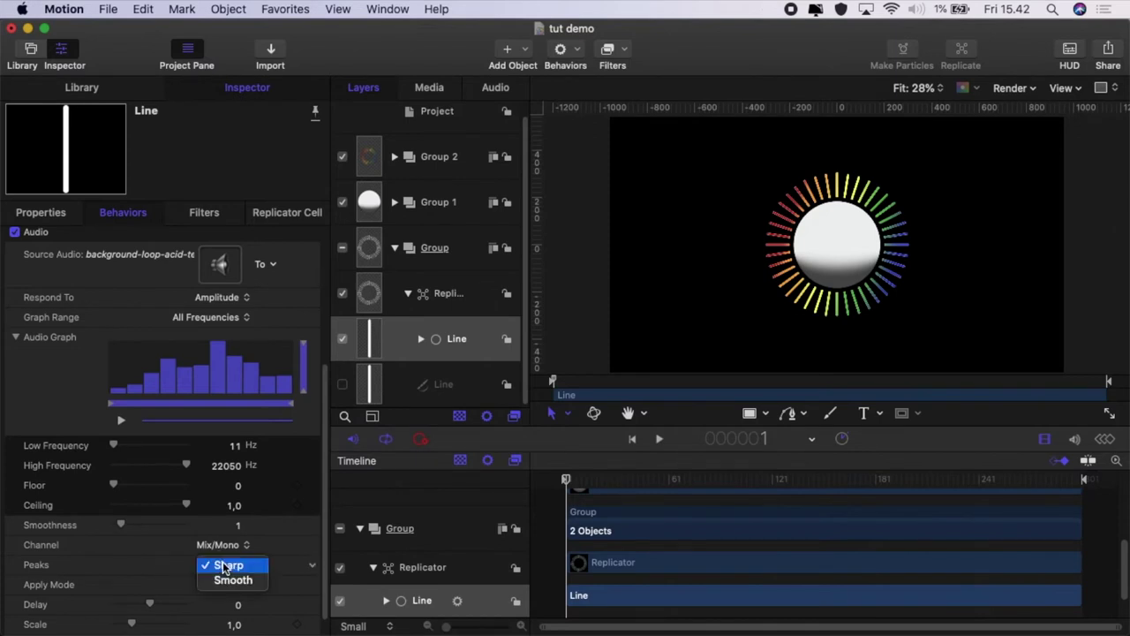
click(223, 565)
scroll(223, 565, down, 1)
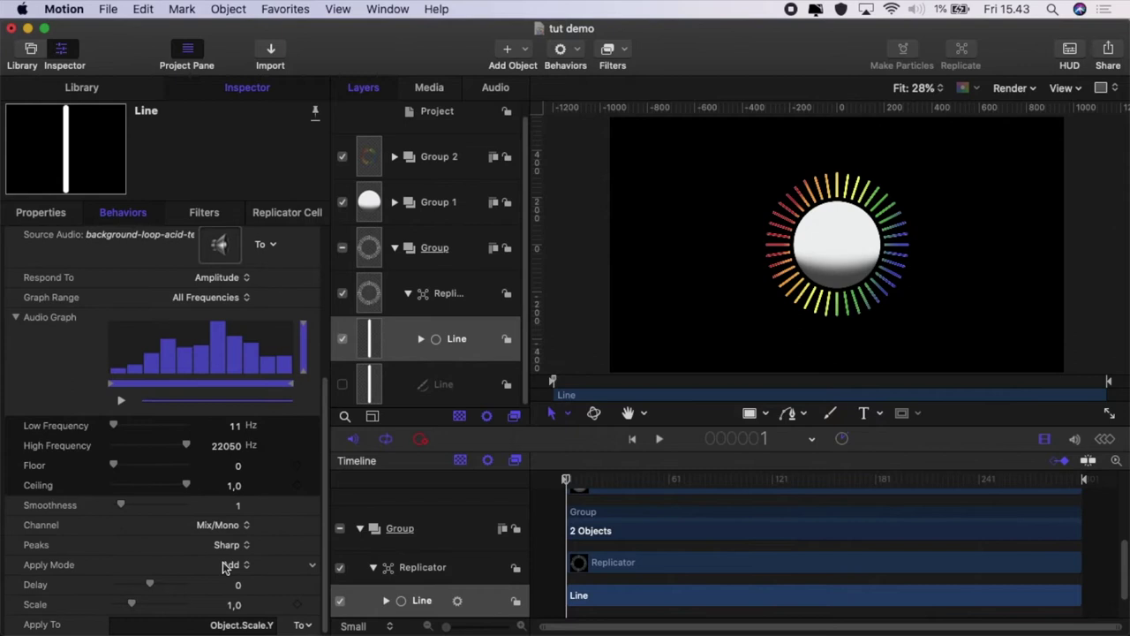
click(228, 566)
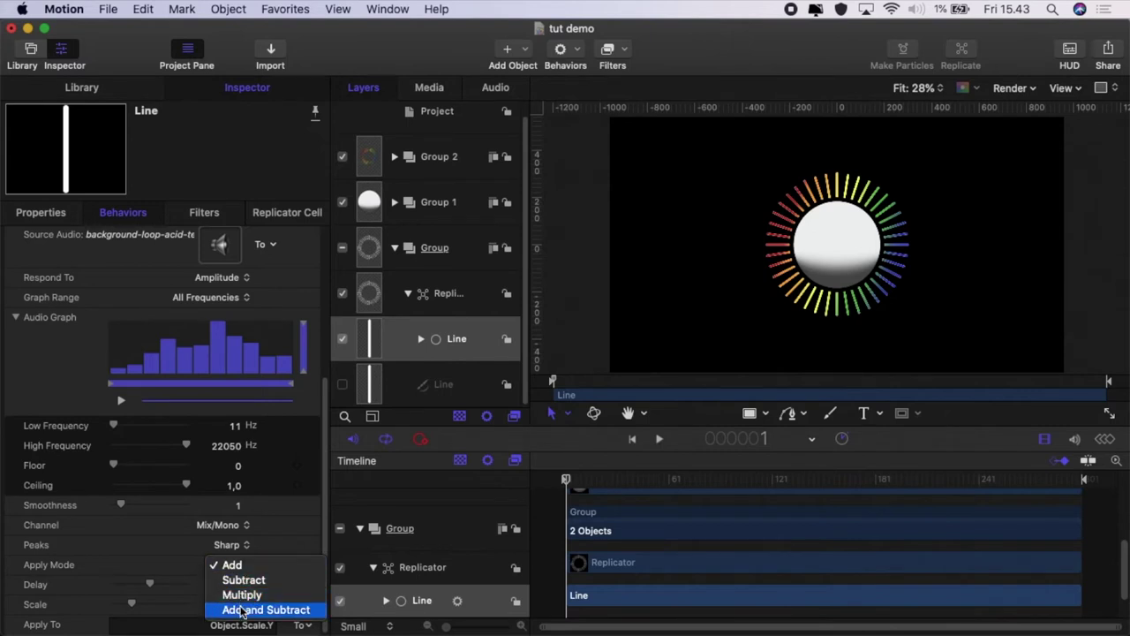
click(231, 565)
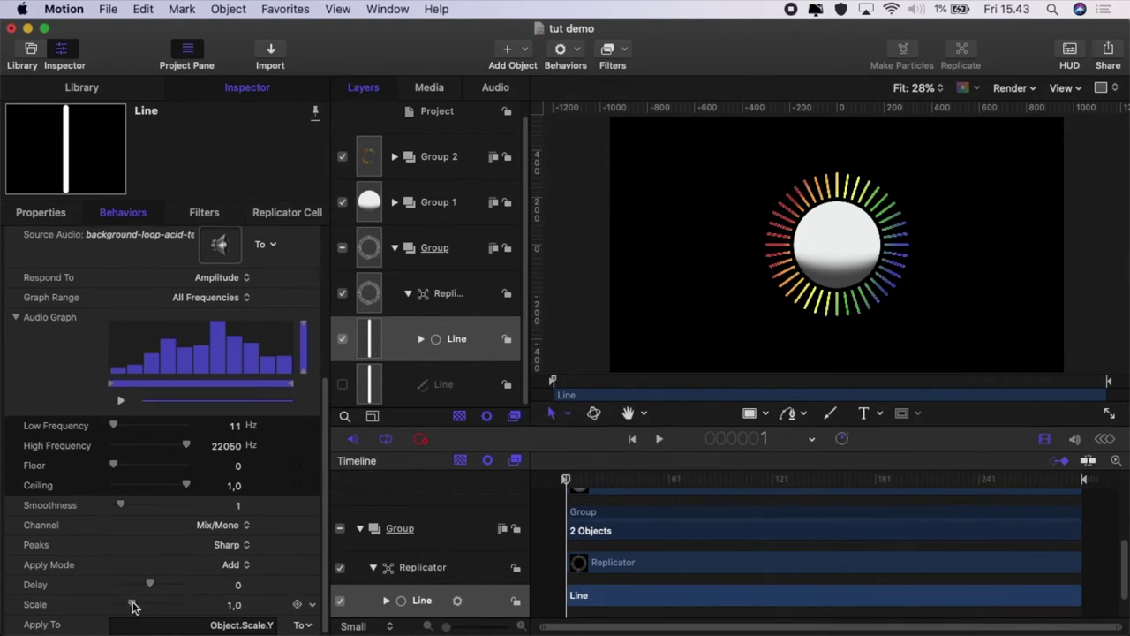
mouse_move(133, 605)
mouse_down()
mouse_move(161, 606)
mouse_move(146, 606)
mouse_up()
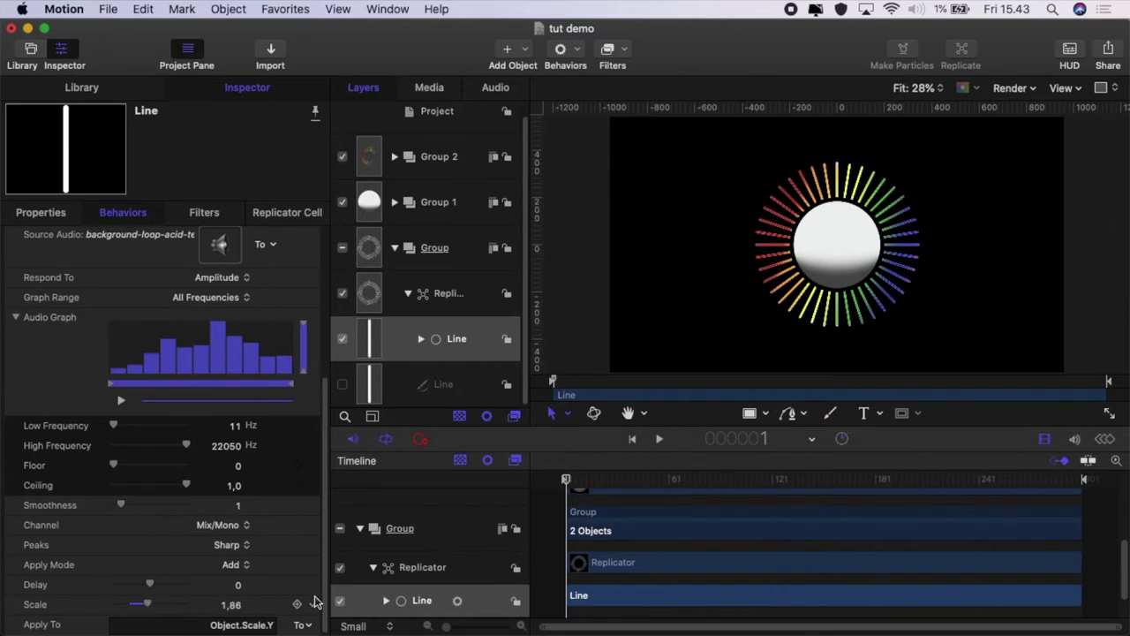
click(312, 604)
click(352, 425)
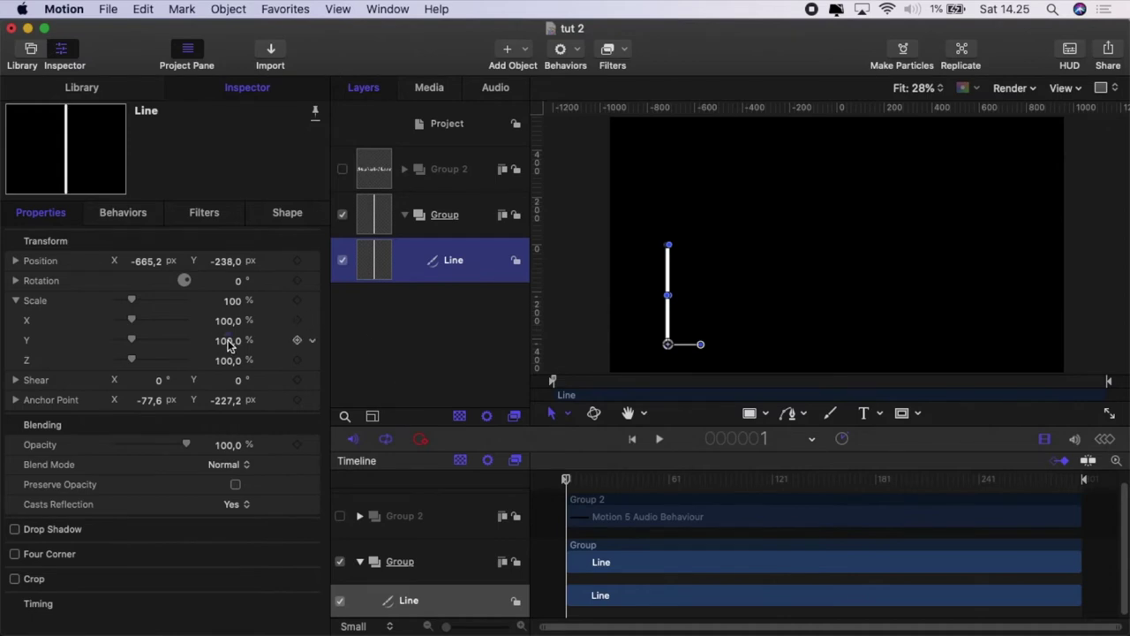
Set the Line's Scale Y to 85% and replicate it
click(227, 343)
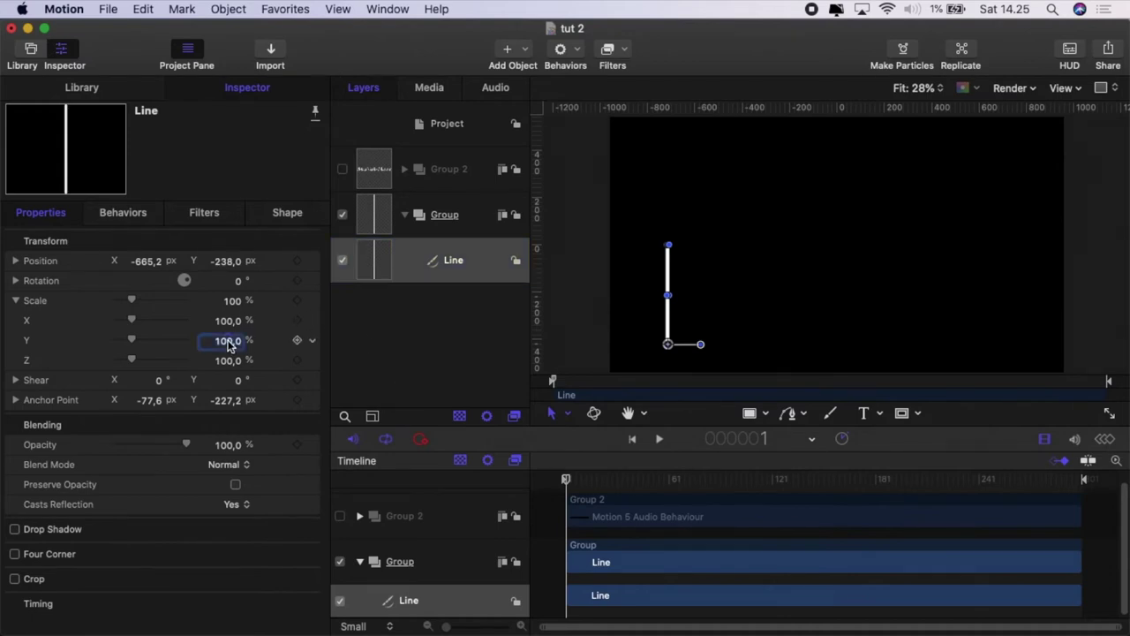
text(85)
key(Return)
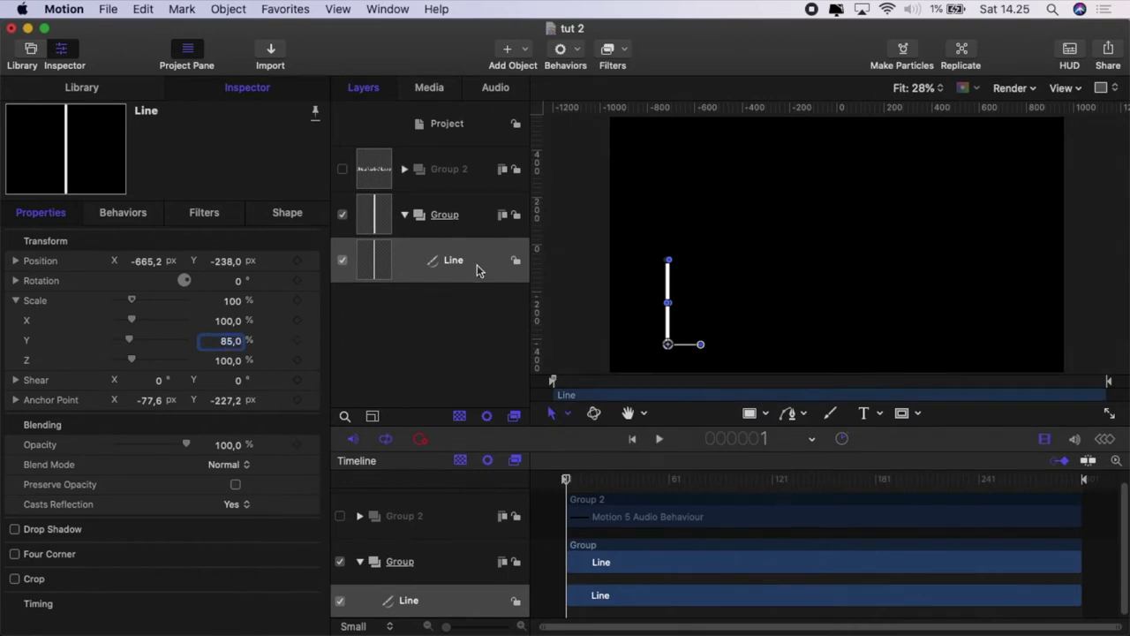
click(477, 269)
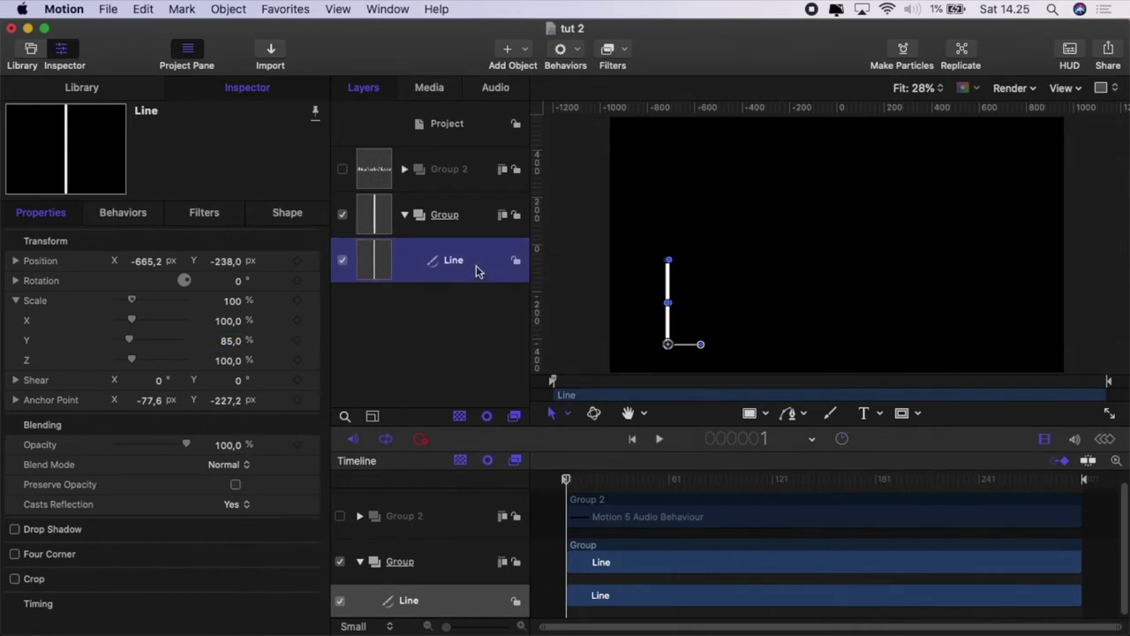
click(956, 49)
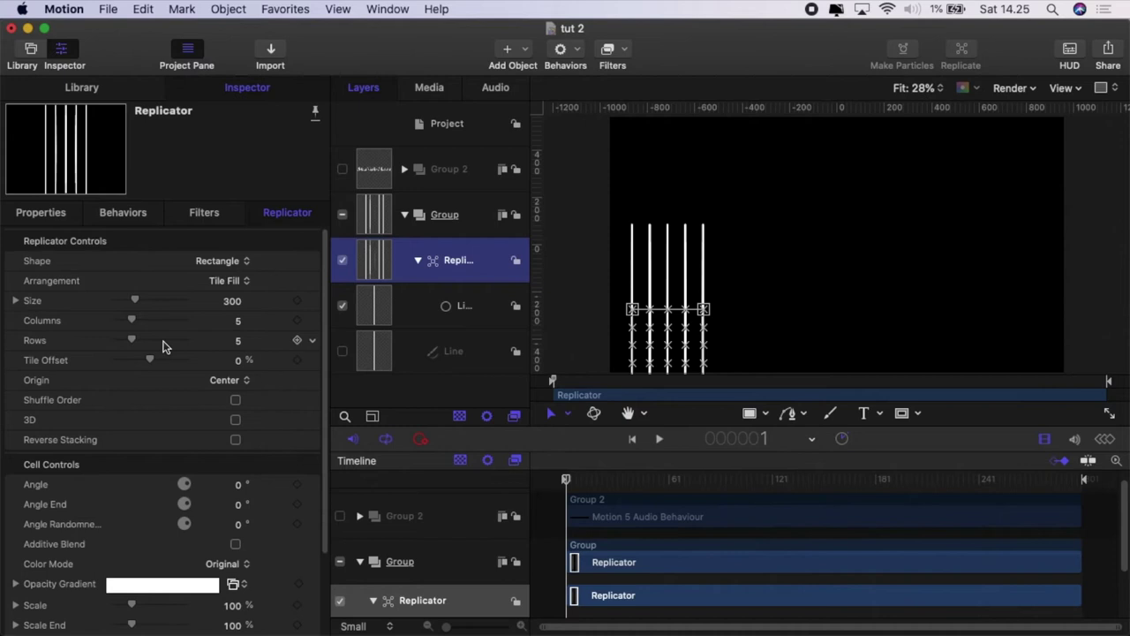
Arrange the replicated copies on a Line shape with Start Point X -25 and Center origin
scroll(164, 349, down, 1)
click(219, 258)
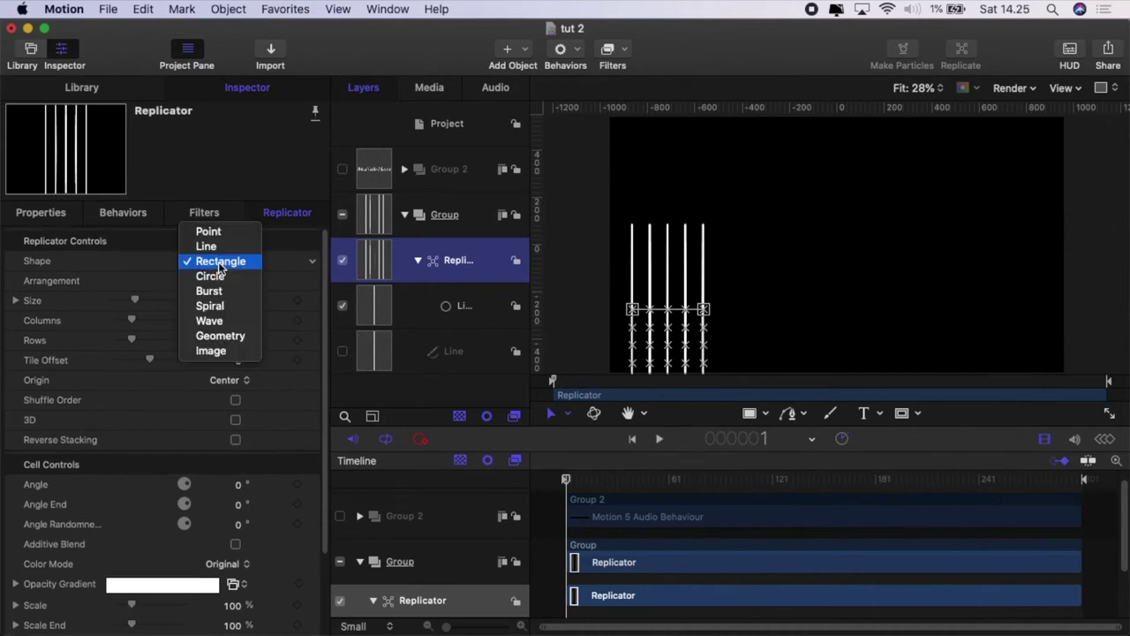
click(217, 248)
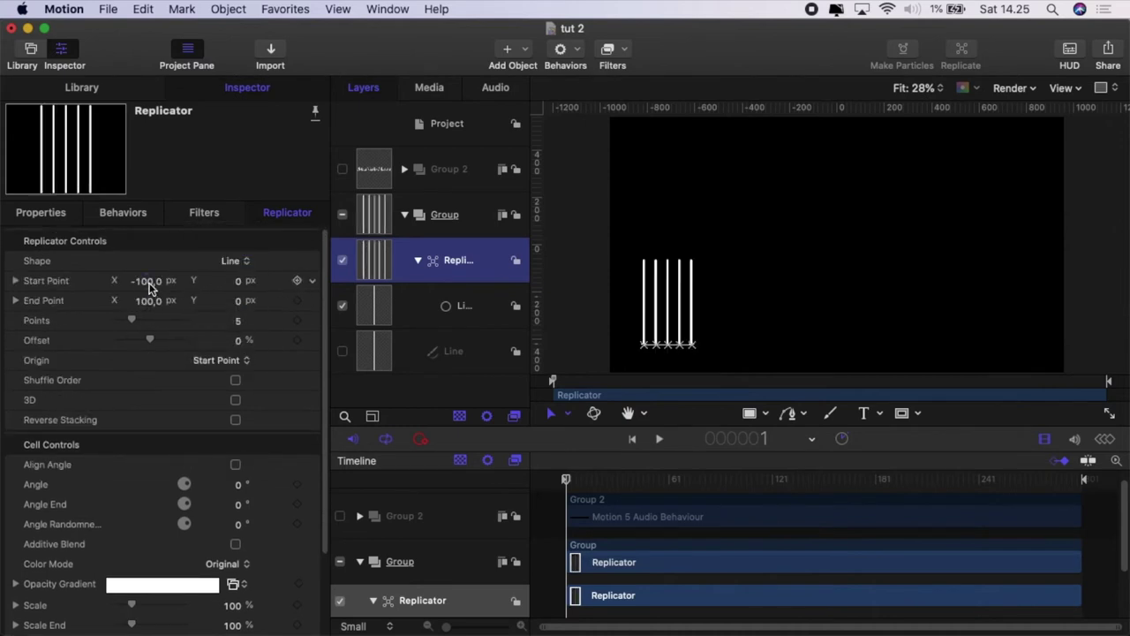
click(147, 281)
text(-)
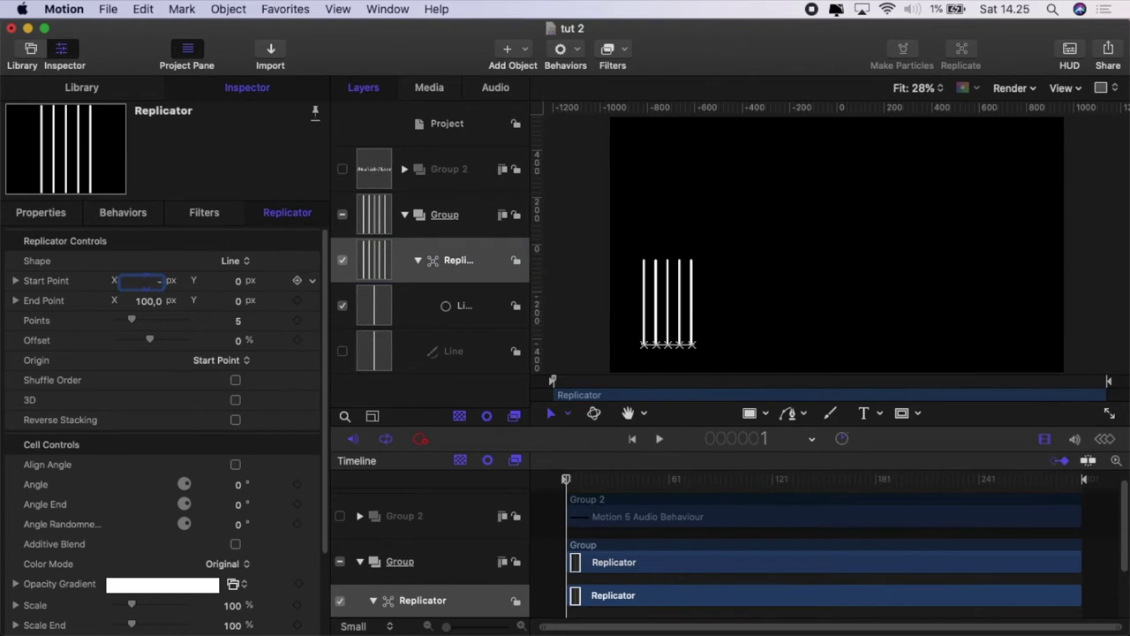
text(25)
key(Return)
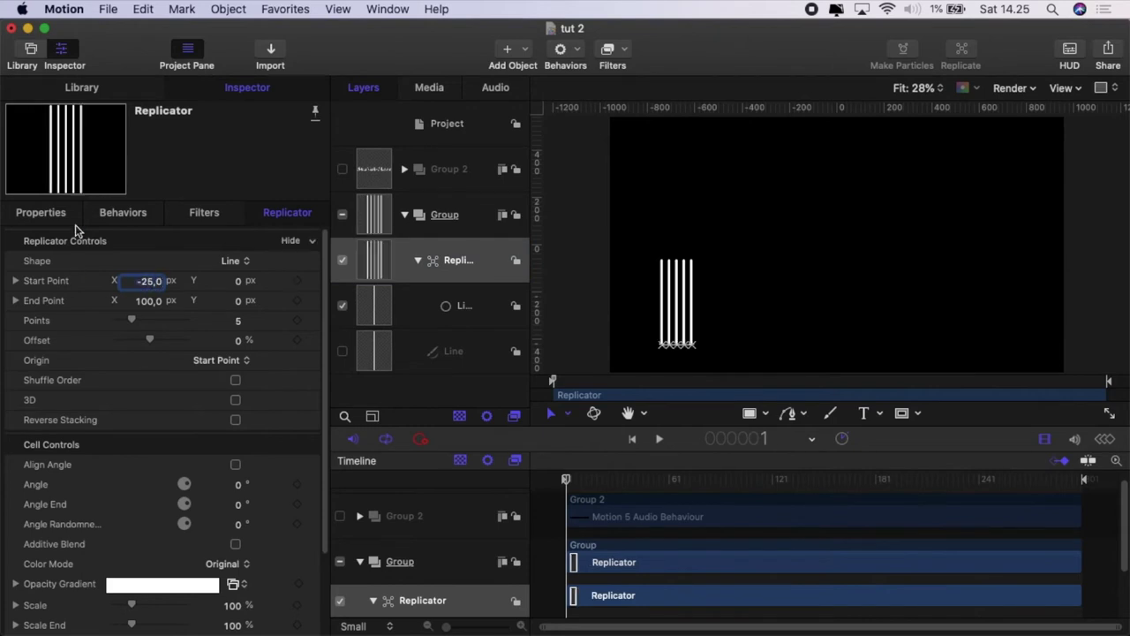
click(228, 360)
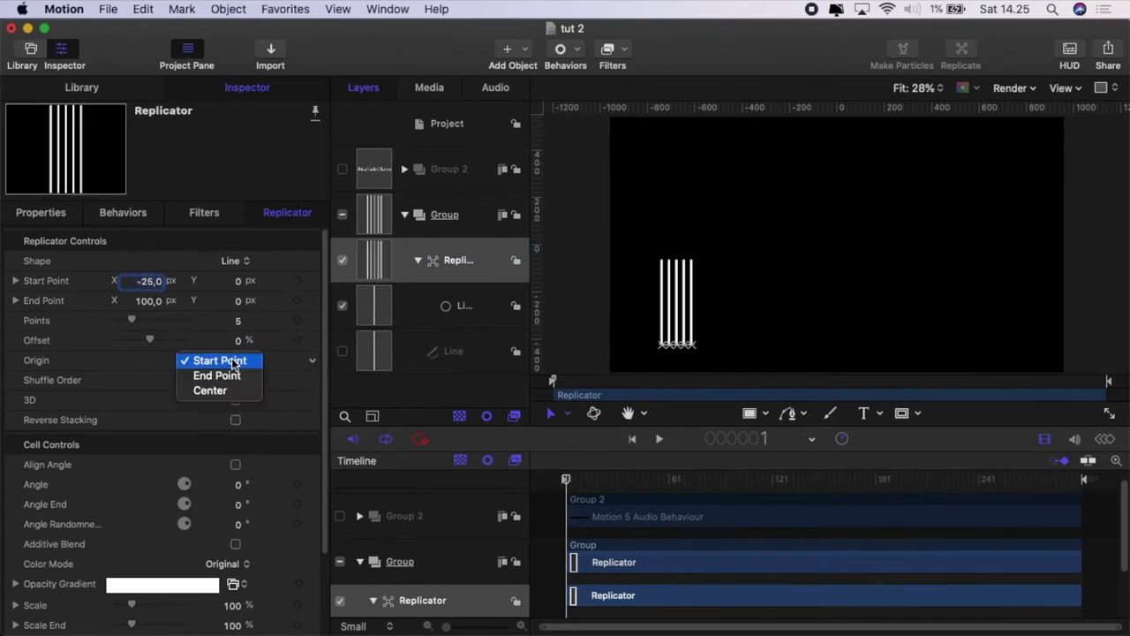
click(234, 387)
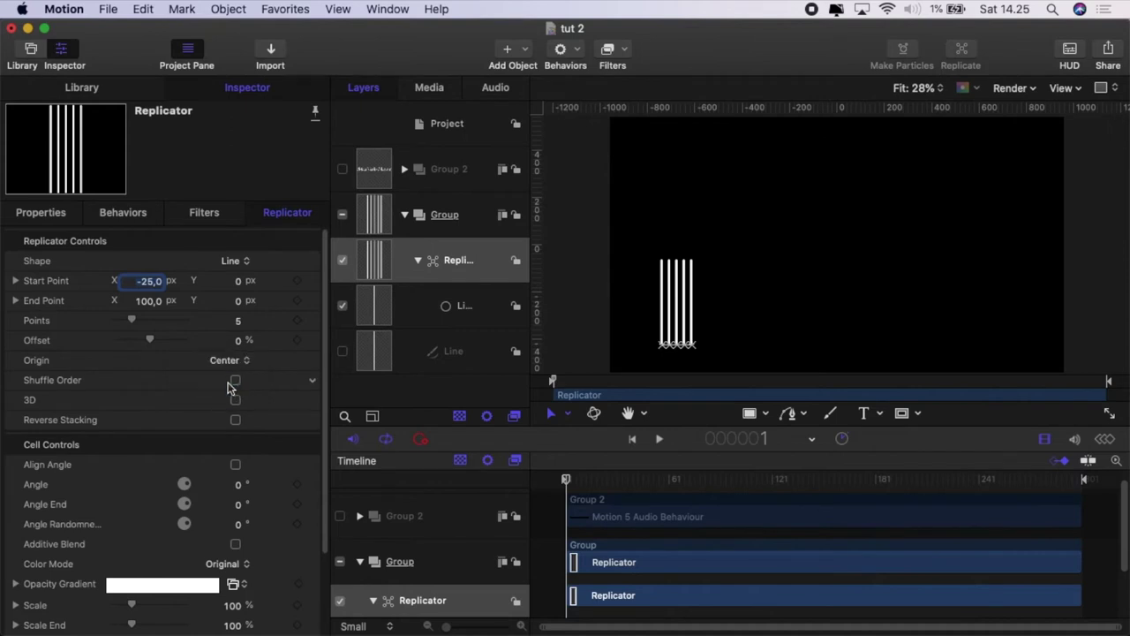
Set each replicator cell's Scale Y to 20%
scroll(228, 386, down, 4)
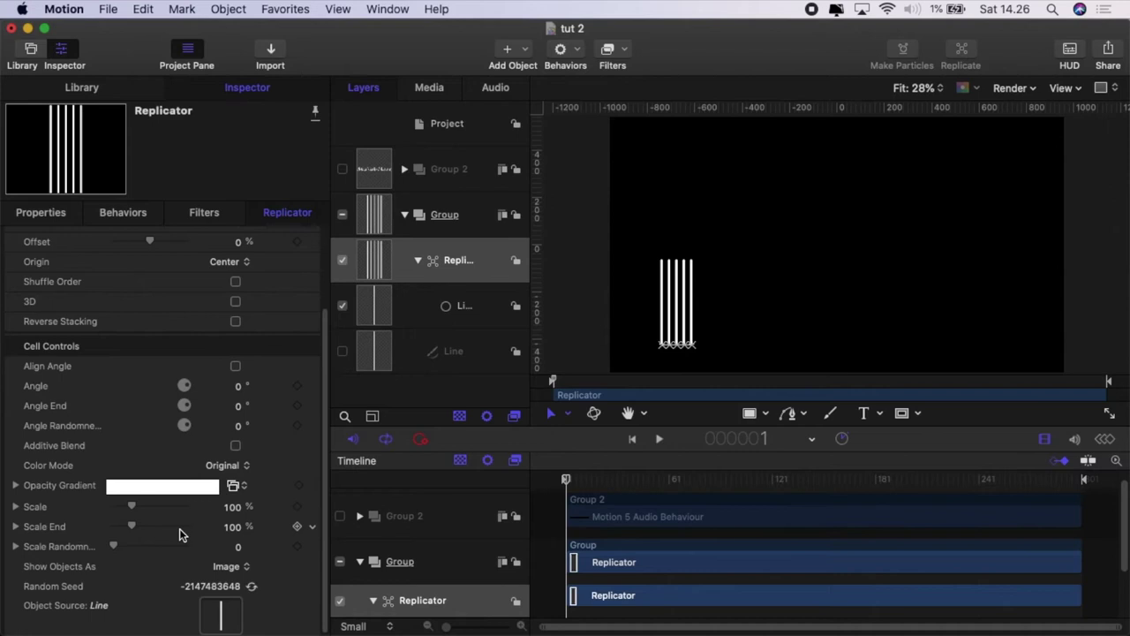
click(15, 507)
click(228, 550)
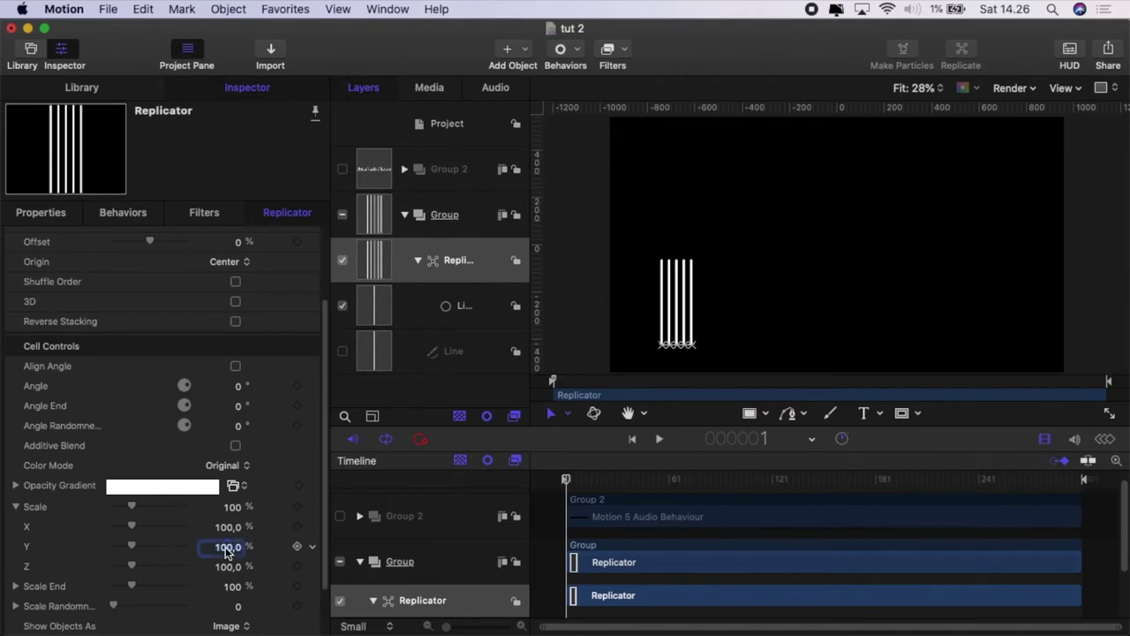
text(20)
key(Return)
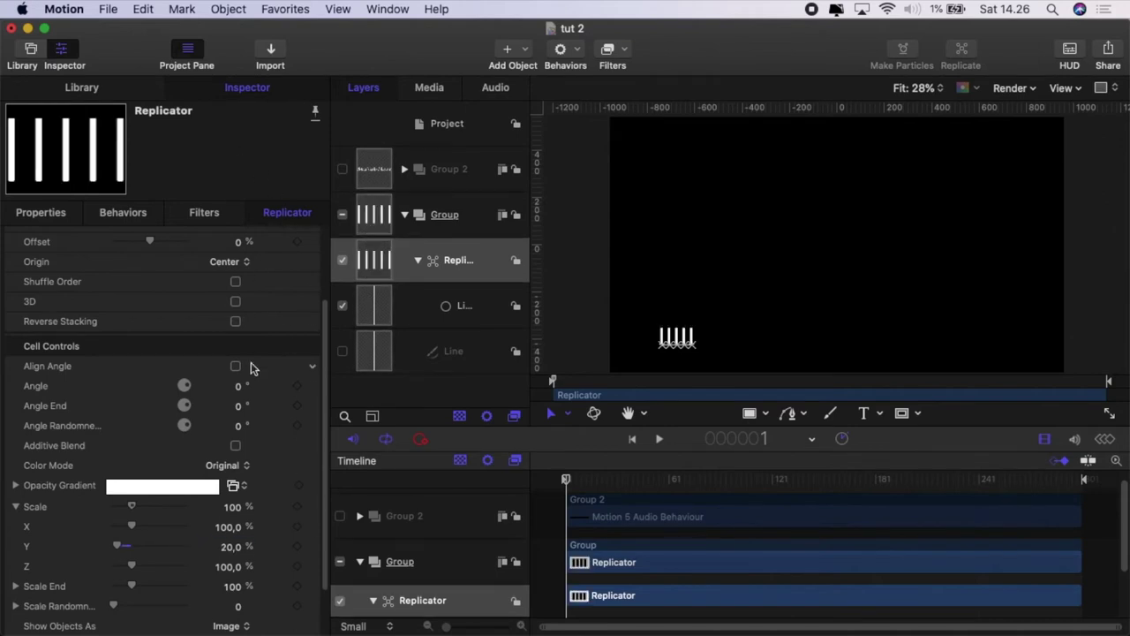
scroll(251, 366, down, 2)
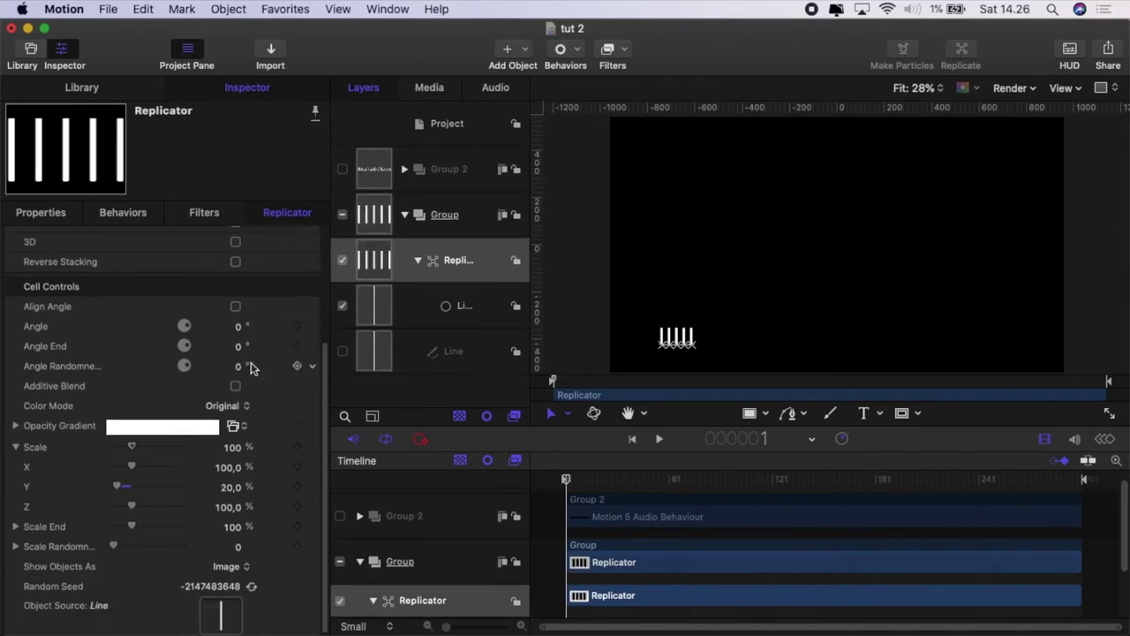
Drive the cell's vertical scale with an Audio behaviour from the acid techno loop at scale 0,5
click(15, 546)
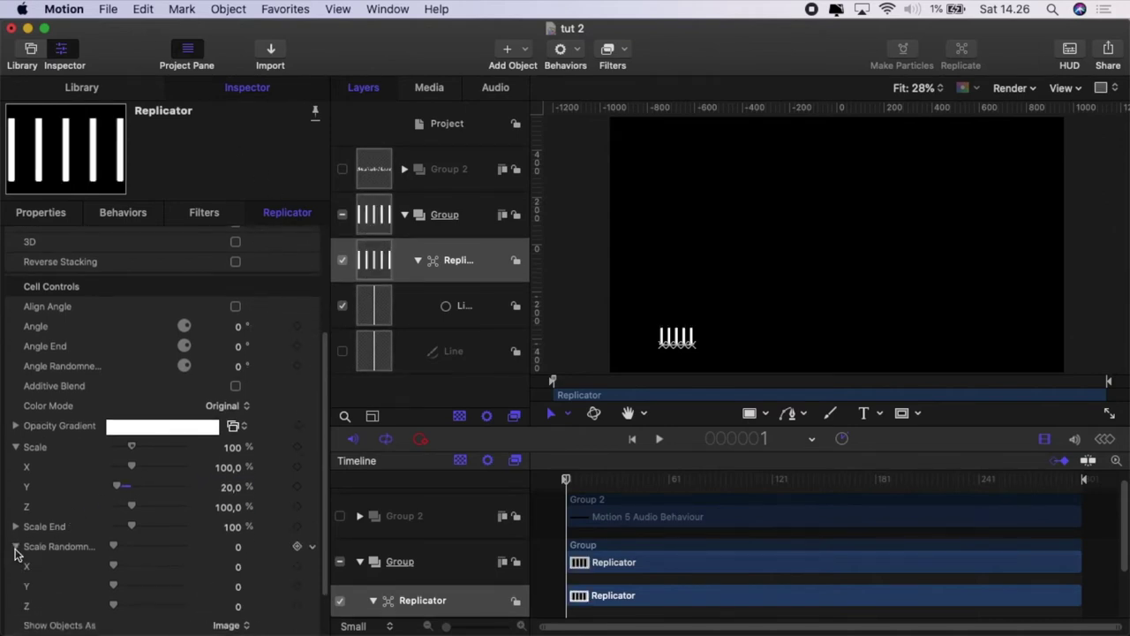
click(312, 487)
mouse_move(345, 575)
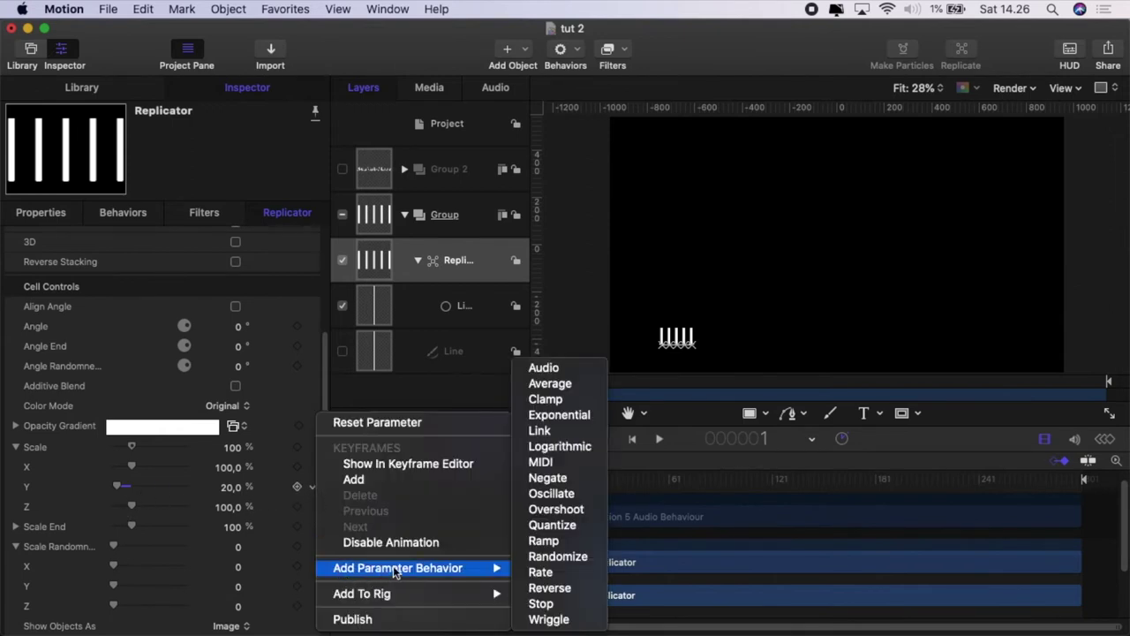
click(568, 373)
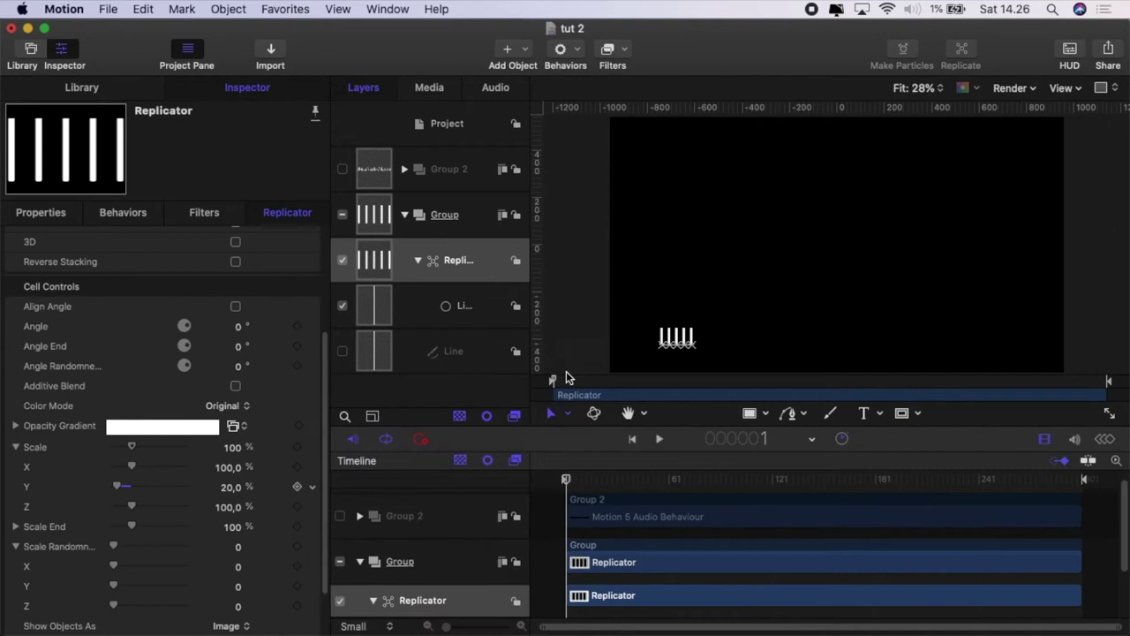
click(273, 277)
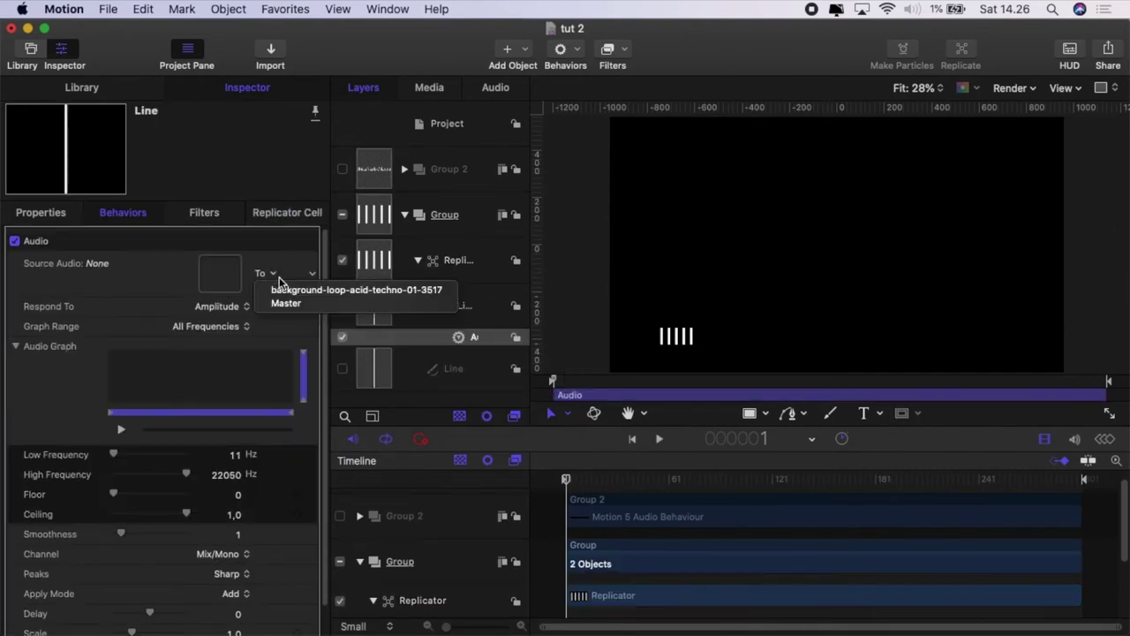
click(284, 292)
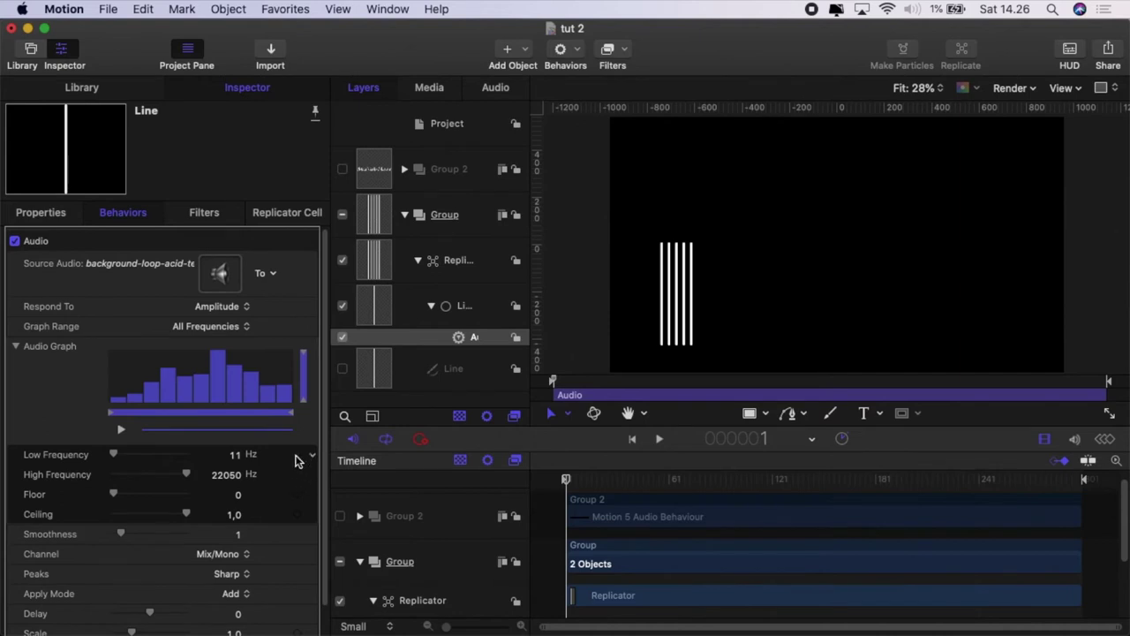
scroll(298, 459, down, 2)
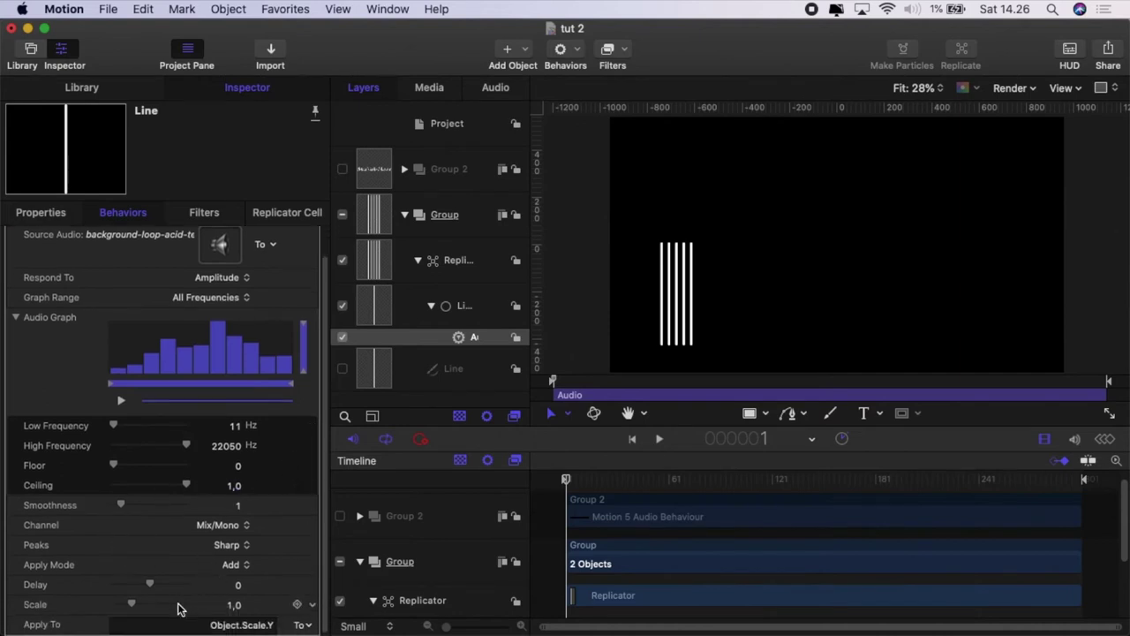
click(234, 605)
text(0,5)
key(Return)
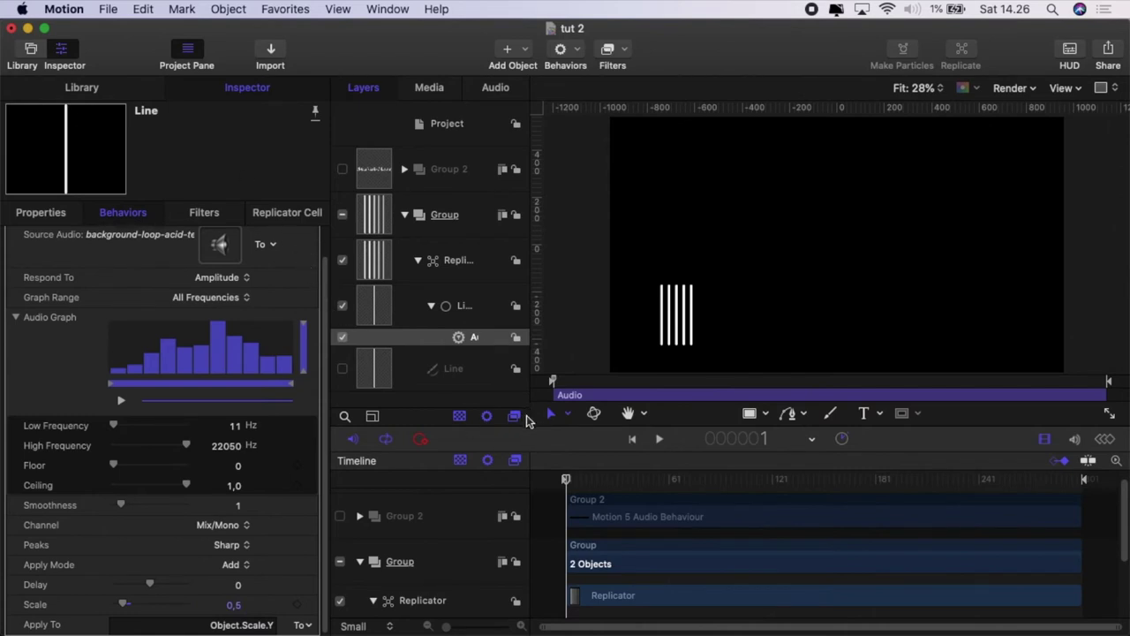
Preview the audio-driven bars, stop and rewind to the first frame
click(659, 441)
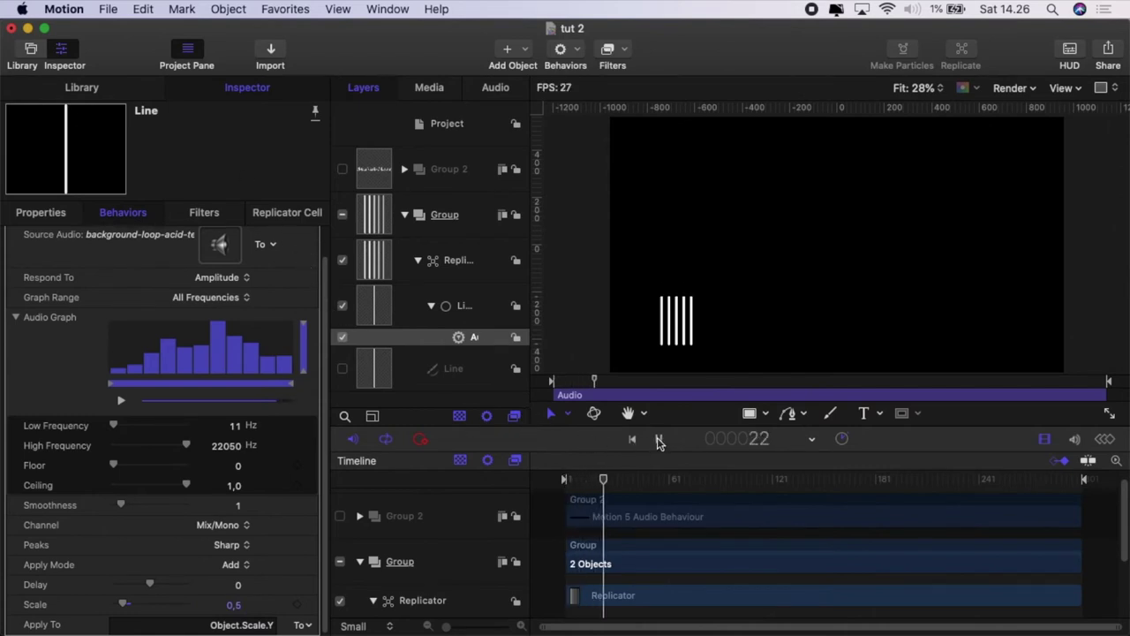
click(658, 441)
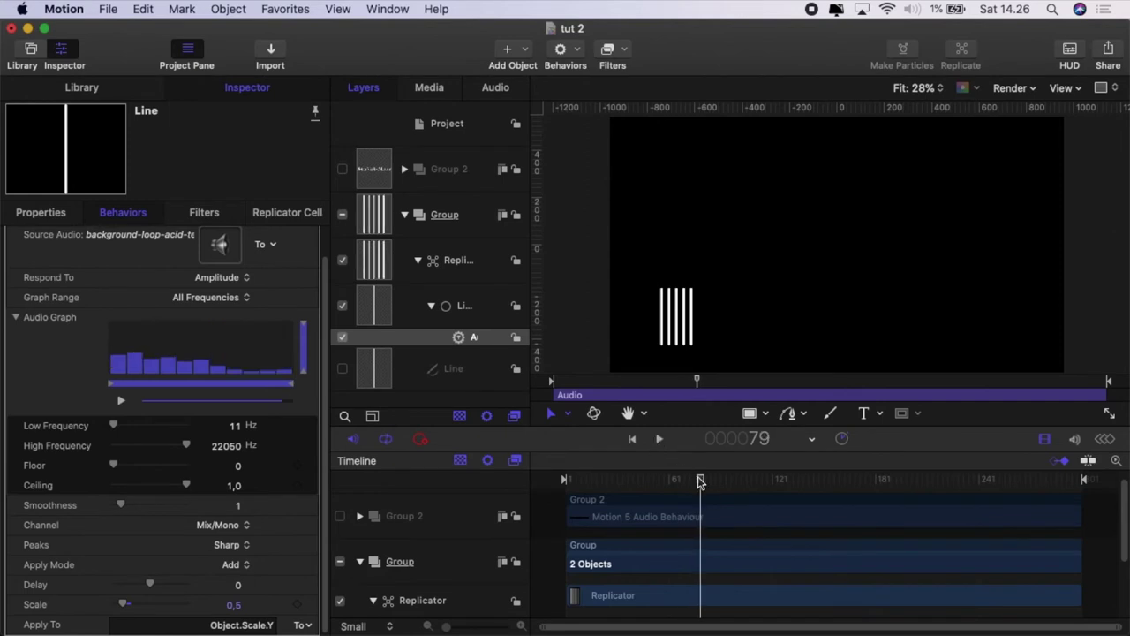
key(Home)
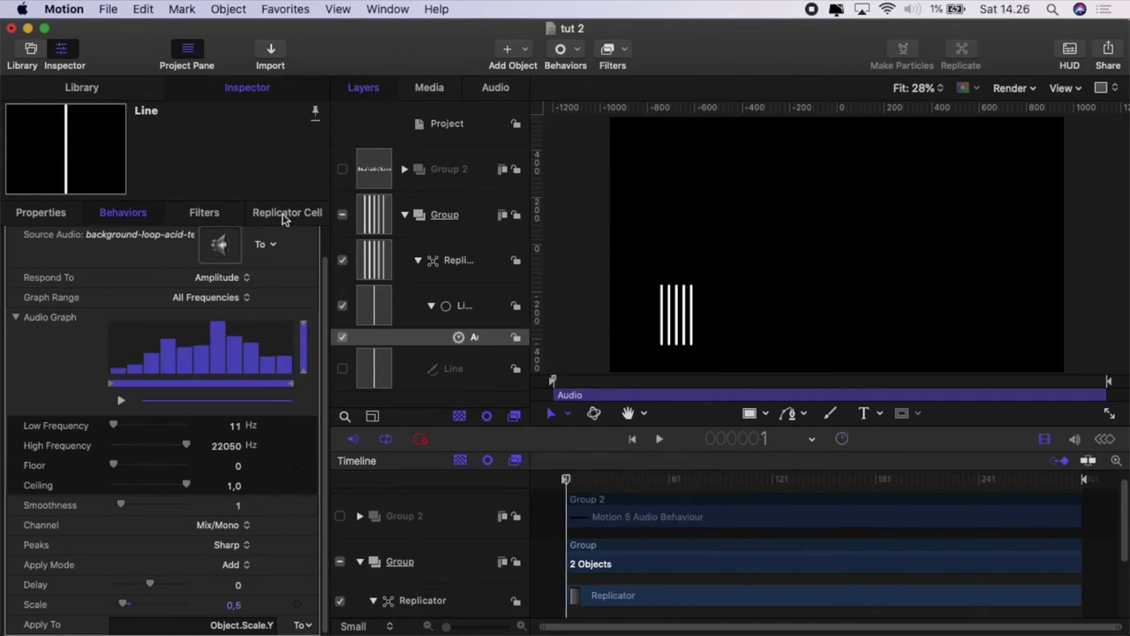
click(284, 215)
Set Scale Randomness Y to 10 and add a Wriggle behaviour to it
scroll(204, 534, down, 1)
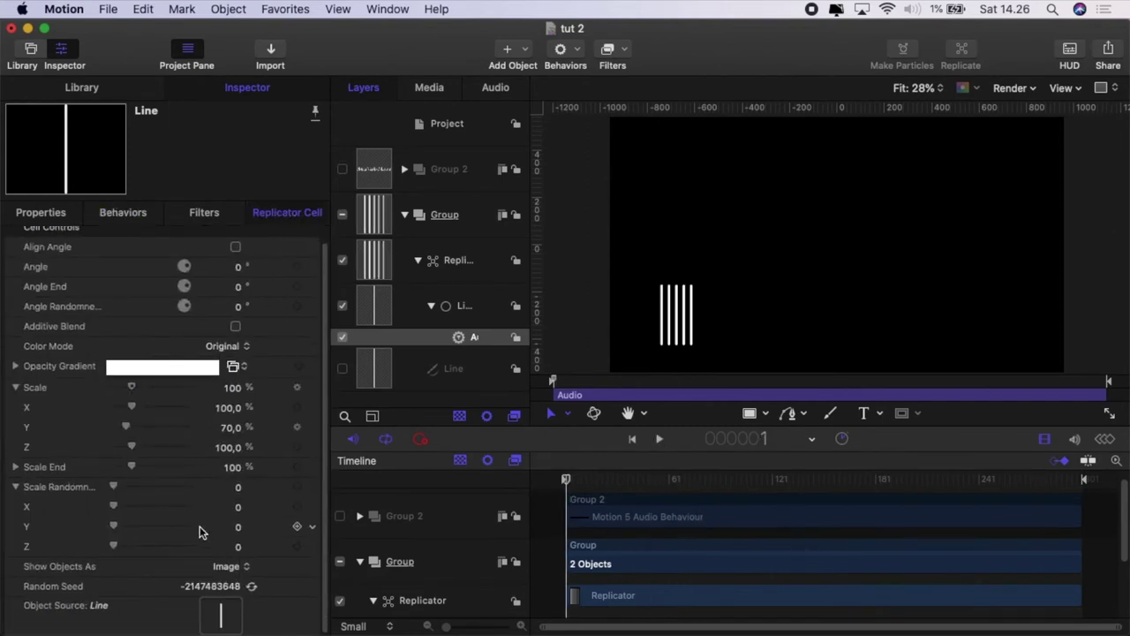
click(237, 529)
text(1)
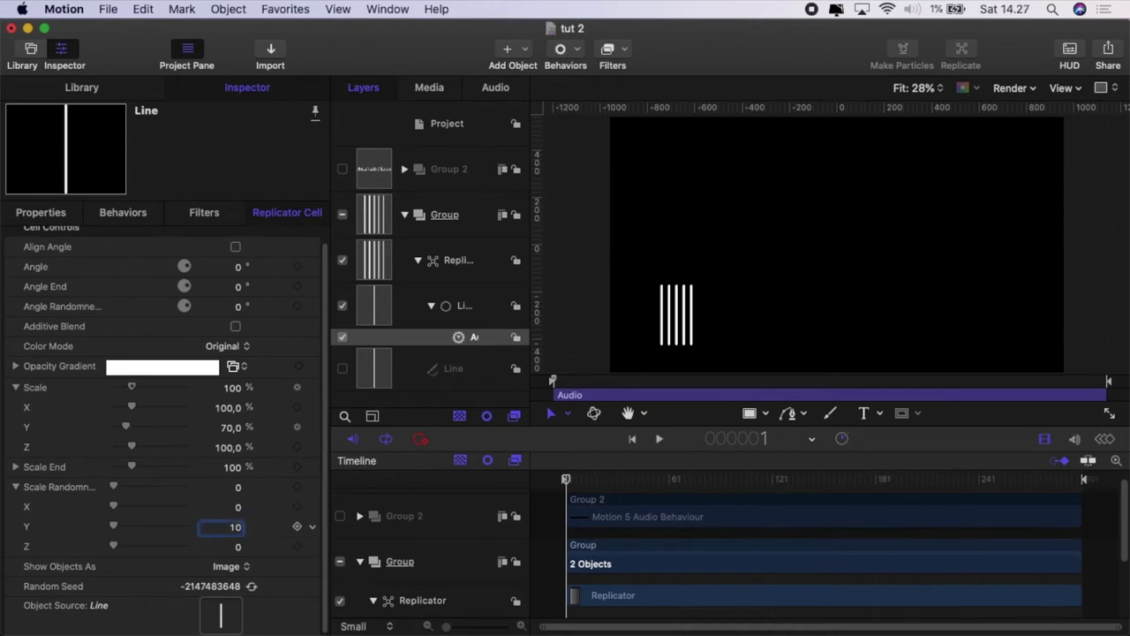
click(312, 527)
mouse_move(389, 570)
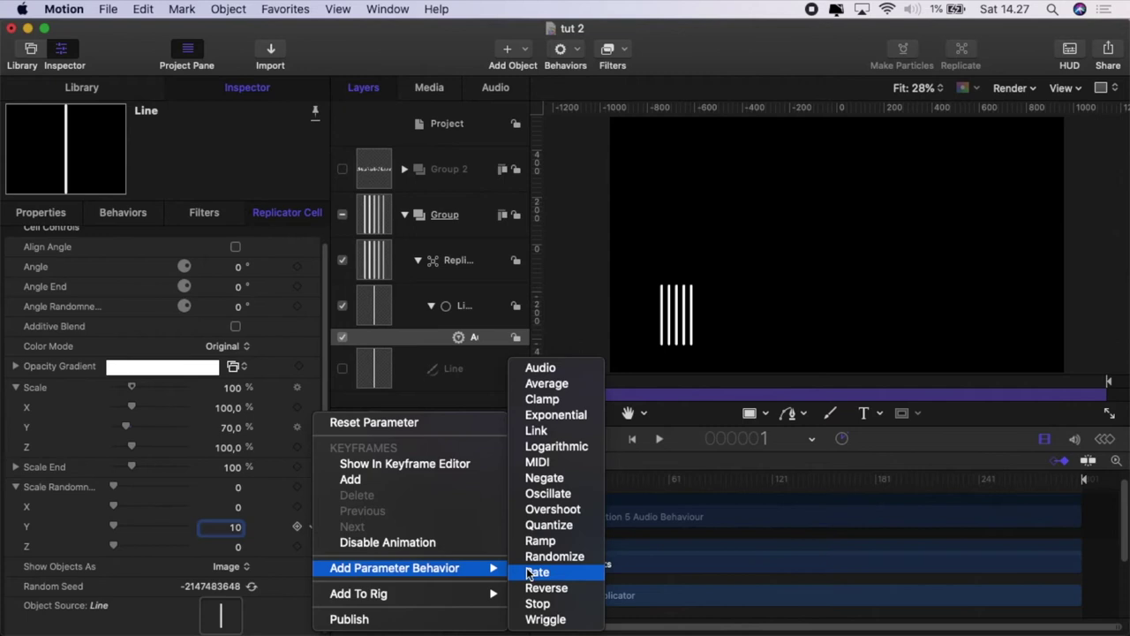
click(544, 619)
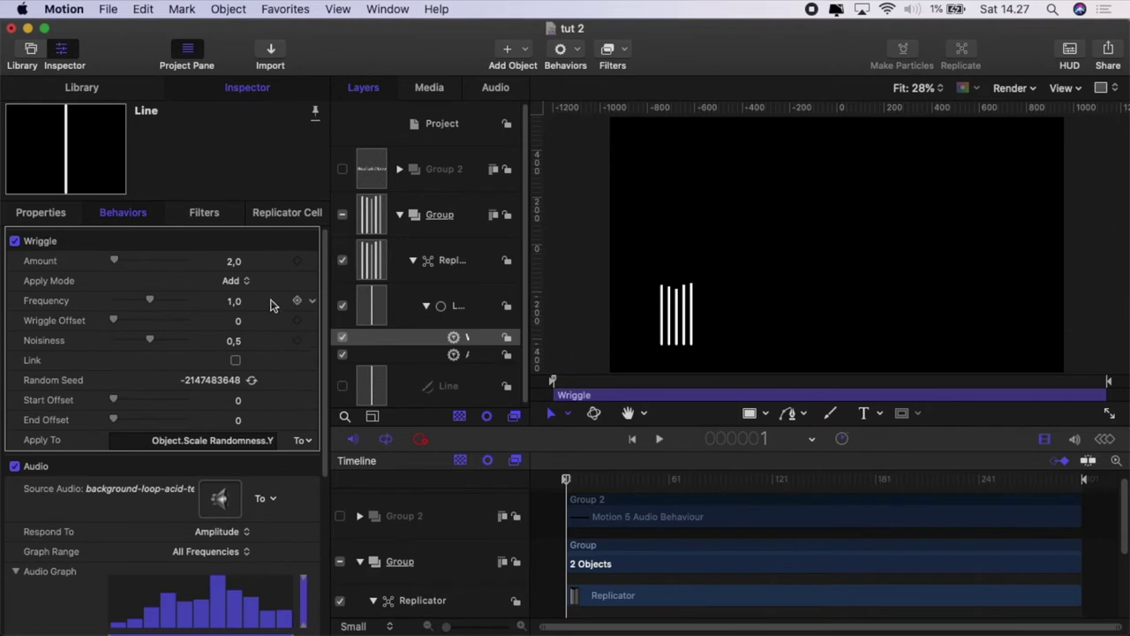
Give the Wriggle Amount 50, Frequency 0,6 and Noisiness 0,95
click(236, 261)
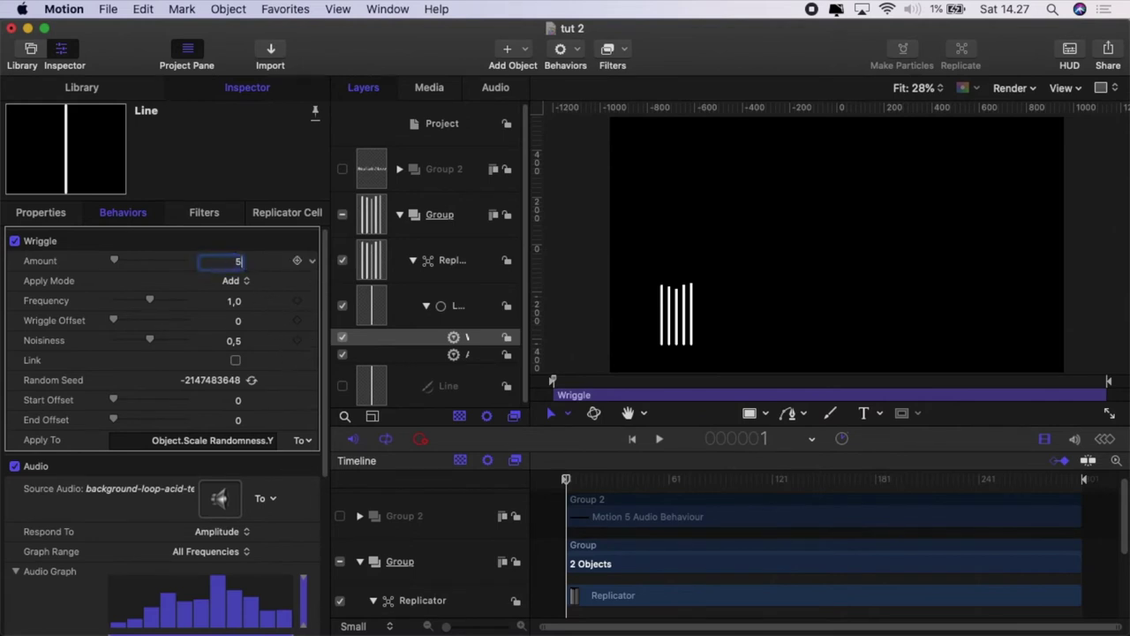
text(50)
key(Return)
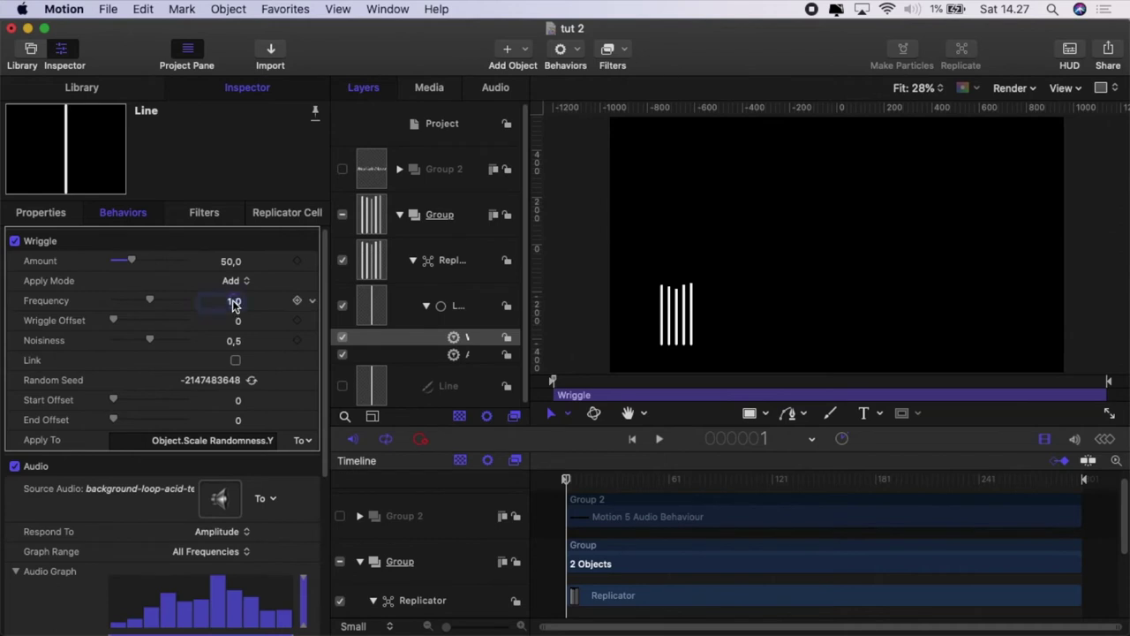
text(0,6)
click(234, 341)
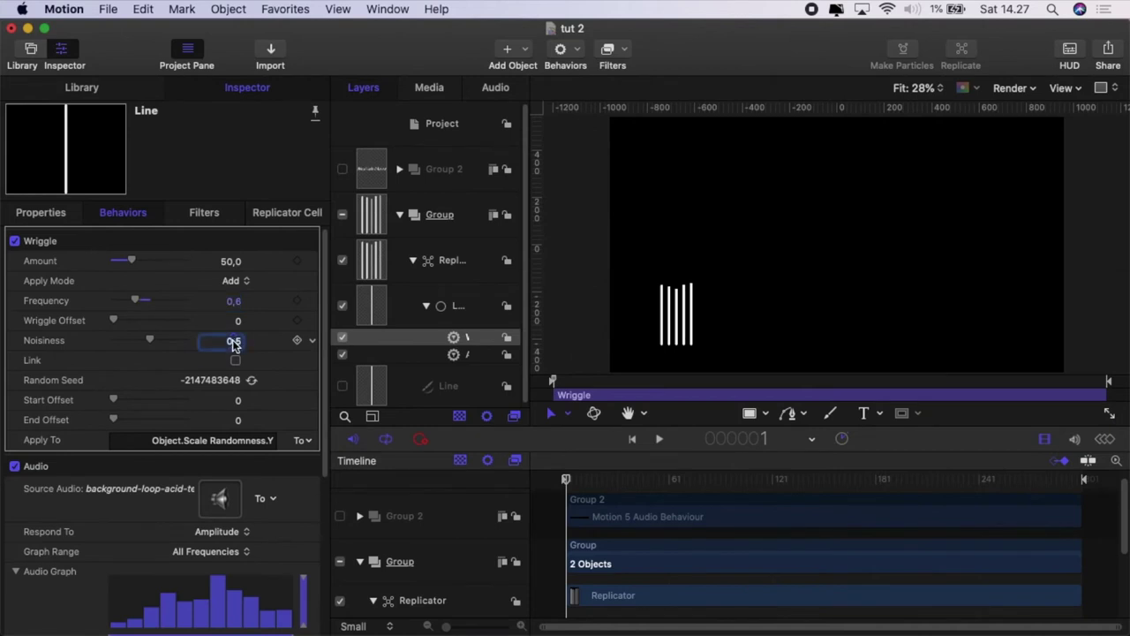
text(0,95)
key(Return)
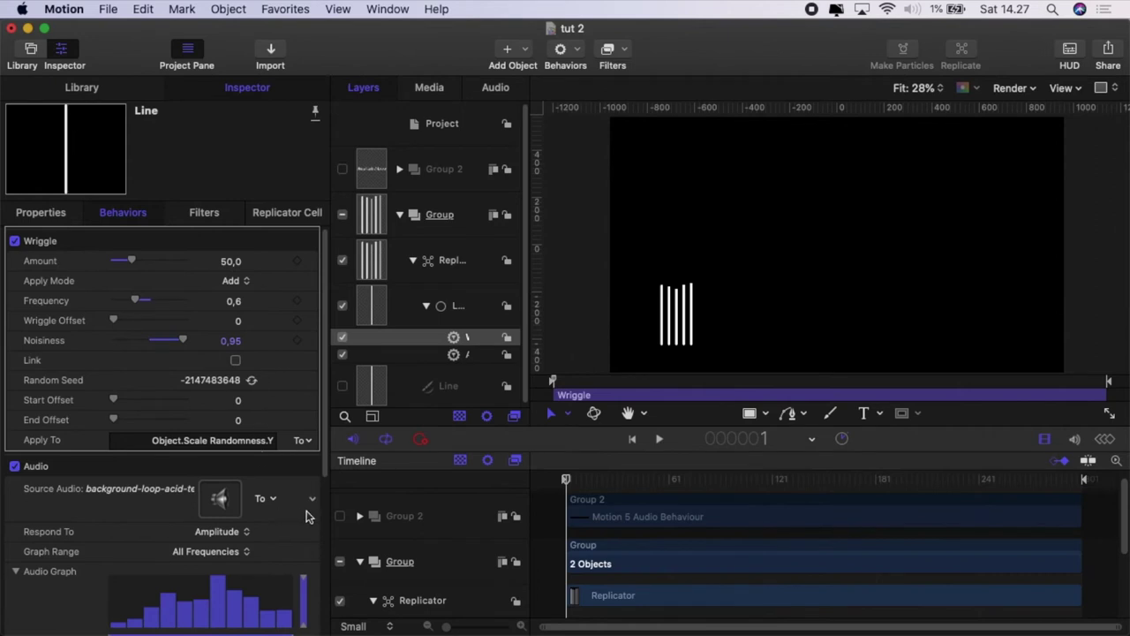
Narrow the audio graph range to 11–23 Hz, then play back the bars and return to frame 1
scroll(248, 406, down, 5)
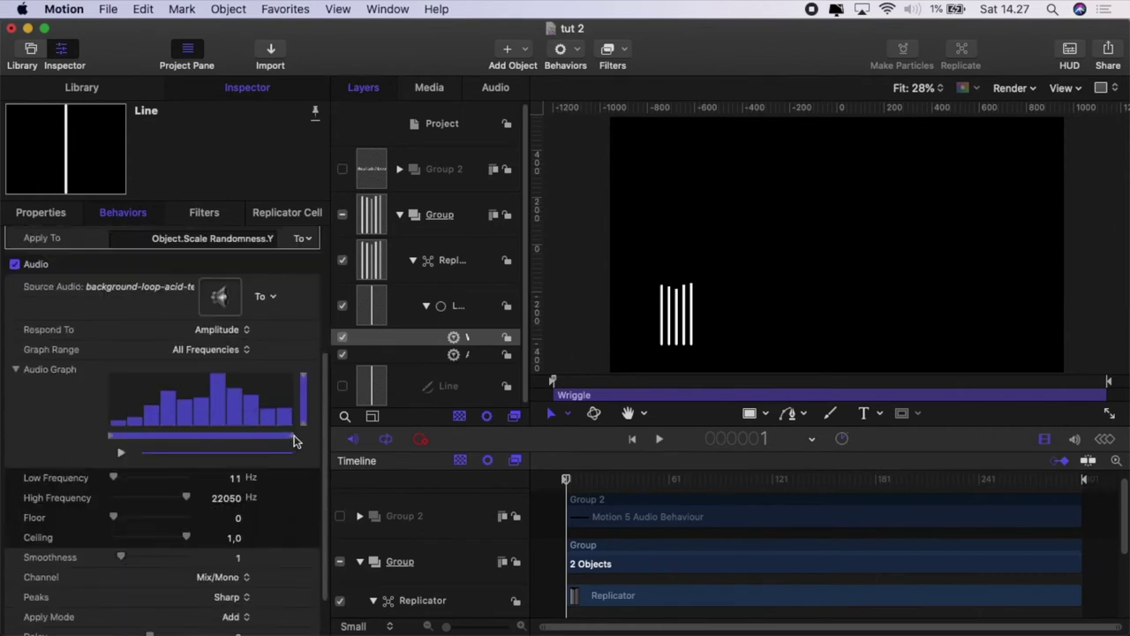
drag(293, 442, 123, 453)
click(124, 453)
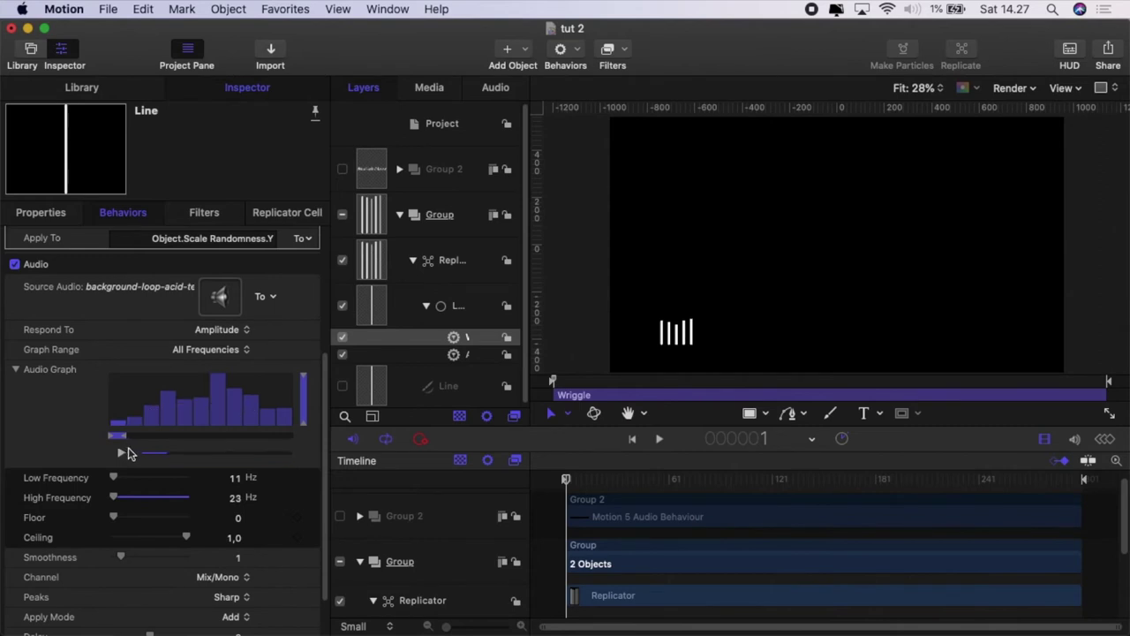
click(658, 441)
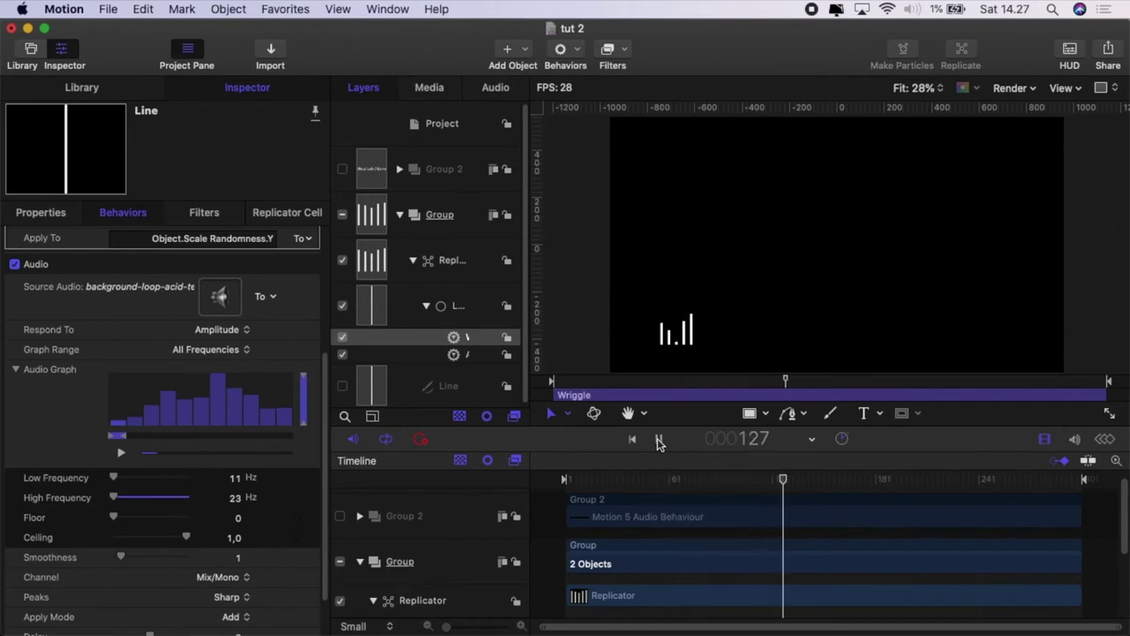
click(658, 441)
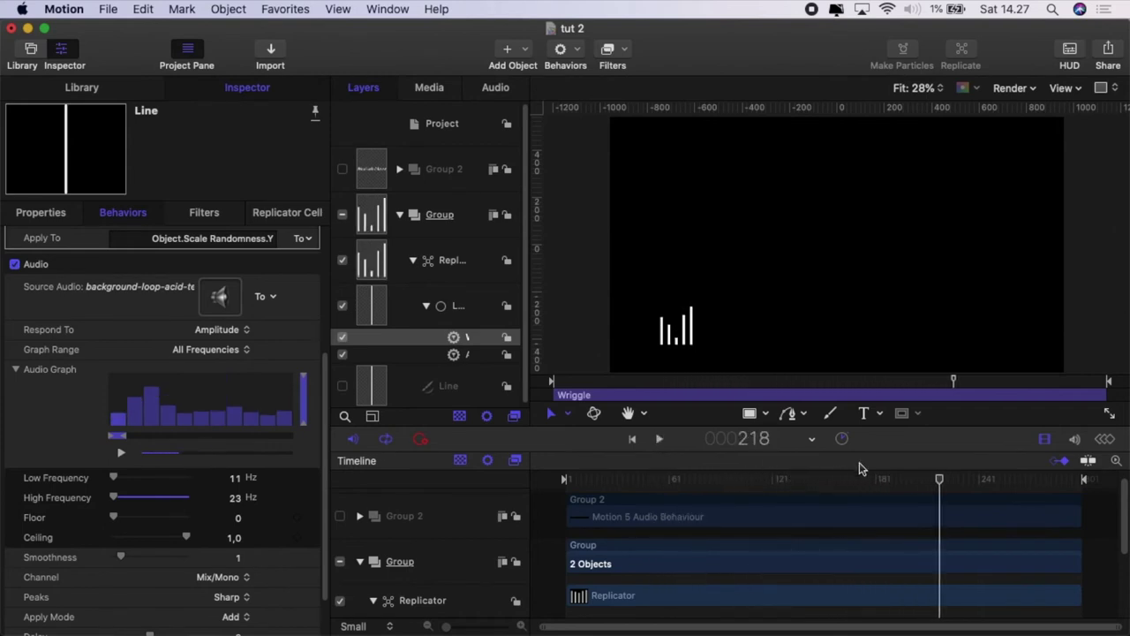
drag(938, 484, 566, 484)
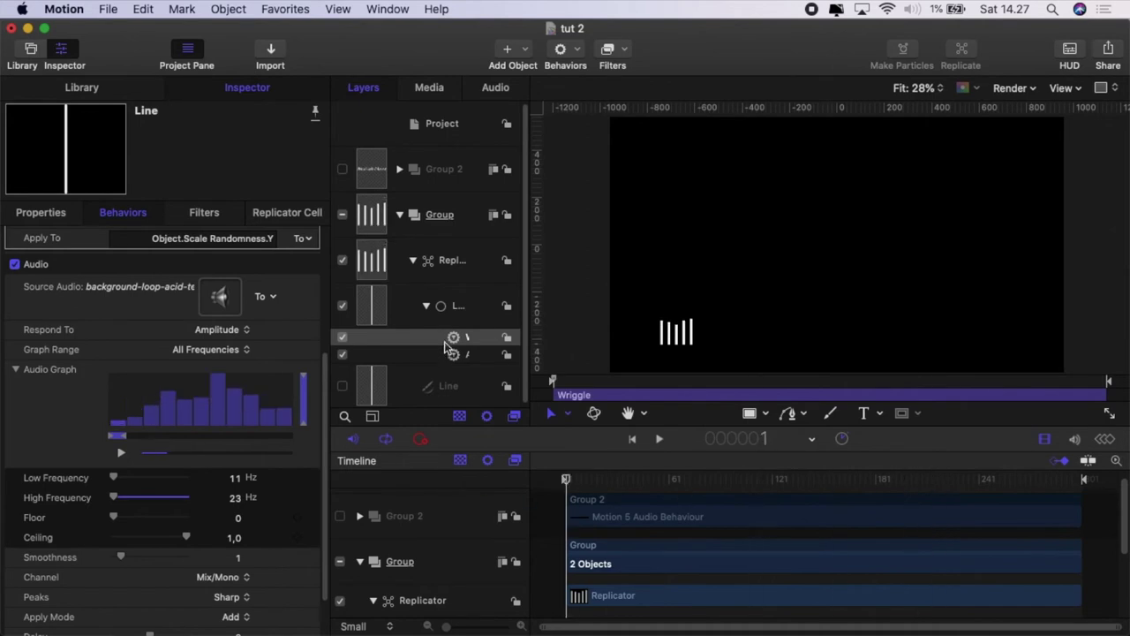
Collapse the Replicator layer and duplicate it repeatedly up to Replicator copy 3
click(411, 262)
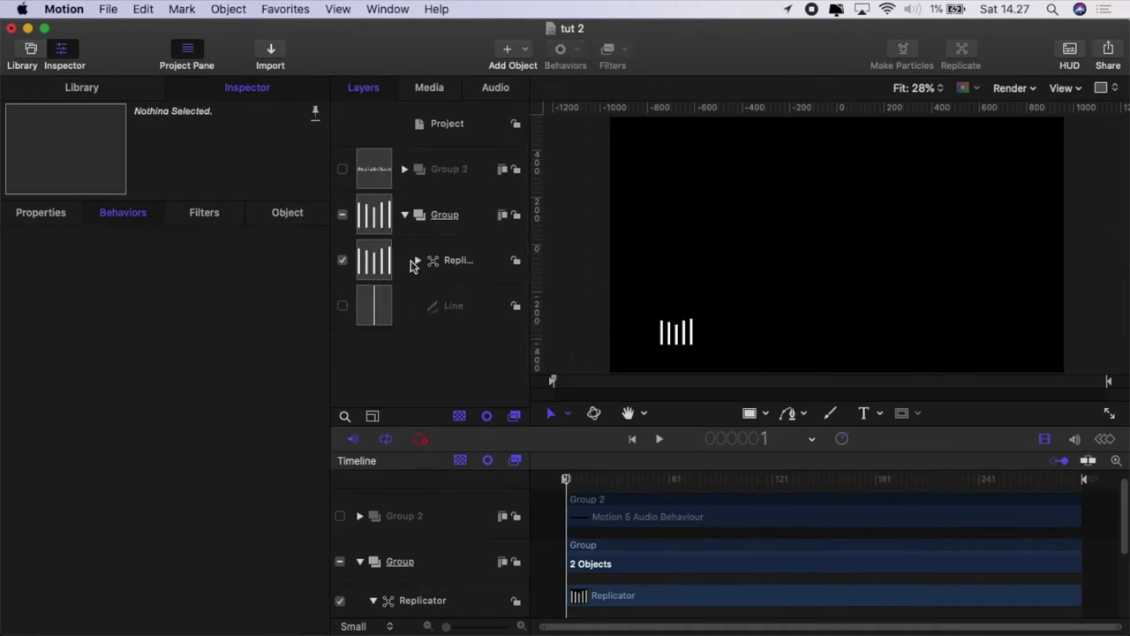
click(455, 266)
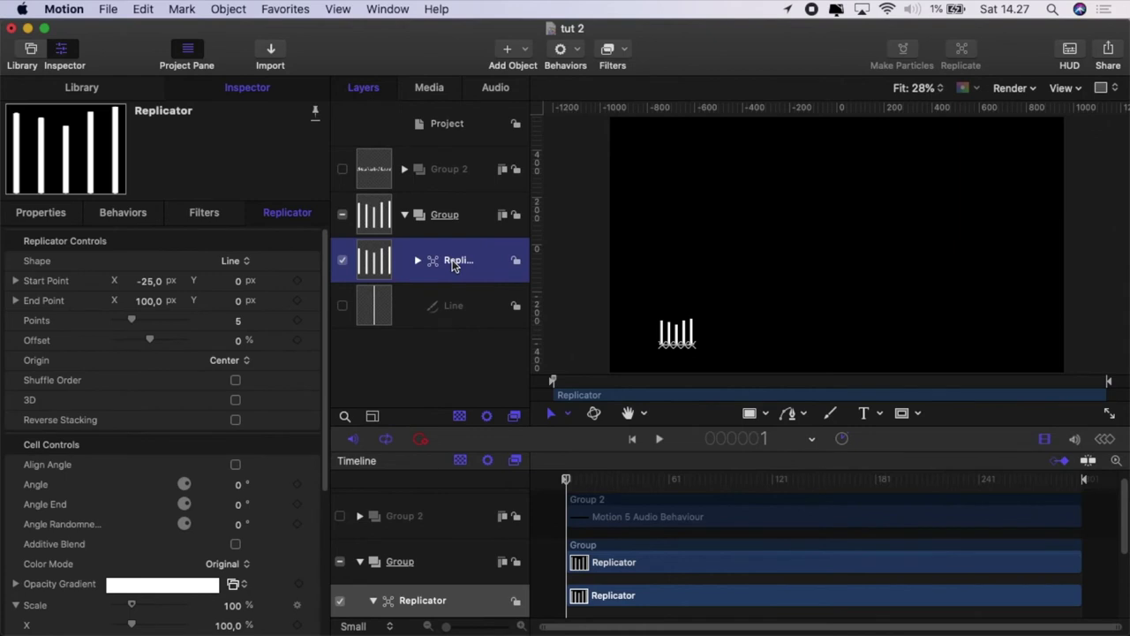
right_click(454, 263)
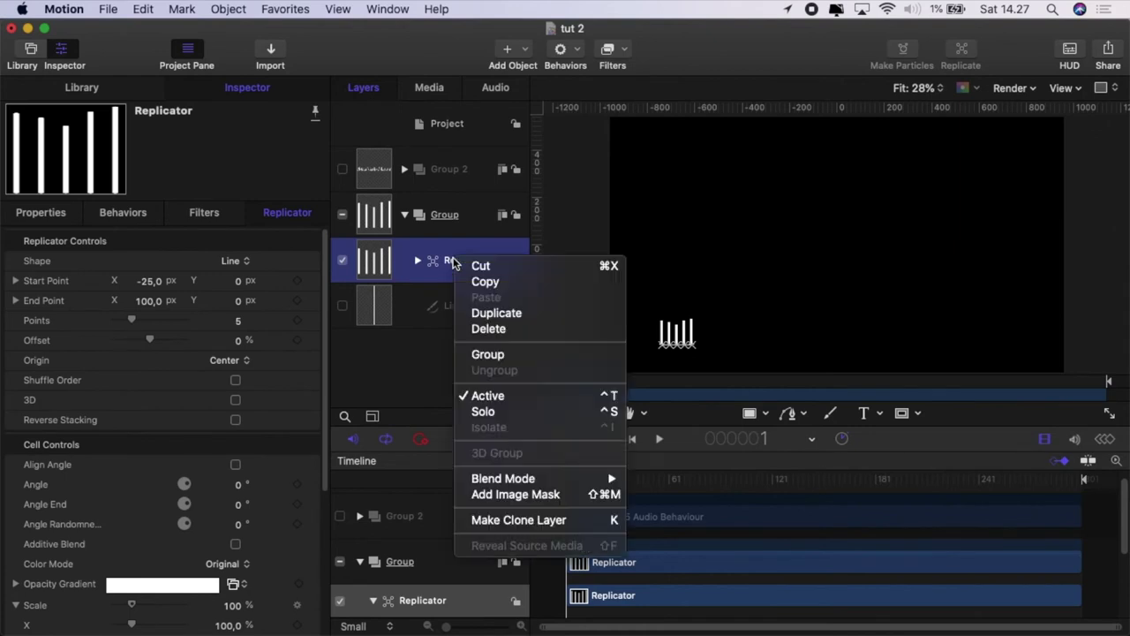
click(497, 314)
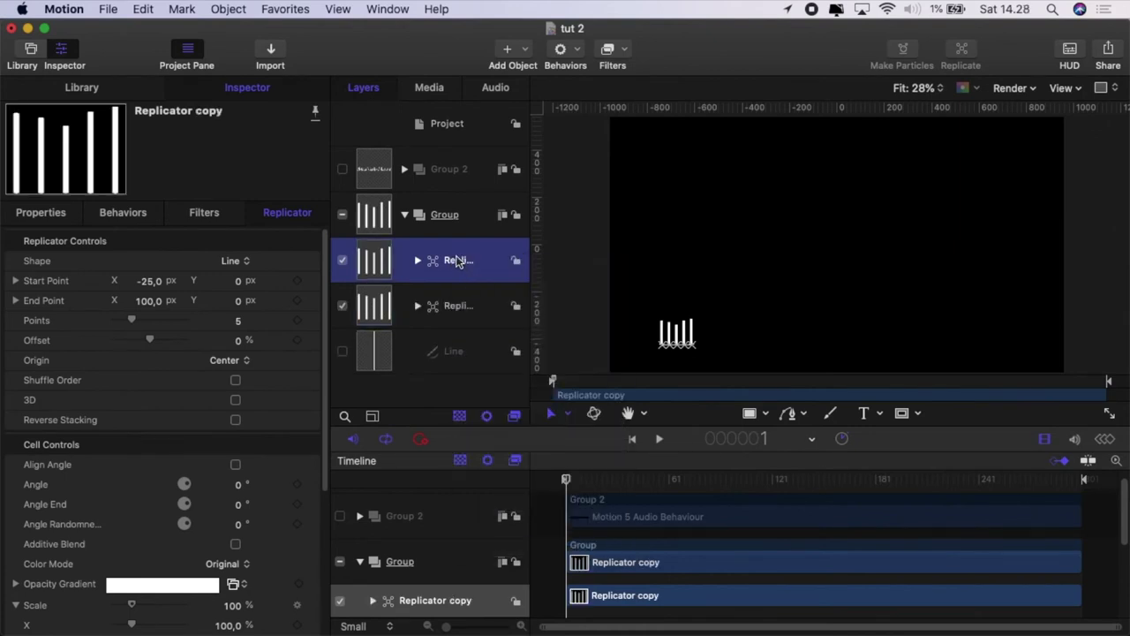
right_click(457, 262)
click(481, 310)
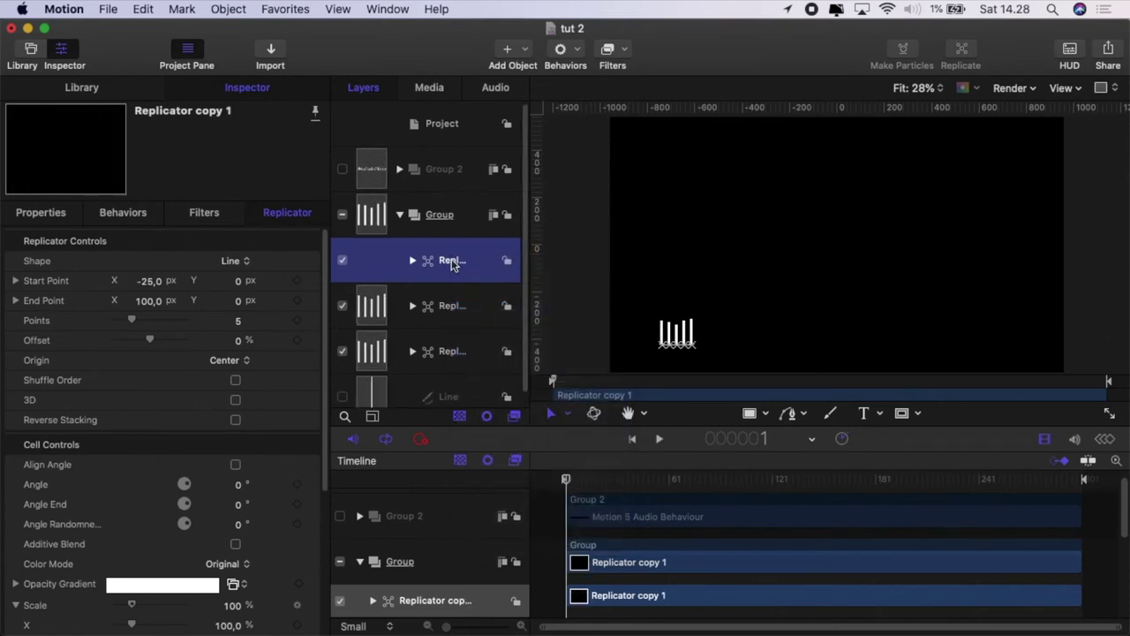
right_click(452, 262)
click(490, 313)
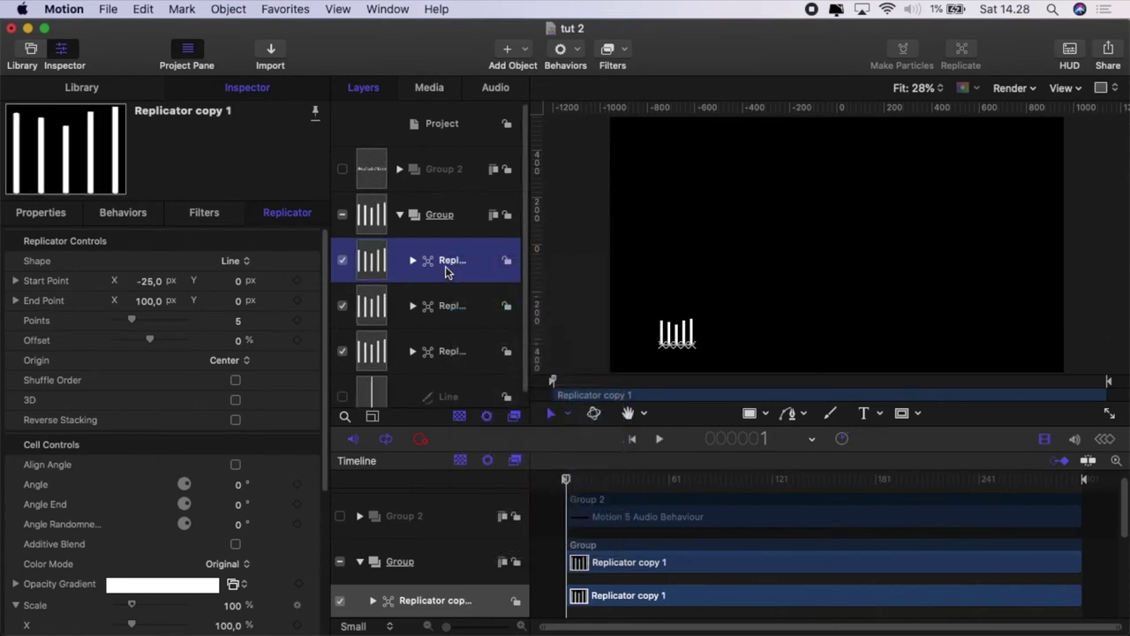
right_click(446, 264)
click(484, 316)
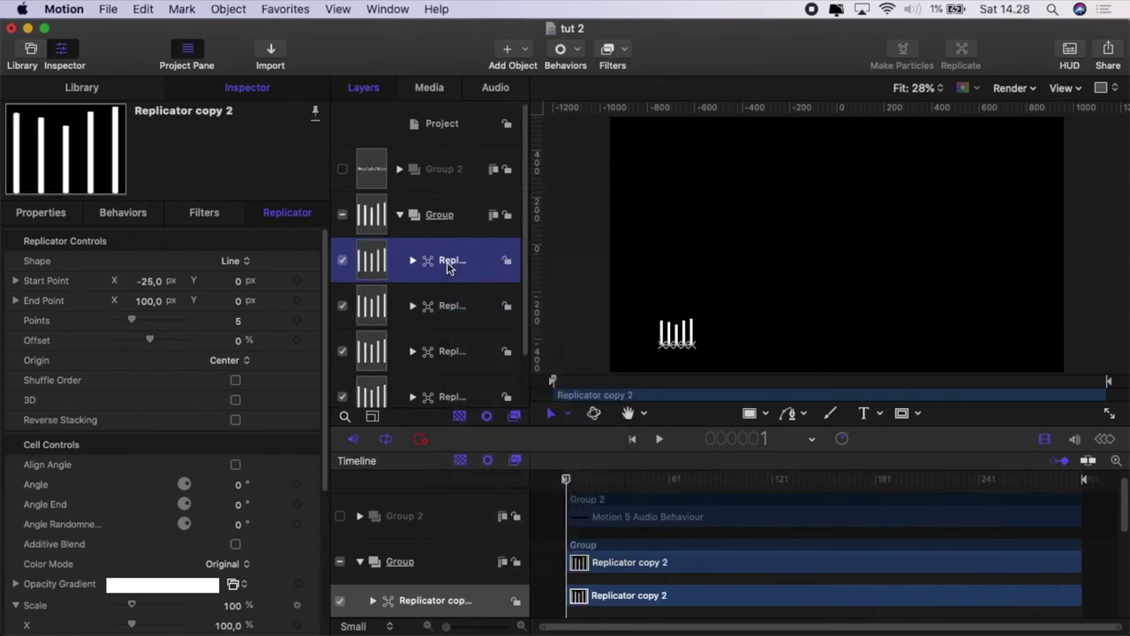
right_click(446, 259)
click(468, 317)
Keep duplicating until Replicator copy 9 exists, then select the original Replicator
right_click(450, 265)
click(481, 314)
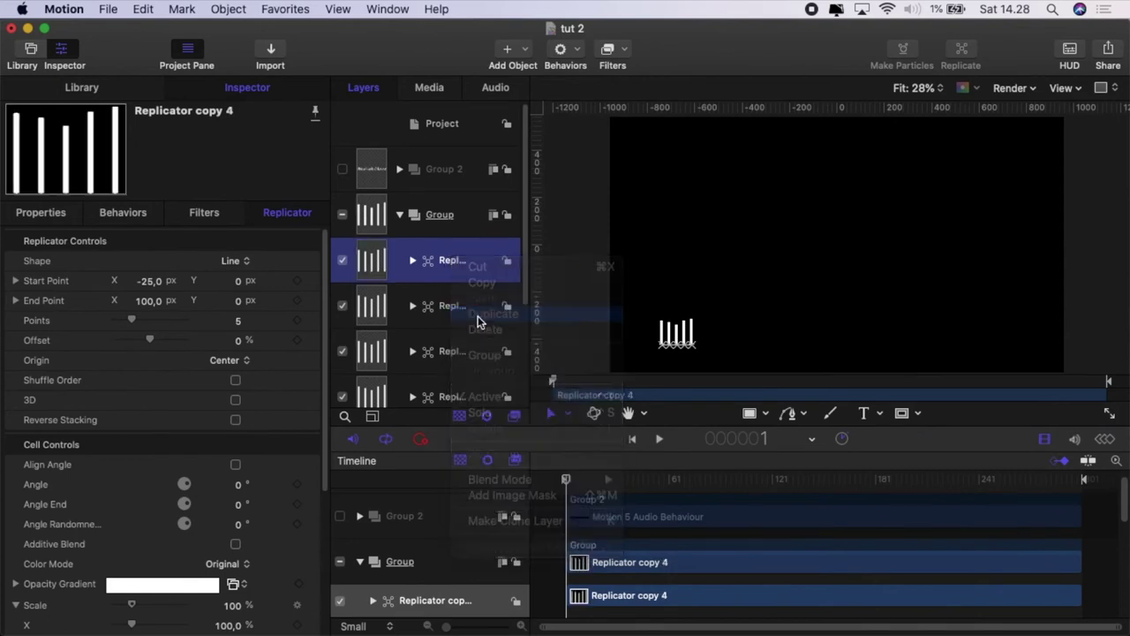
right_click(449, 265)
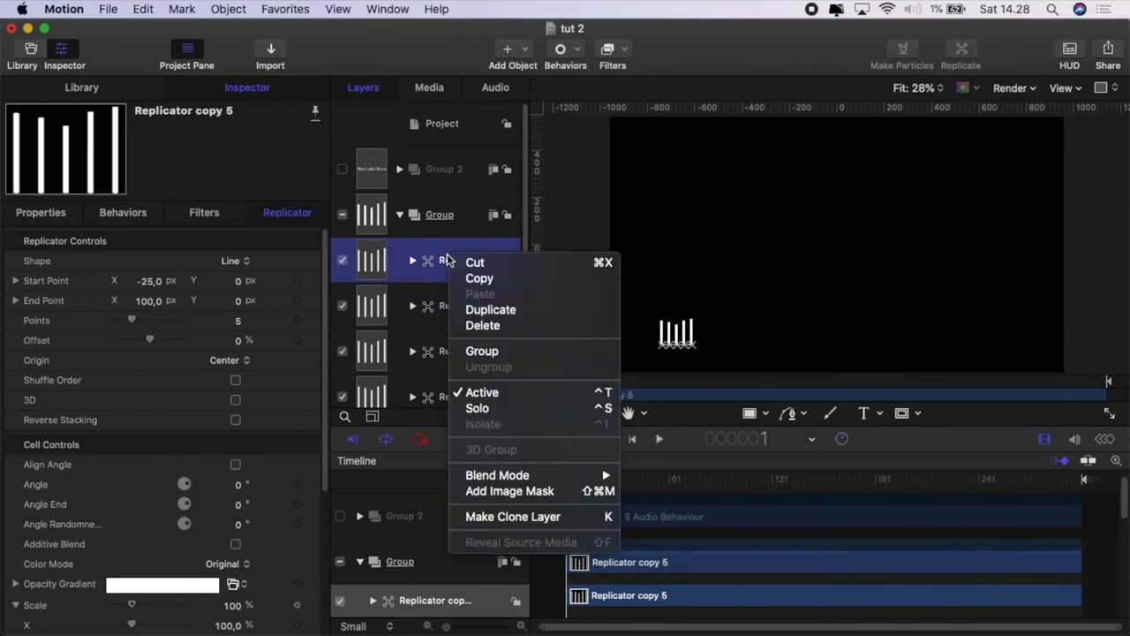
click(477, 309)
right_click(457, 263)
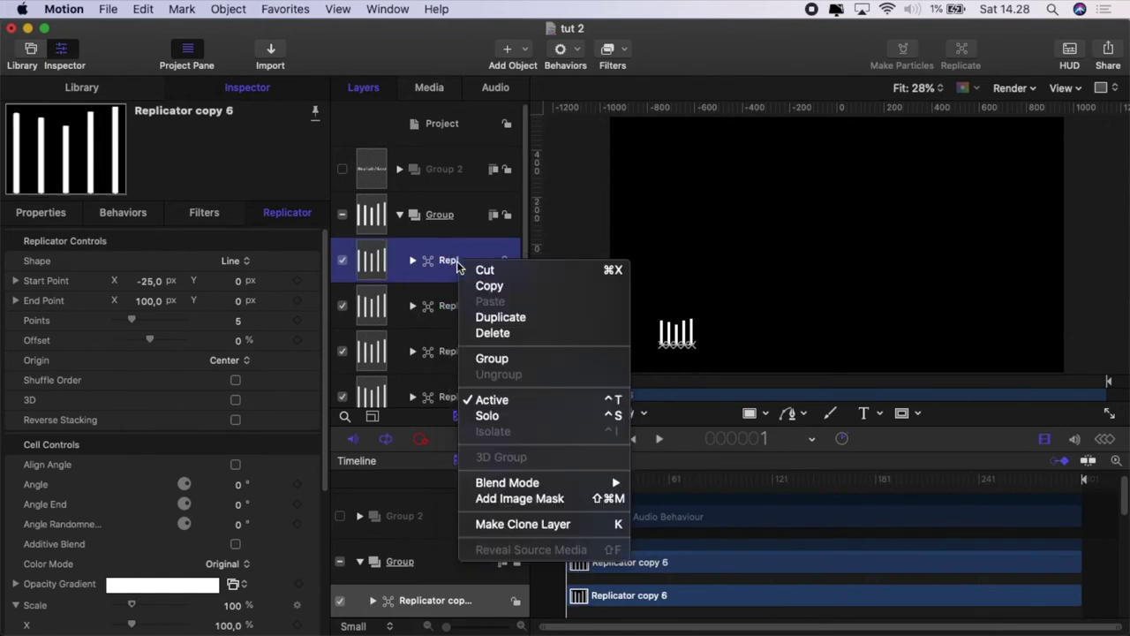
click(481, 317)
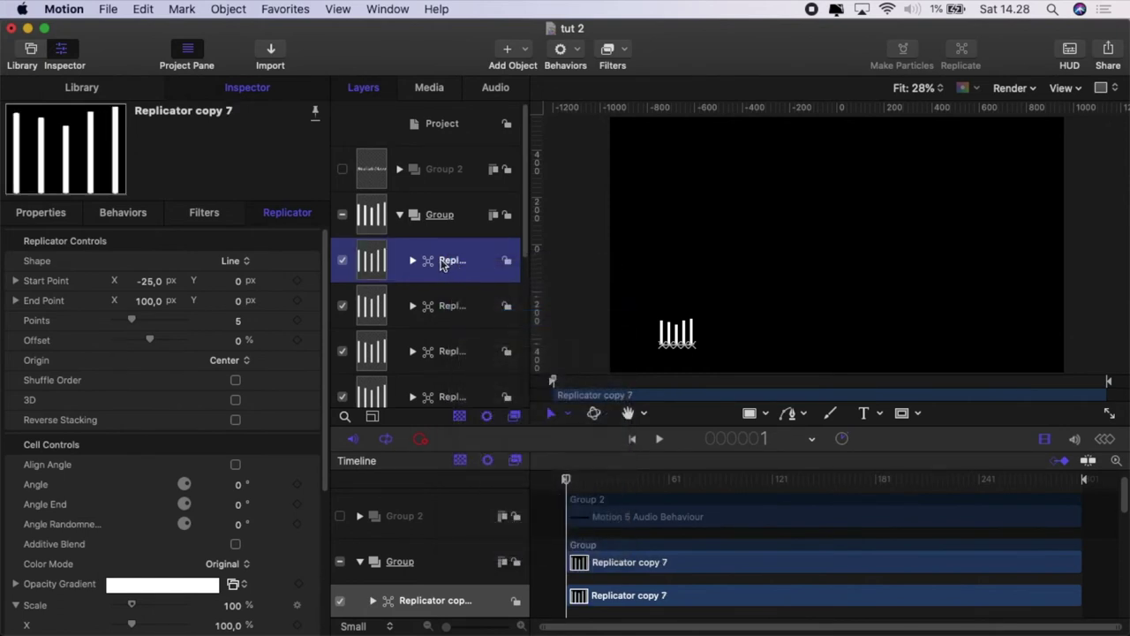
right_click(444, 260)
click(475, 312)
right_click(452, 263)
click(488, 314)
double_click(452, 263)
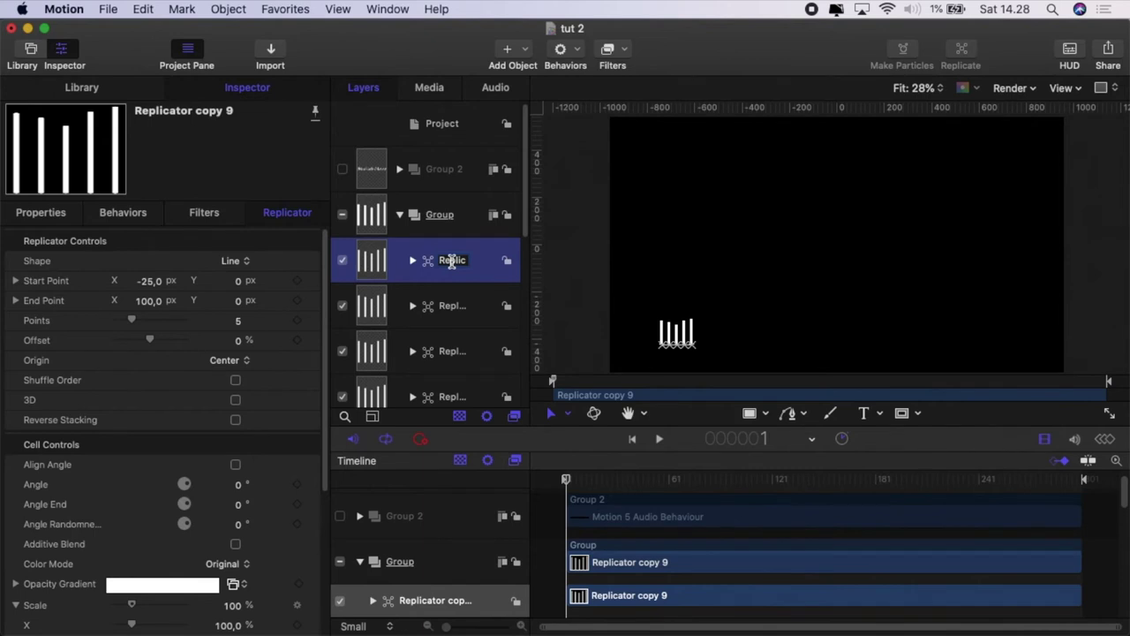
scroll(459, 304, down, 5)
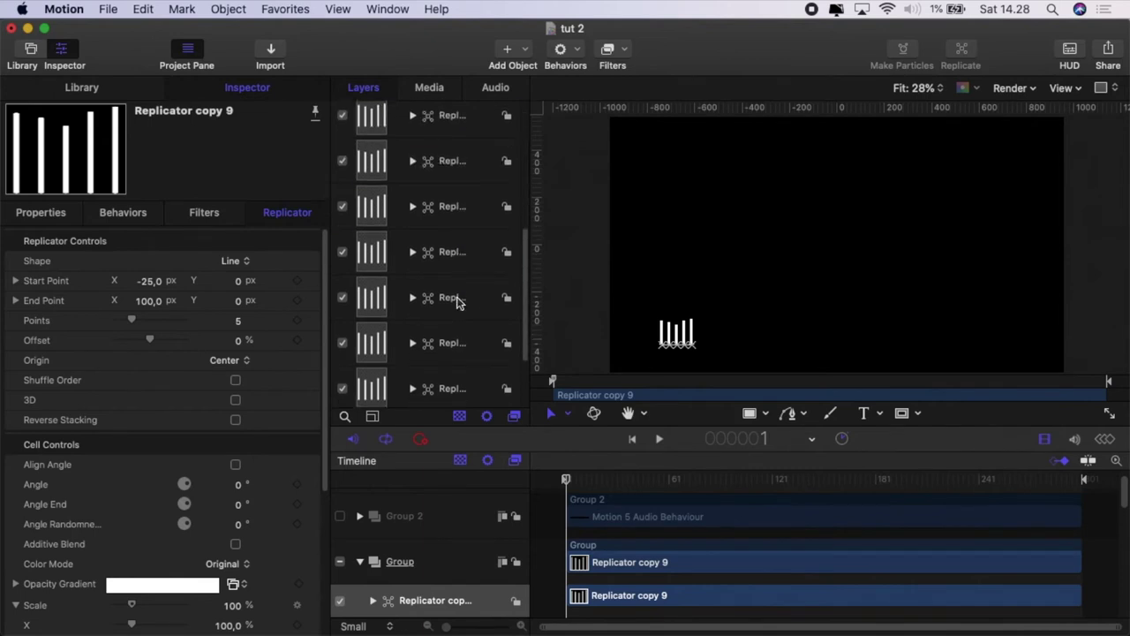
click(435, 341)
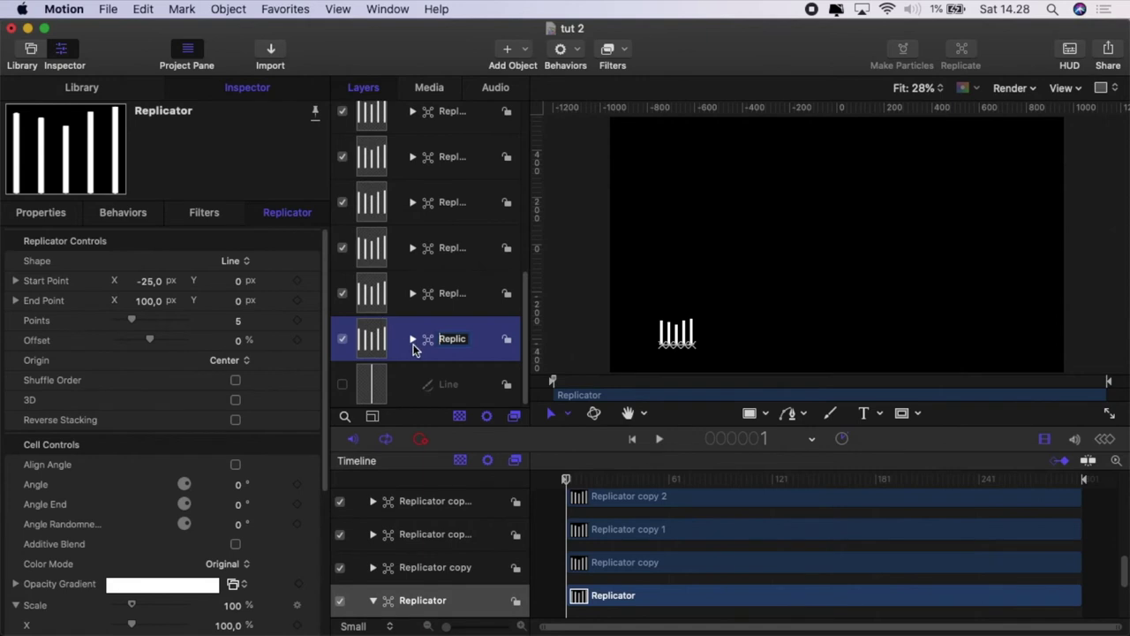
Position the original Replicator at X -750, Y -175
click(61, 219)
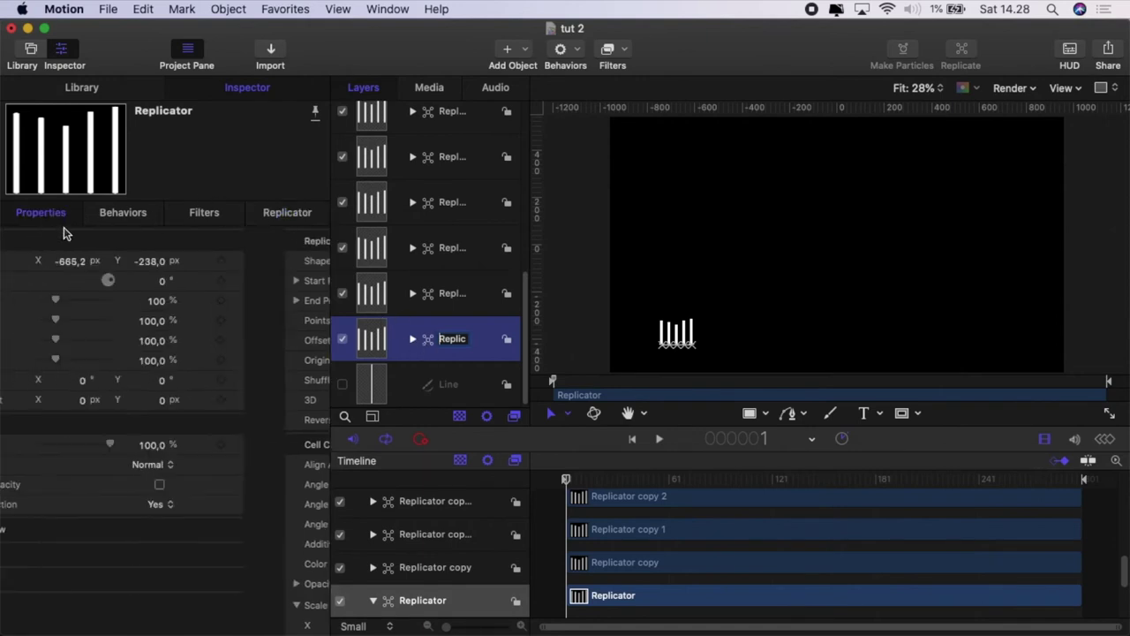
click(146, 261)
text(-750)
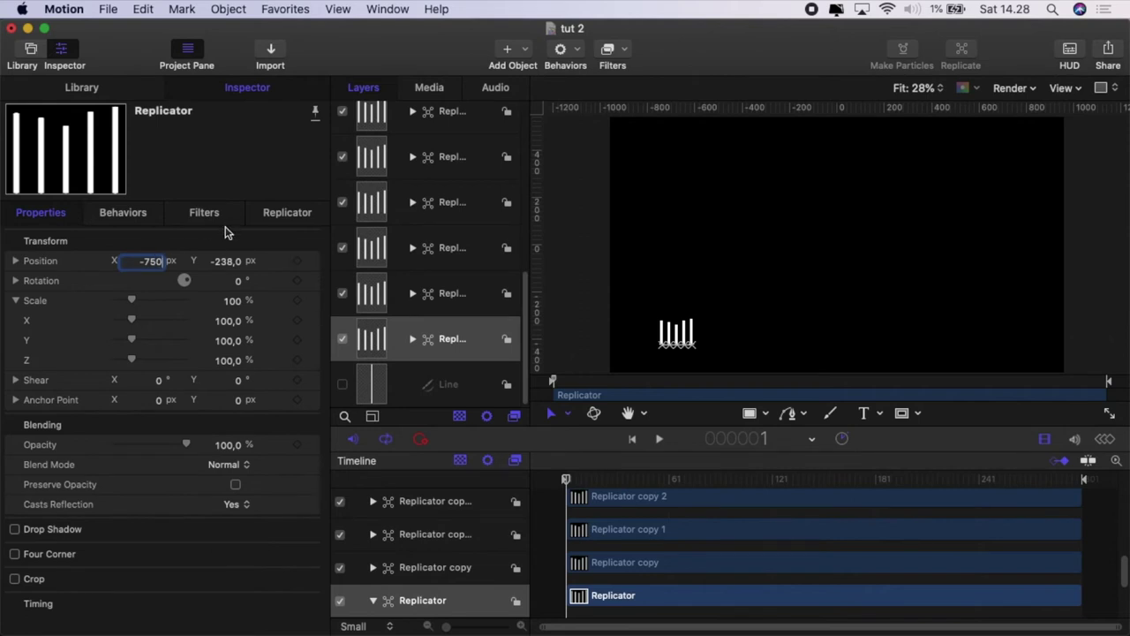
click(228, 261)
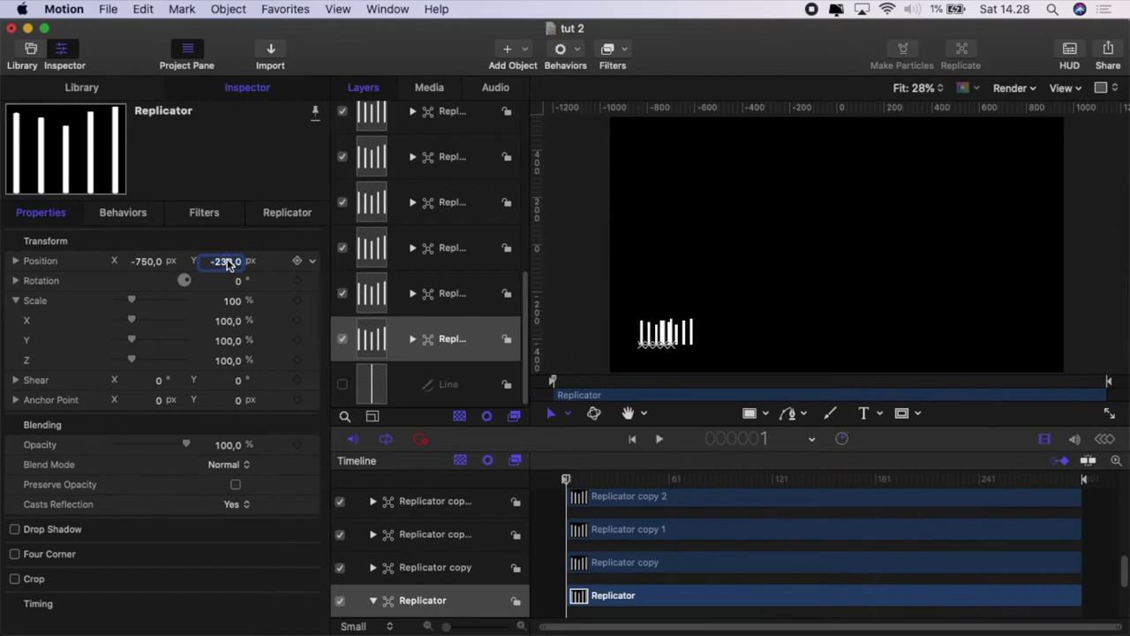
text(-175)
key(Return)
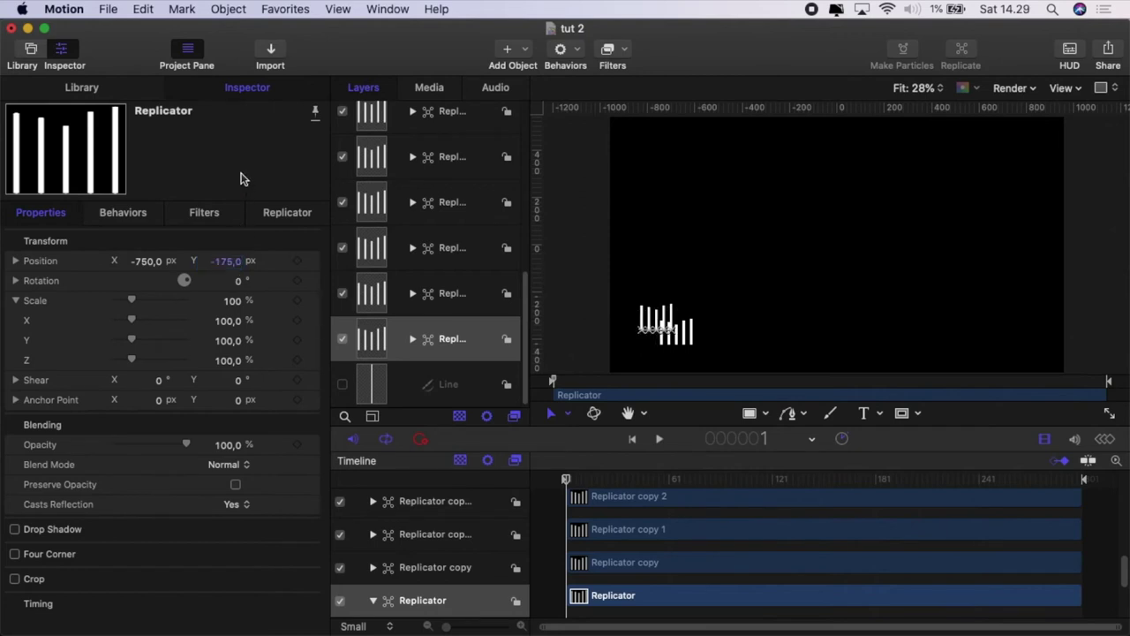
click(222, 265)
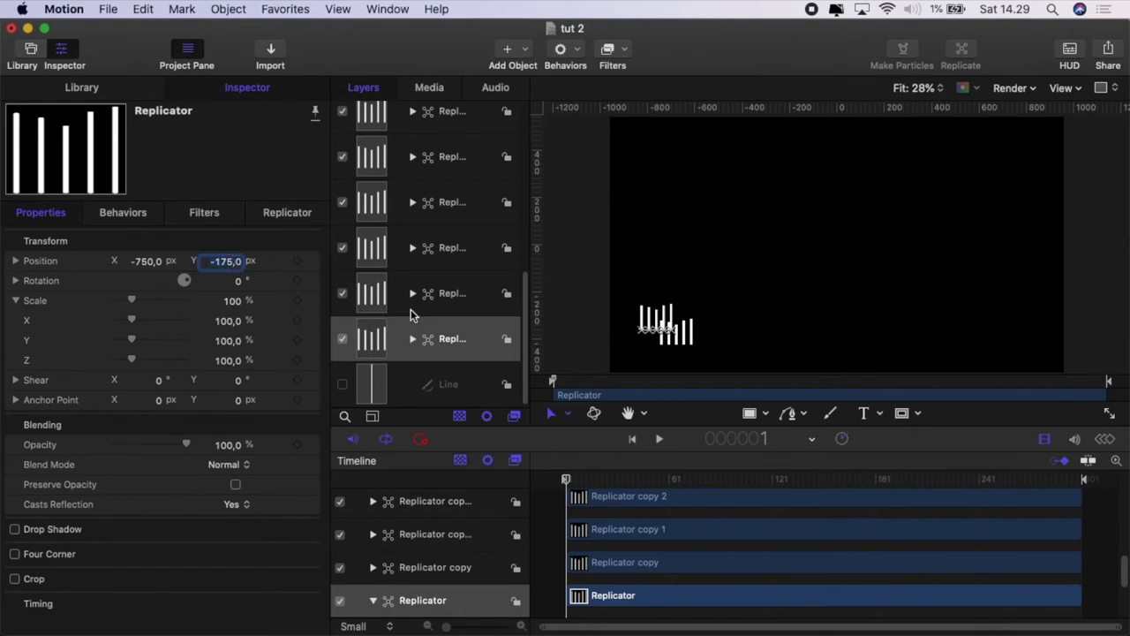
scroll(441, 303, up, 5)
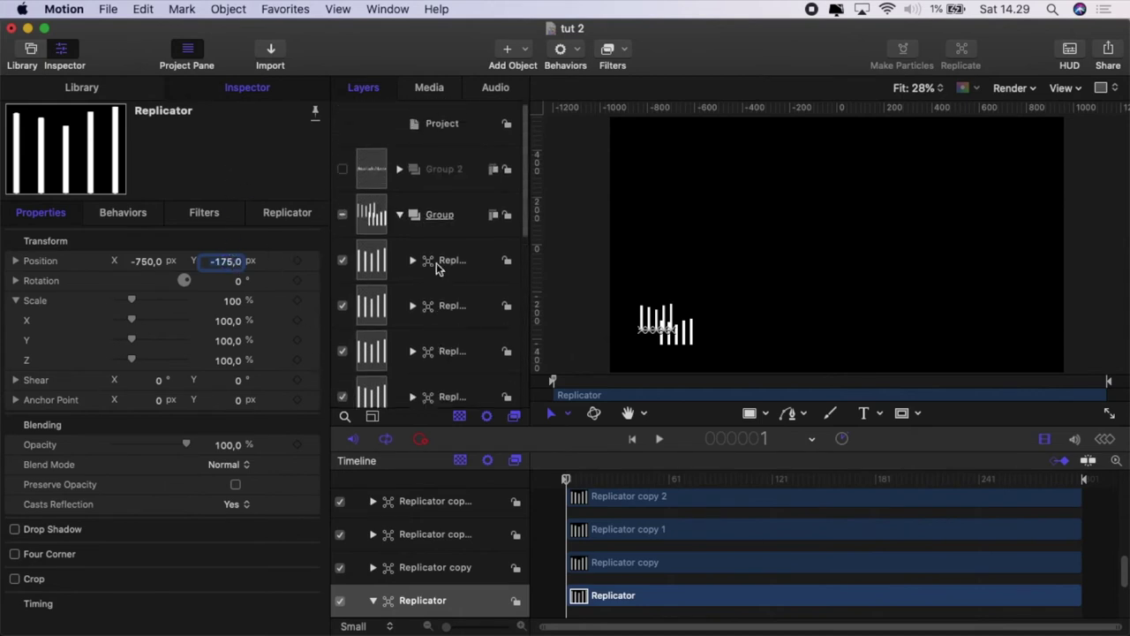
Position Replicator copy 9 at X 750, Y -175
click(452, 263)
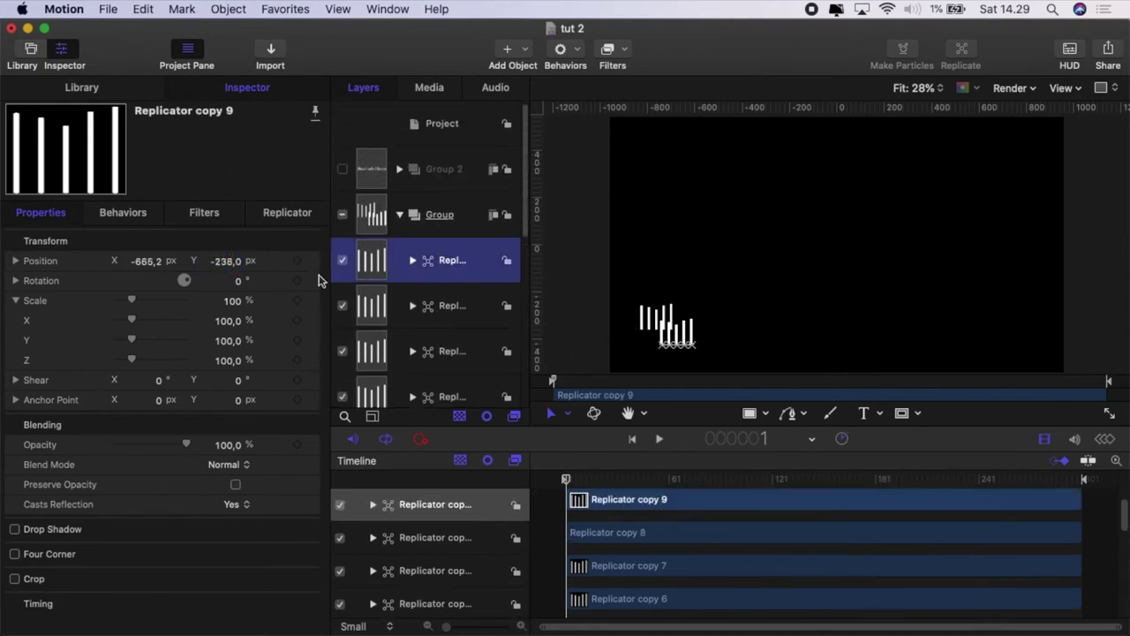
click(146, 263)
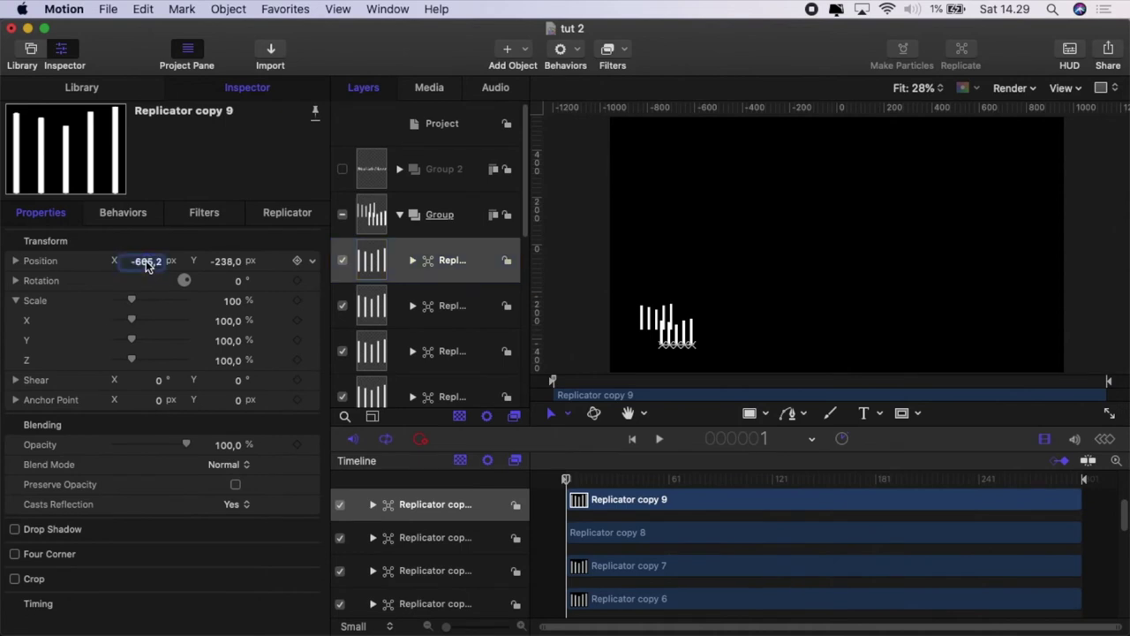
text(750)
key(Tab)
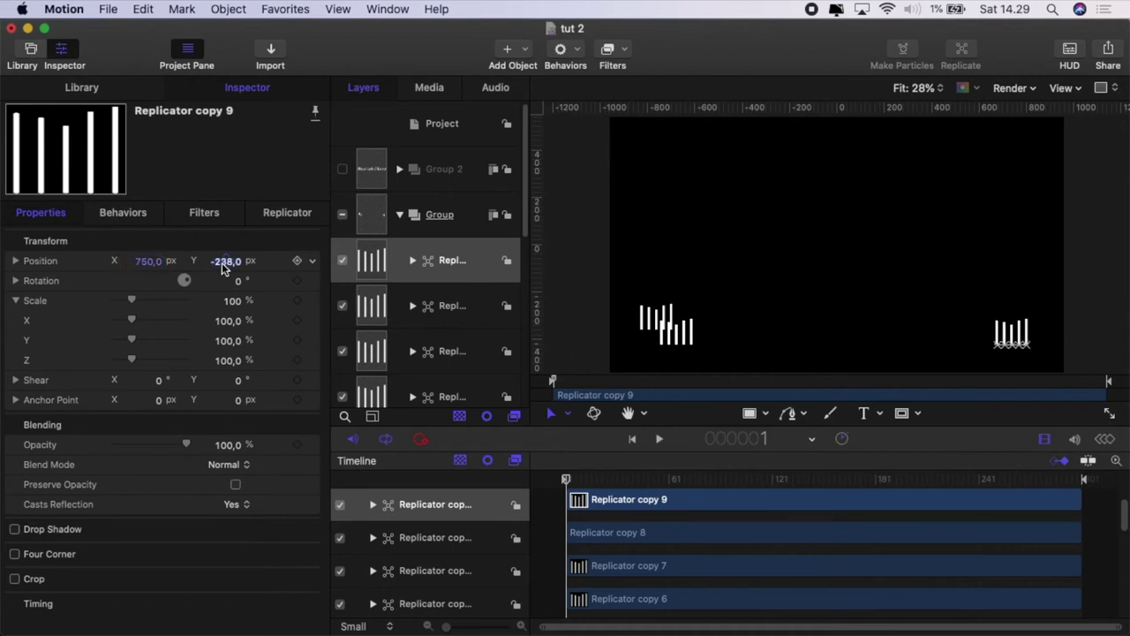
text(-17)
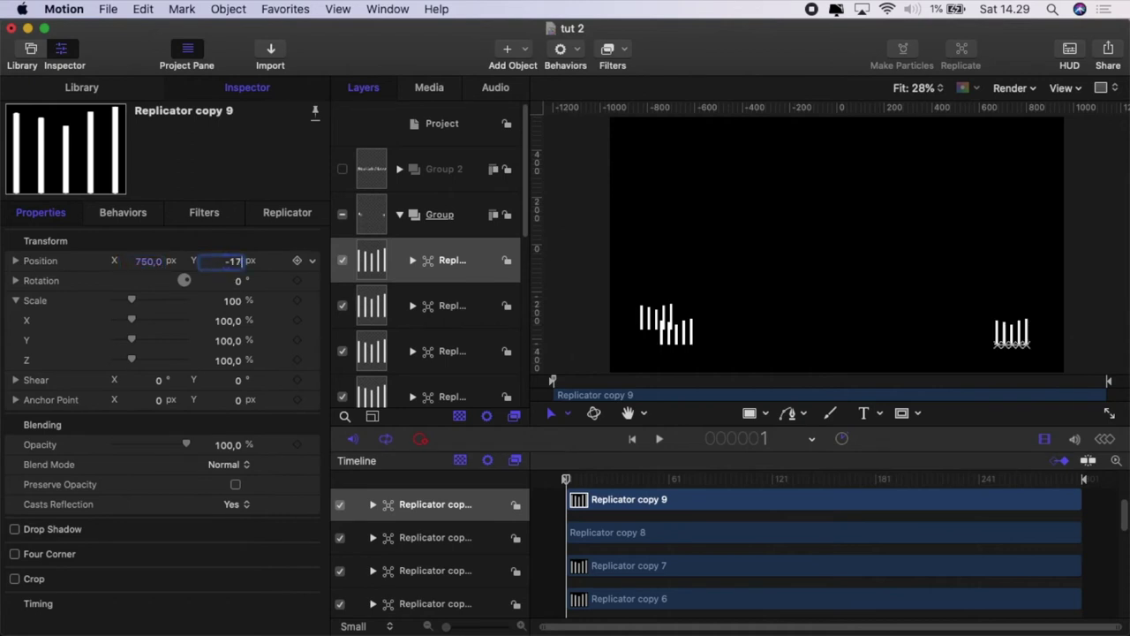
text(5)
key(Return)
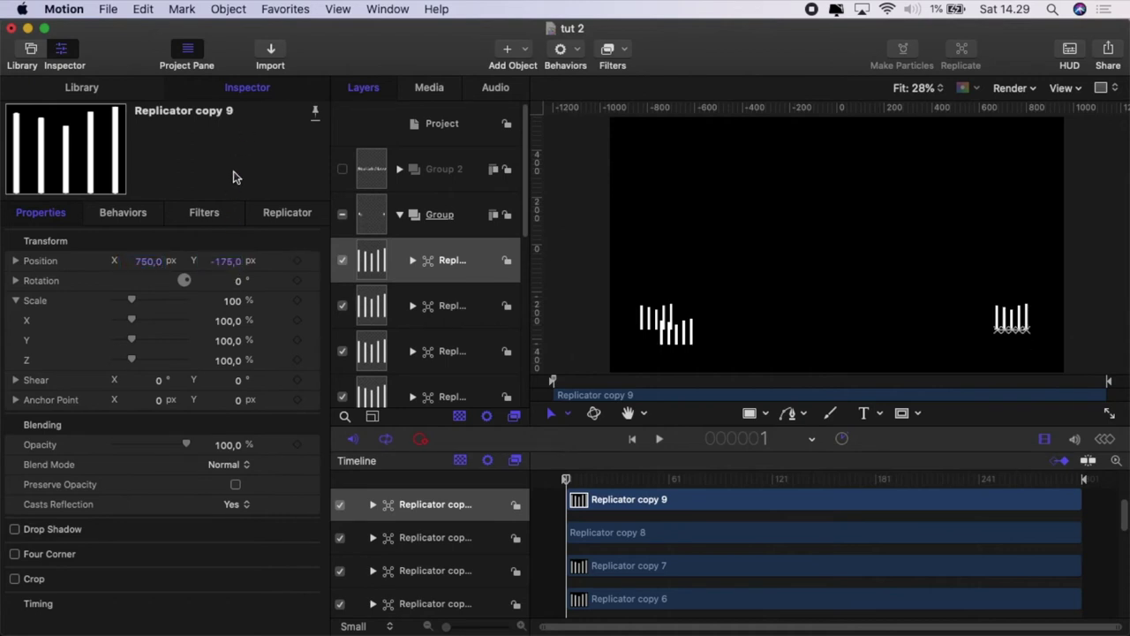
scroll(465, 291, down, 5)
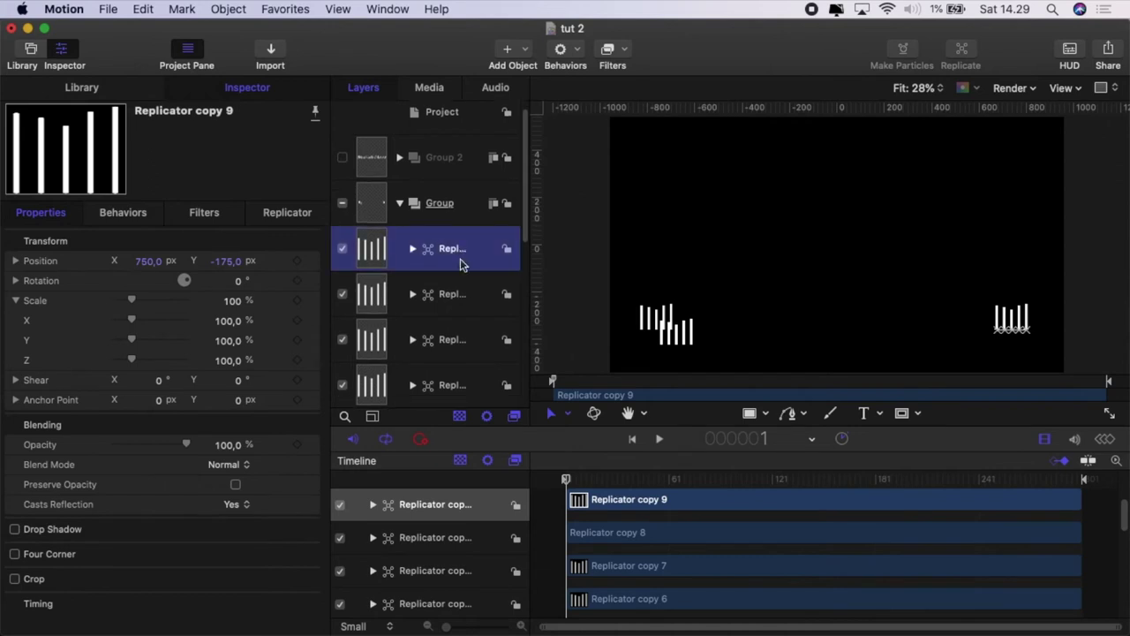
Select all replicators, distribute their horizontal centres, align their bottom edges, then deselect
shift+click(450, 348)
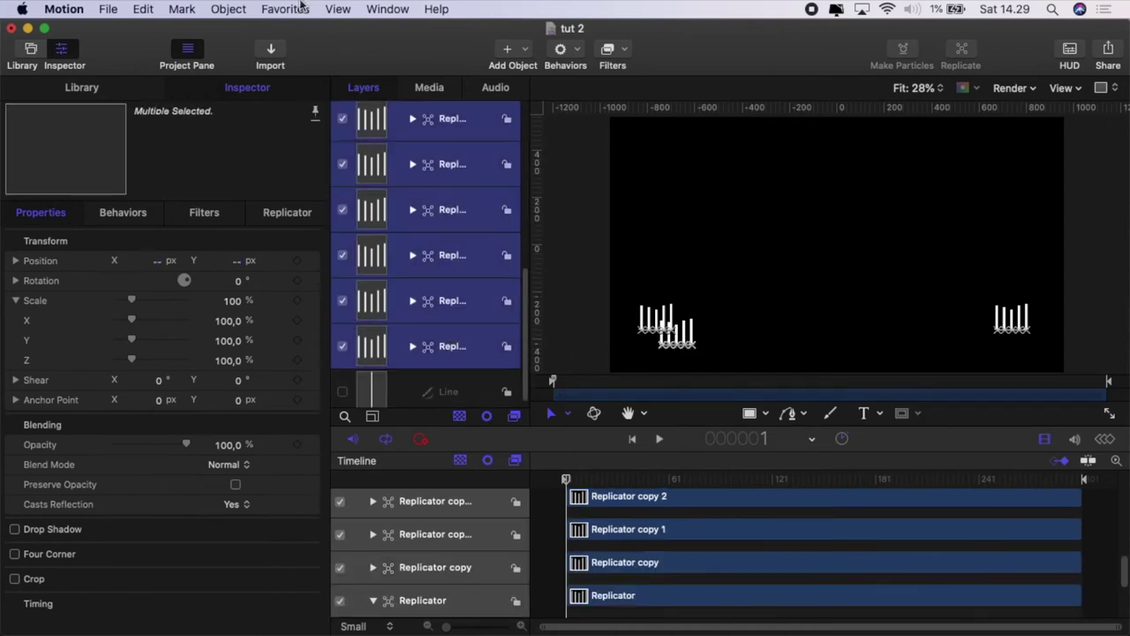
click(227, 11)
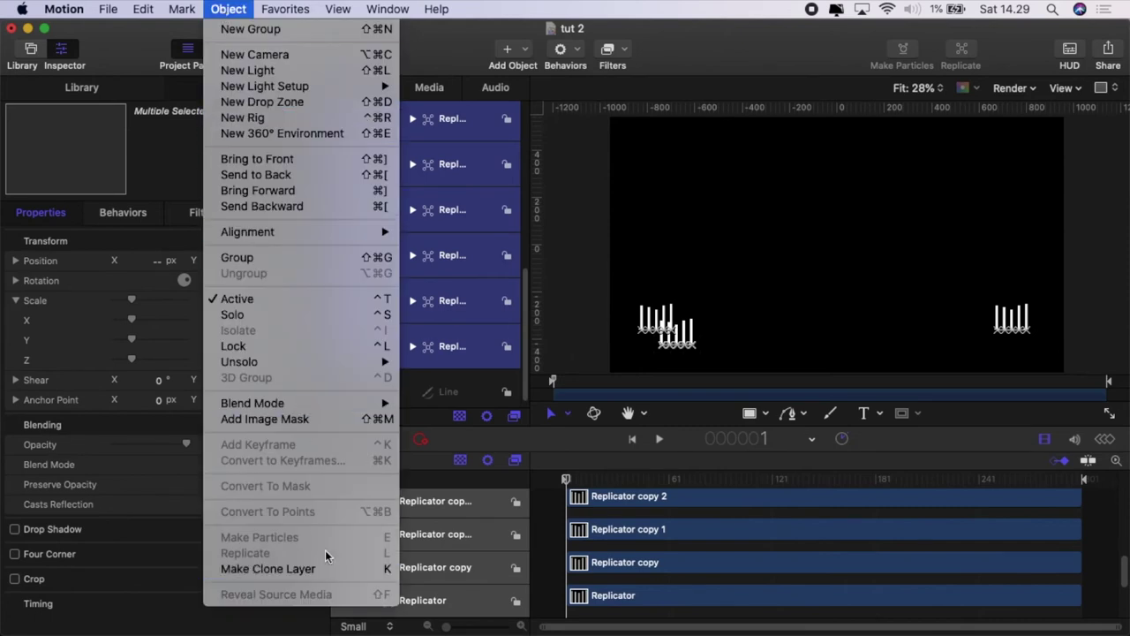
mouse_move(295, 230)
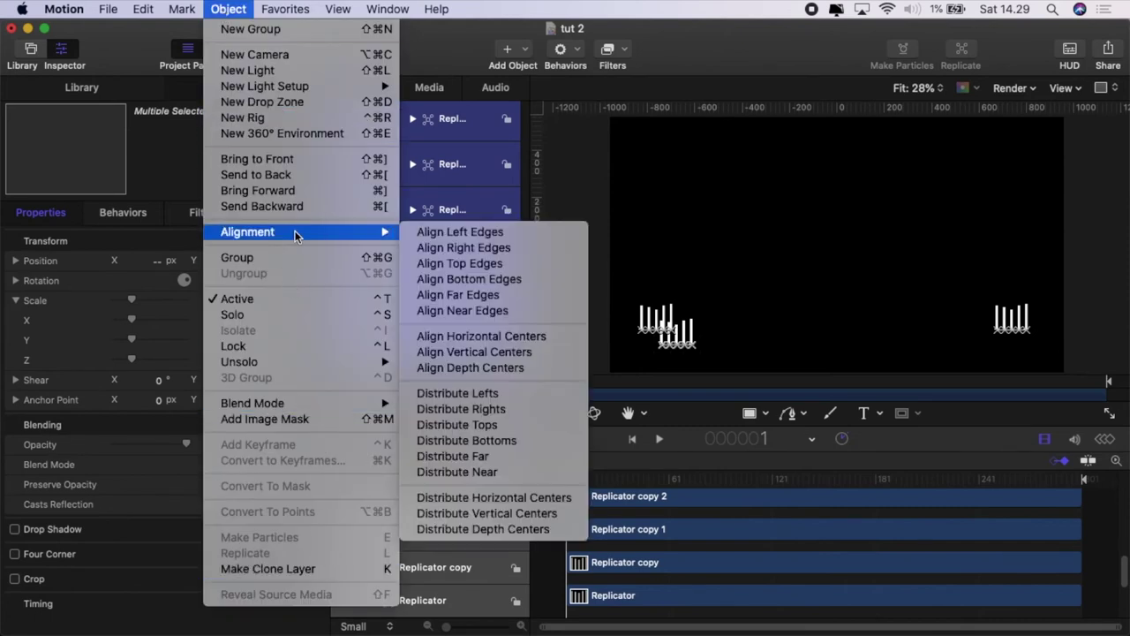
click(500, 498)
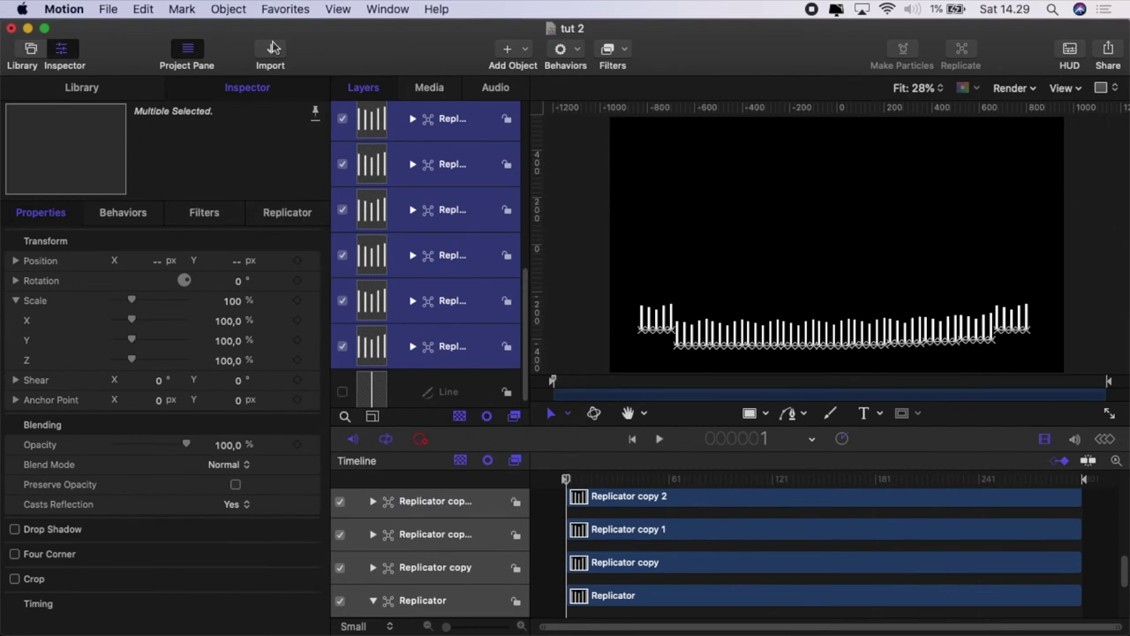
click(237, 11)
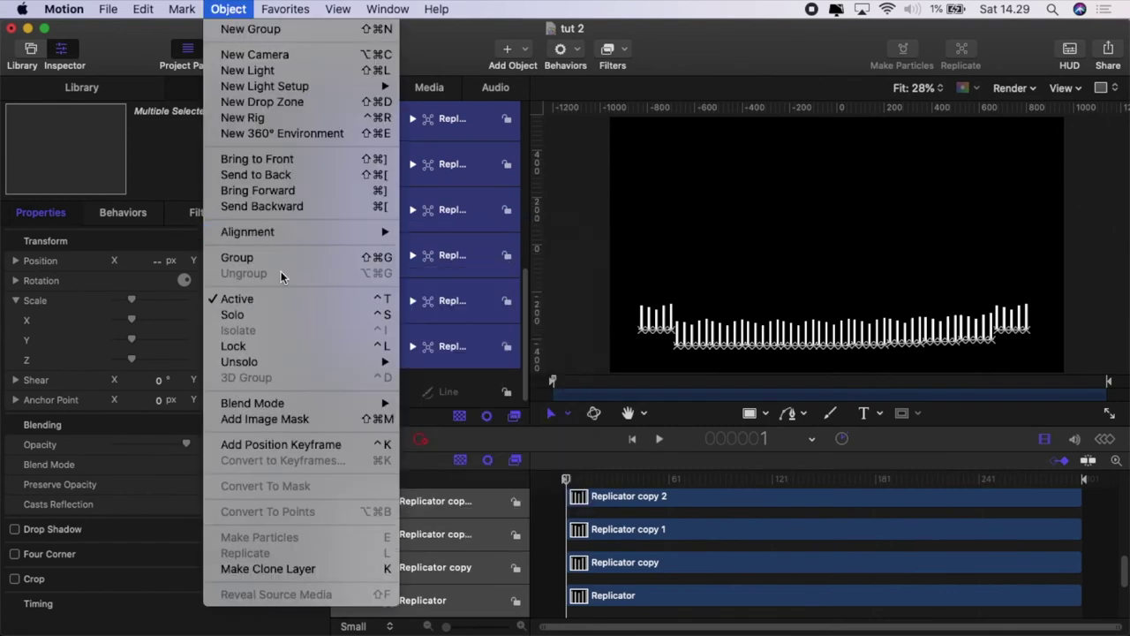
click(461, 280)
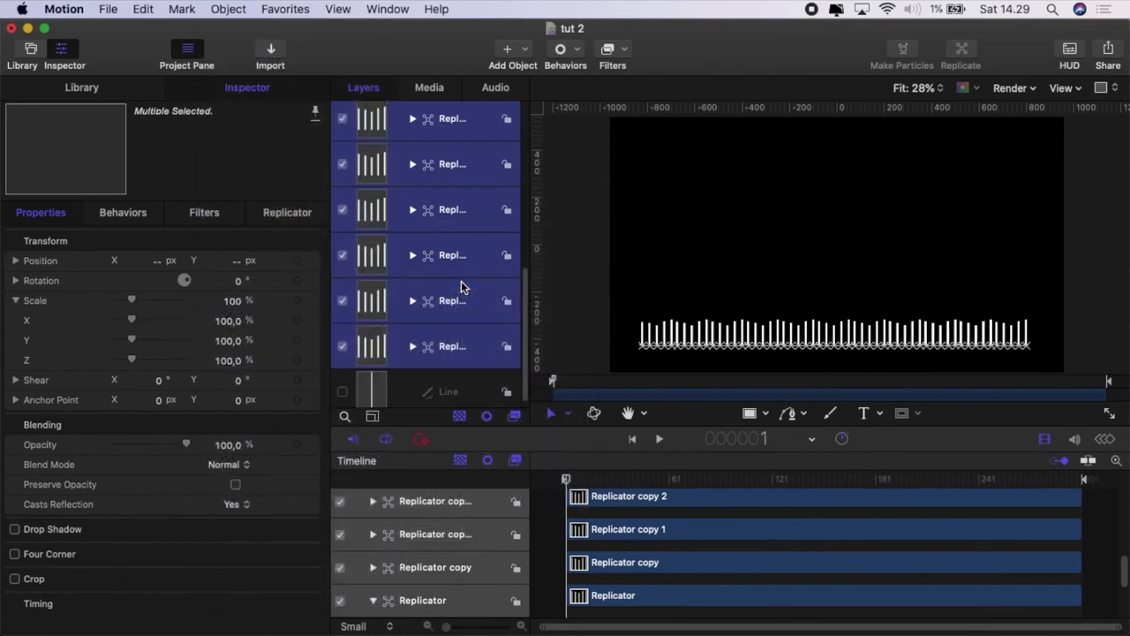
click(544, 534)
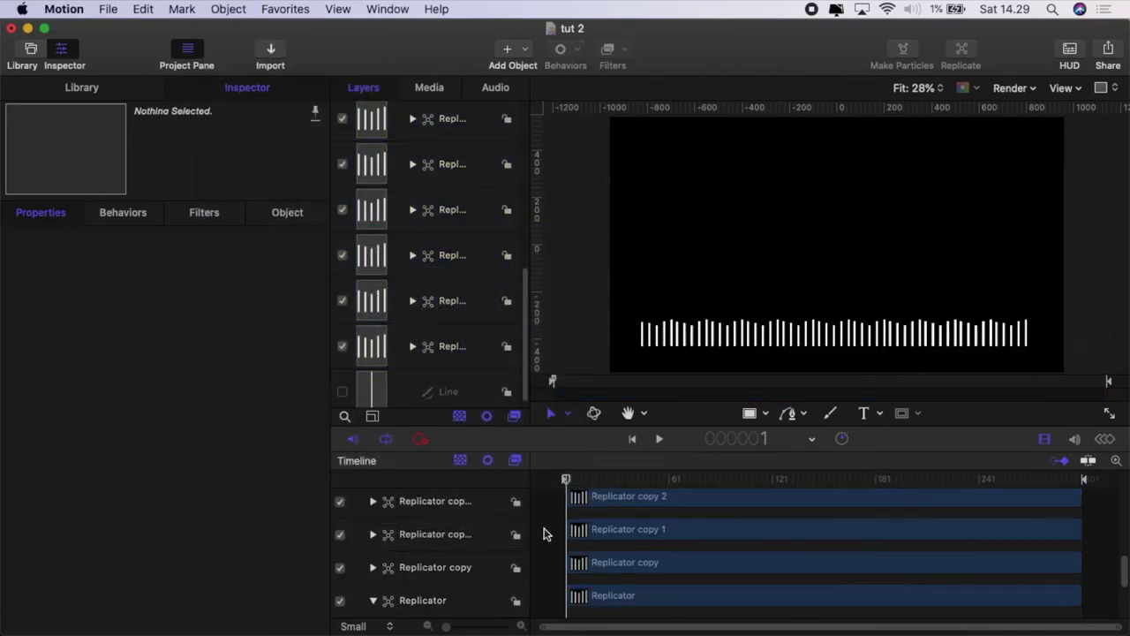
Select the Group holding all the bars and drag it slightly higher in frame
scroll(468, 184, up, 5)
click(446, 173)
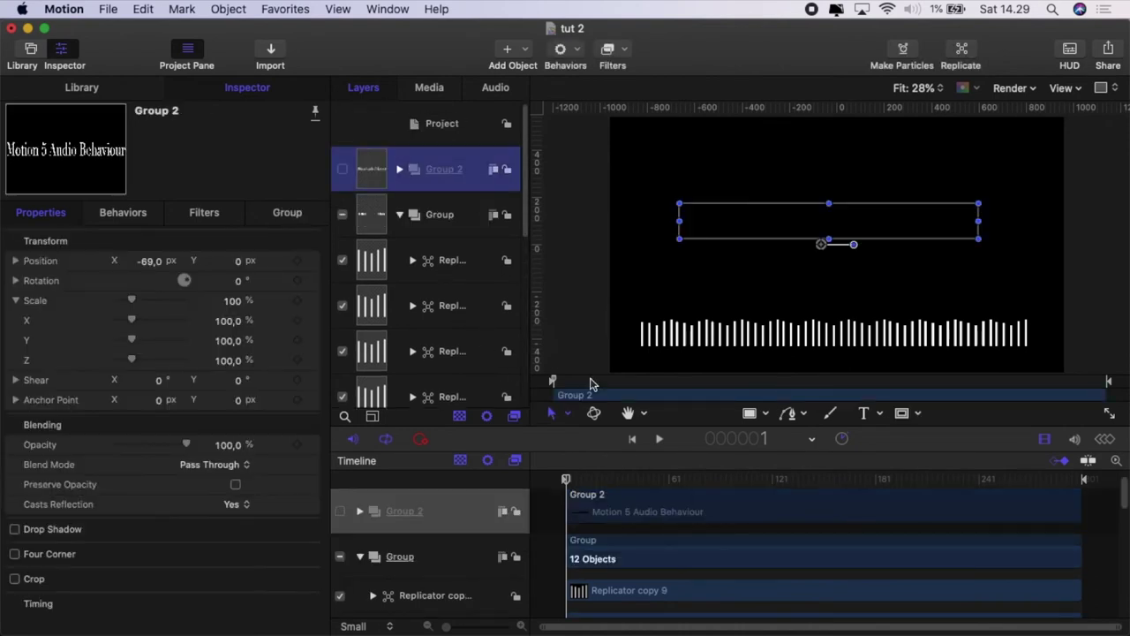
click(433, 212)
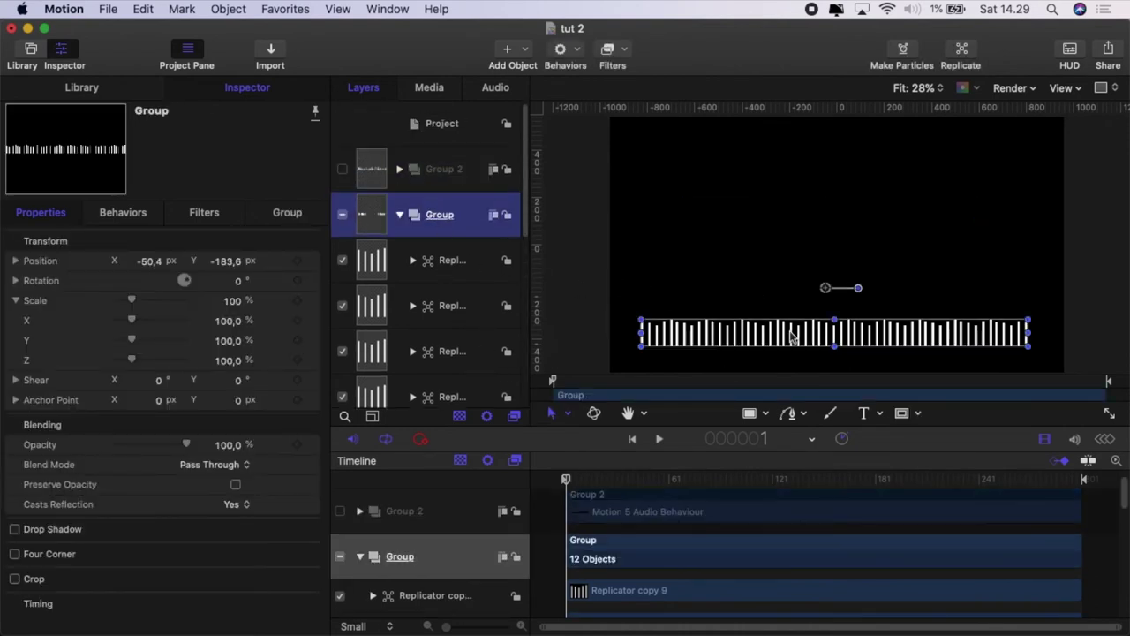
drag(835, 338, 832, 320)
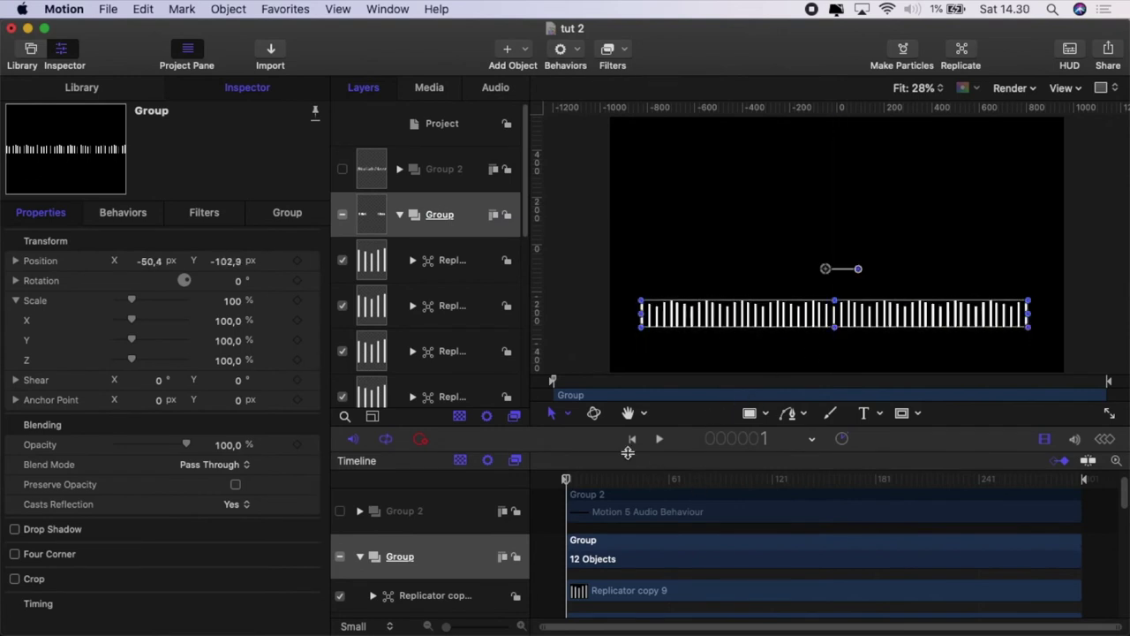
Play back the audio-driven bars, stop, and return to the first frame
click(657, 442)
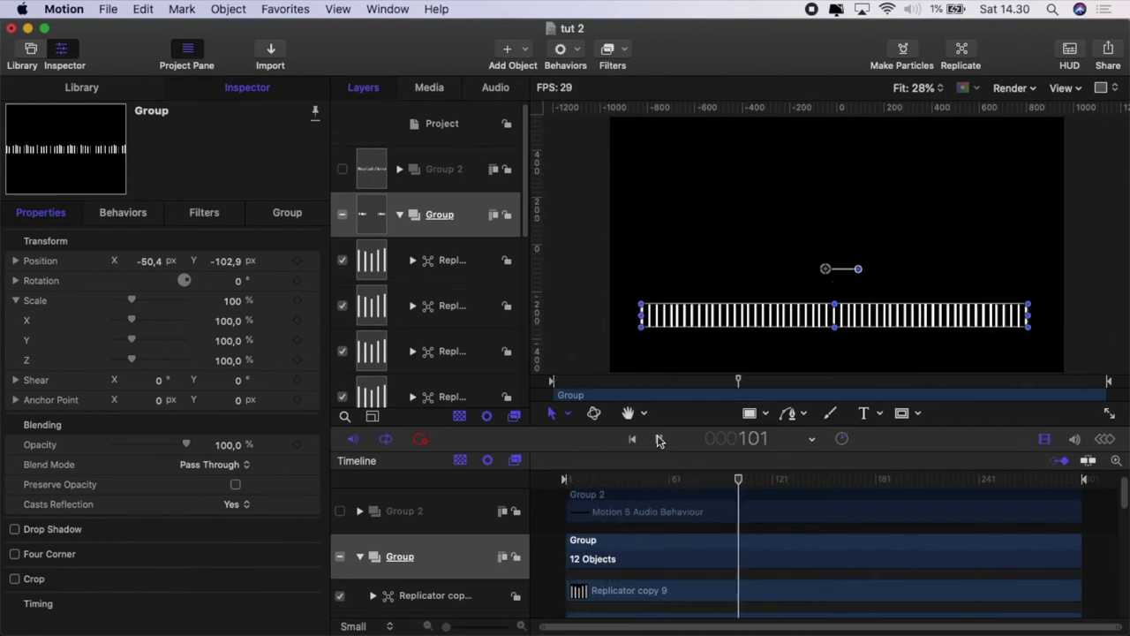
click(657, 439)
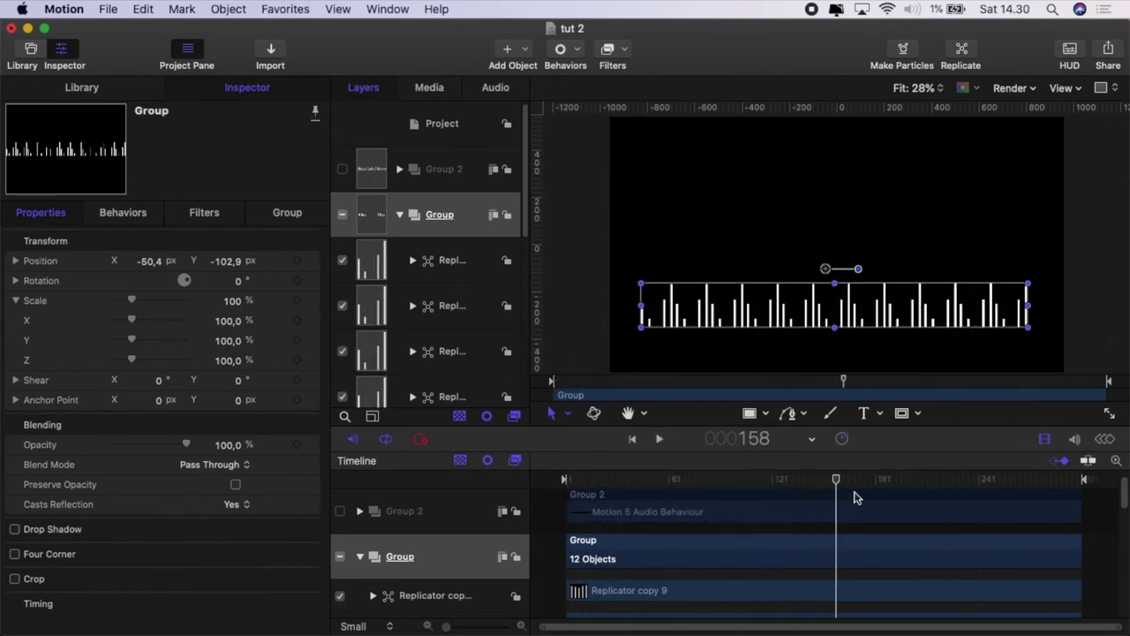
key(Home)
scroll(474, 323, down, 5)
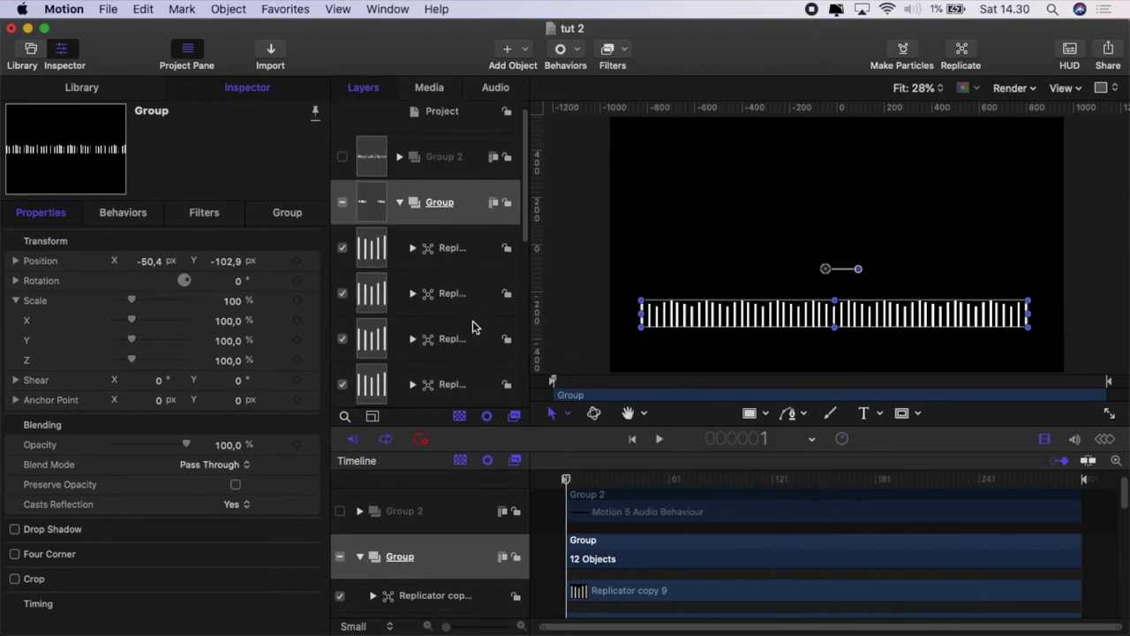
scroll(468, 325, up, 5)
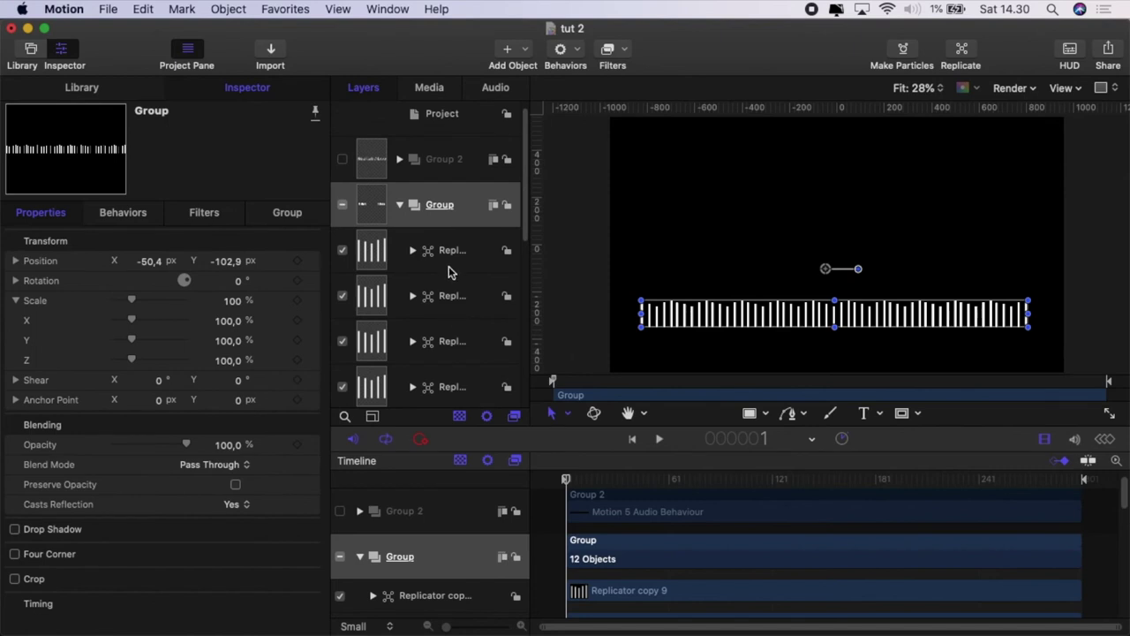
Select Replicator copy 9 and its Line copy 9 cell in the layer list
click(449, 252)
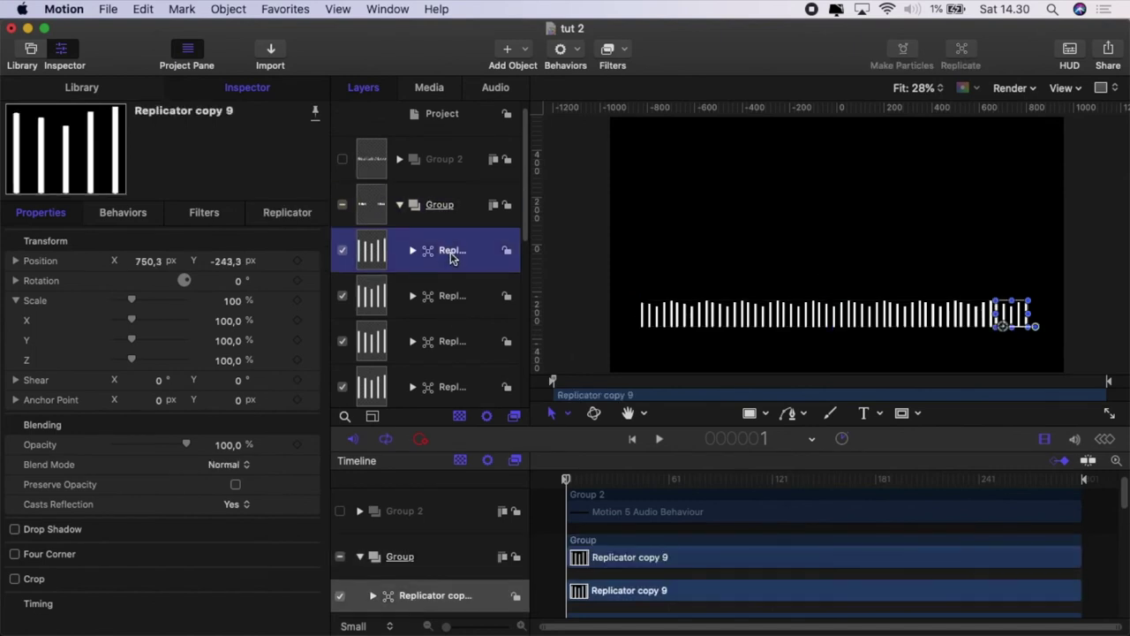
click(270, 214)
scroll(197, 415, down, 5)
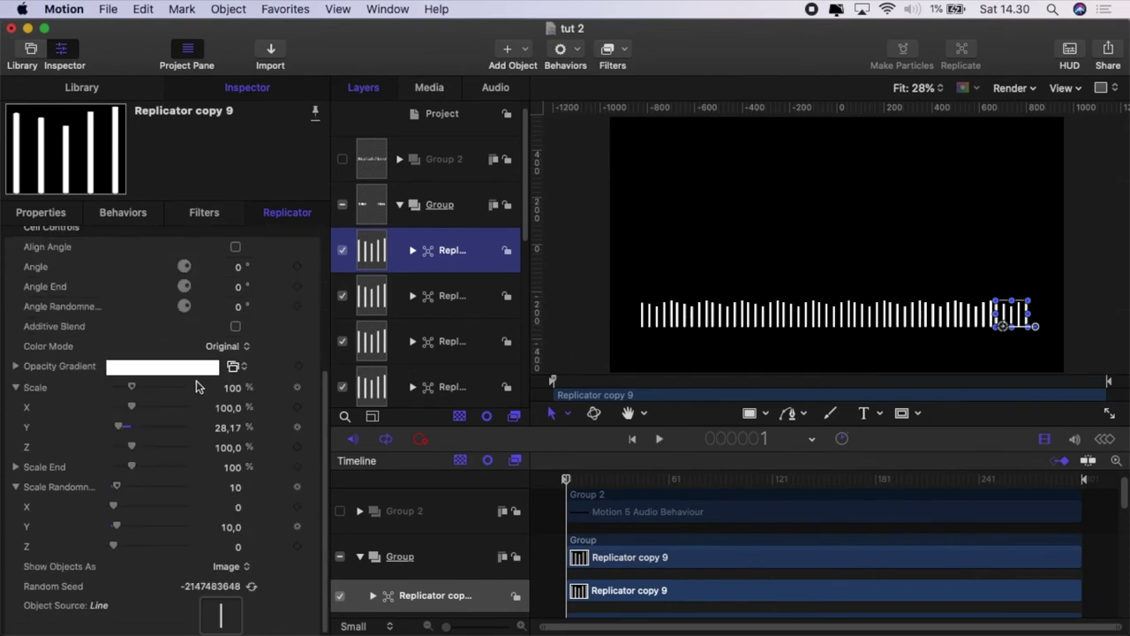
scroll(197, 387, up, 4)
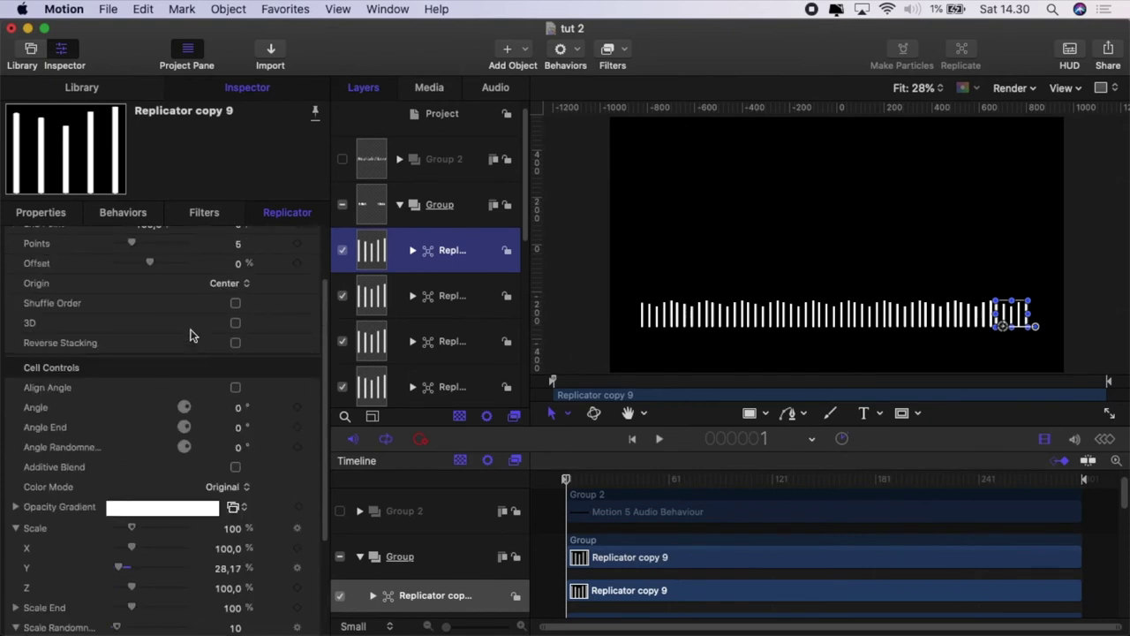
click(412, 251)
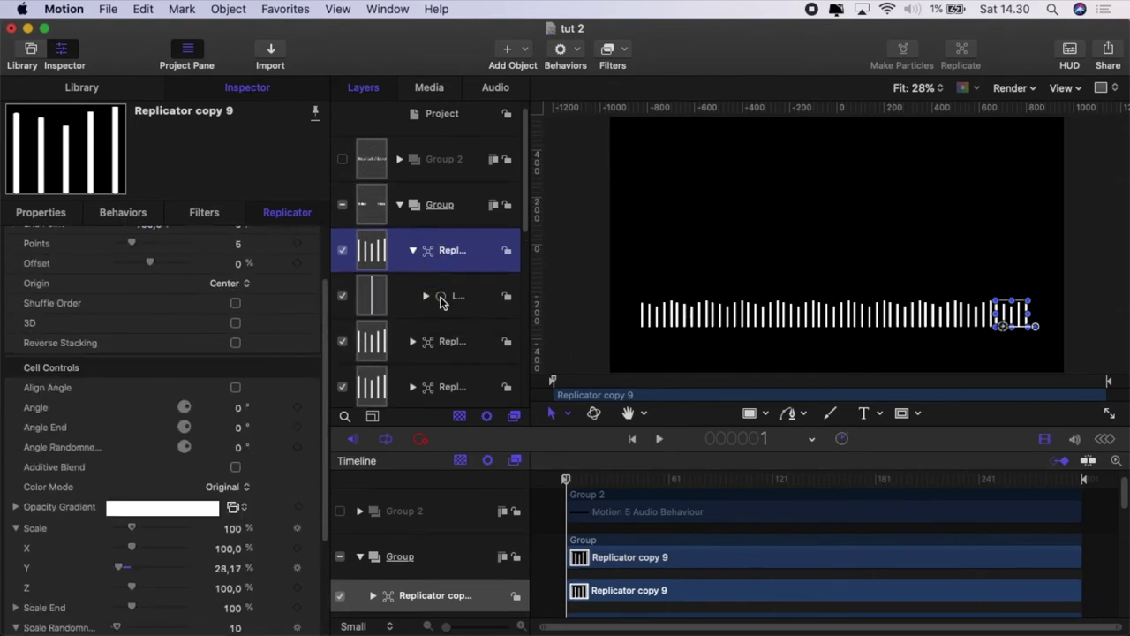
click(442, 301)
scroll(196, 344, down, 1)
scroll(219, 364, up, 1)
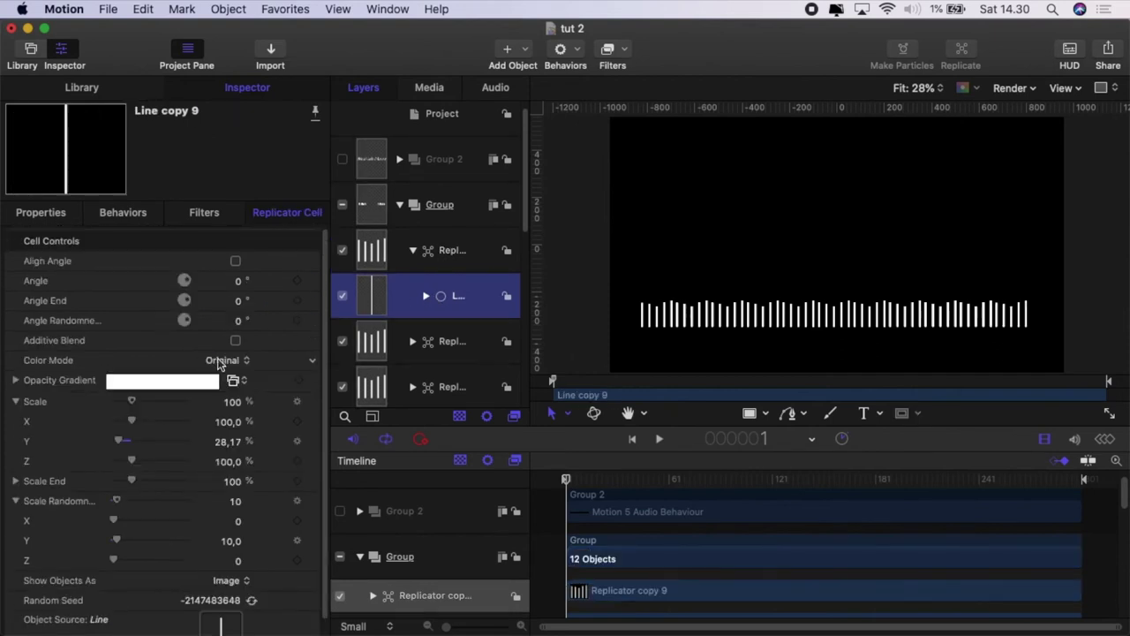
Widen Line copy 9's audio graph range to all frequencies up to 22050 Hz
key(F2)
scroll(211, 466, down, 5)
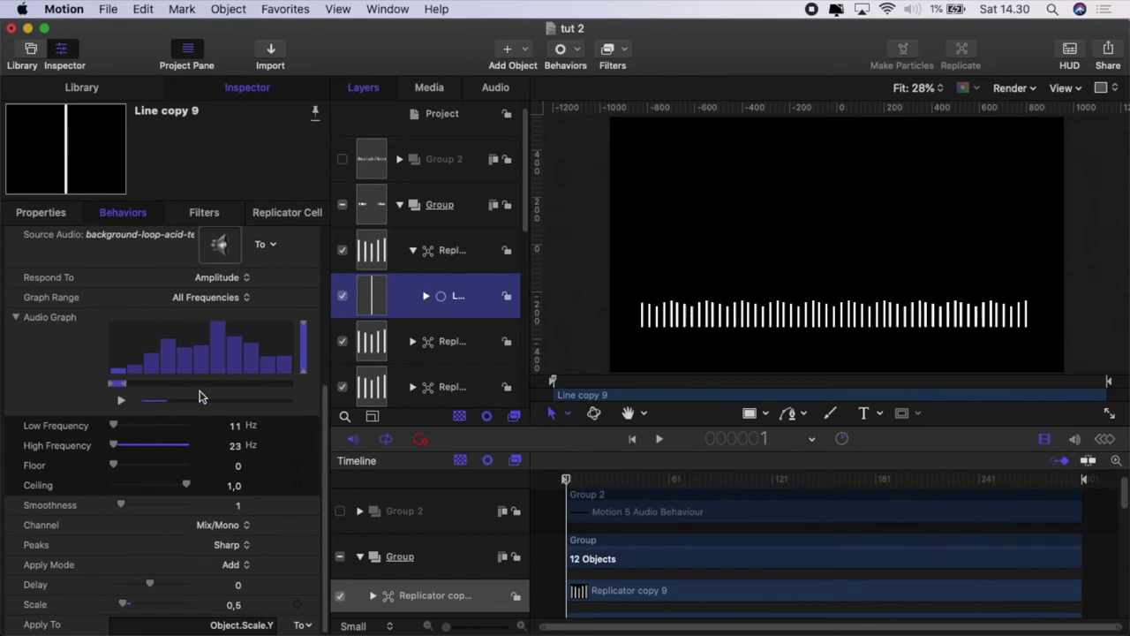
drag(131, 391, 300, 397)
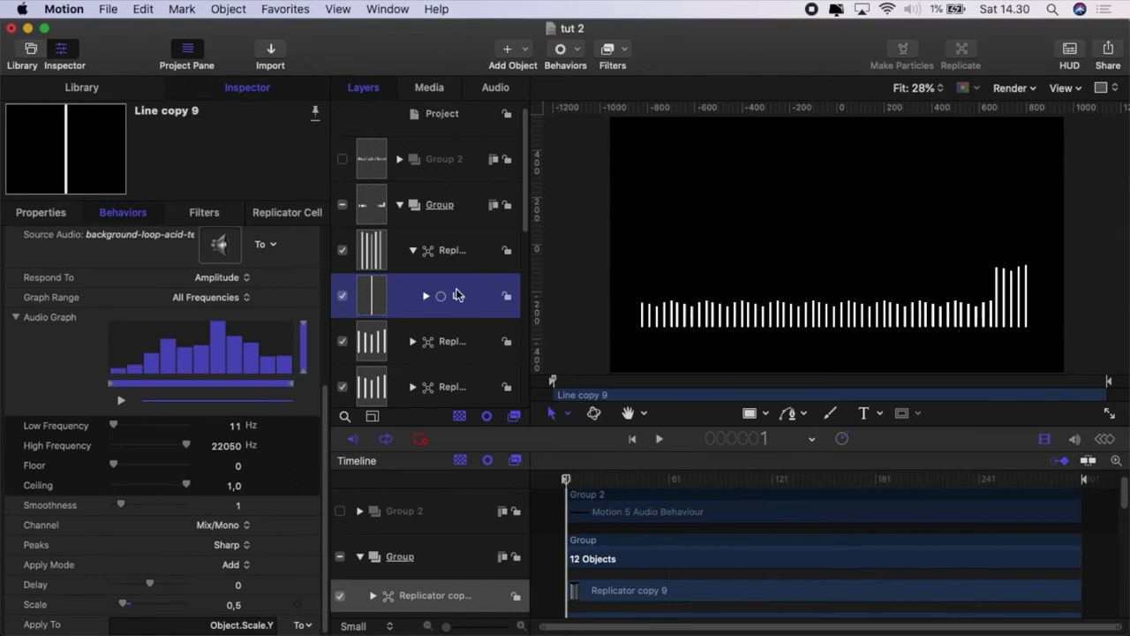
scroll(296, 309, up, 3)
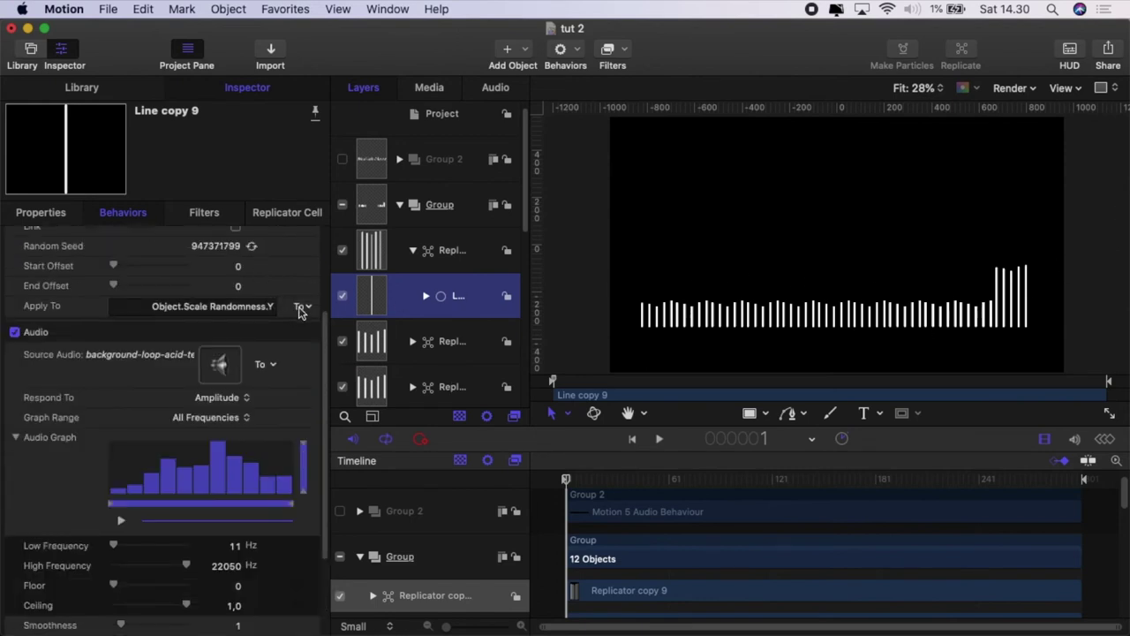
click(300, 213)
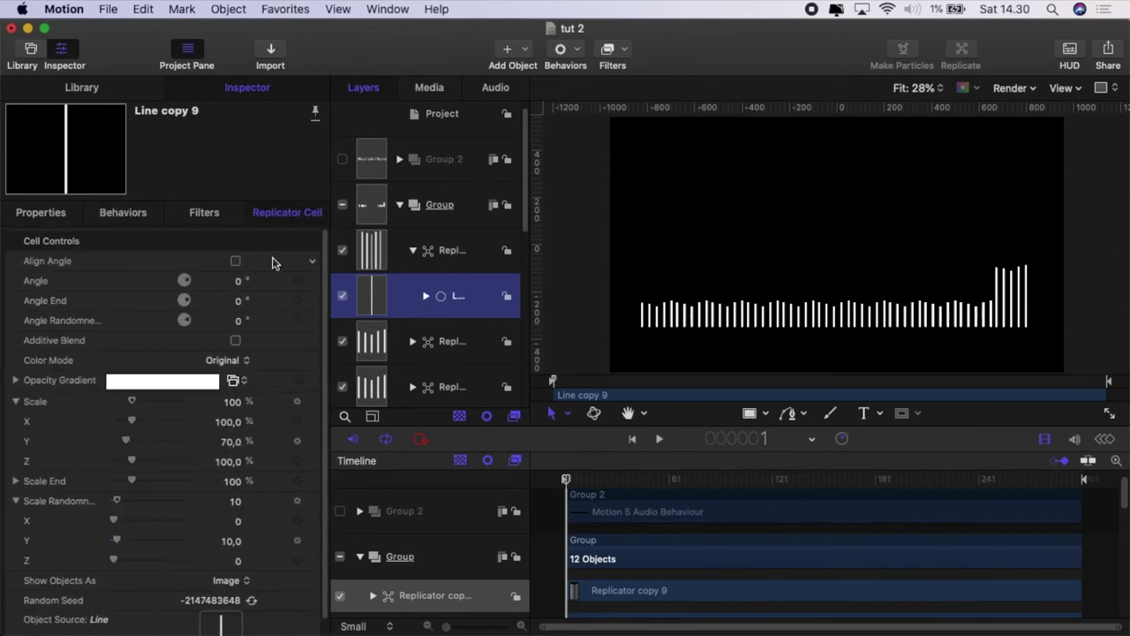
scroll(222, 429, down, 1)
click(251, 591)
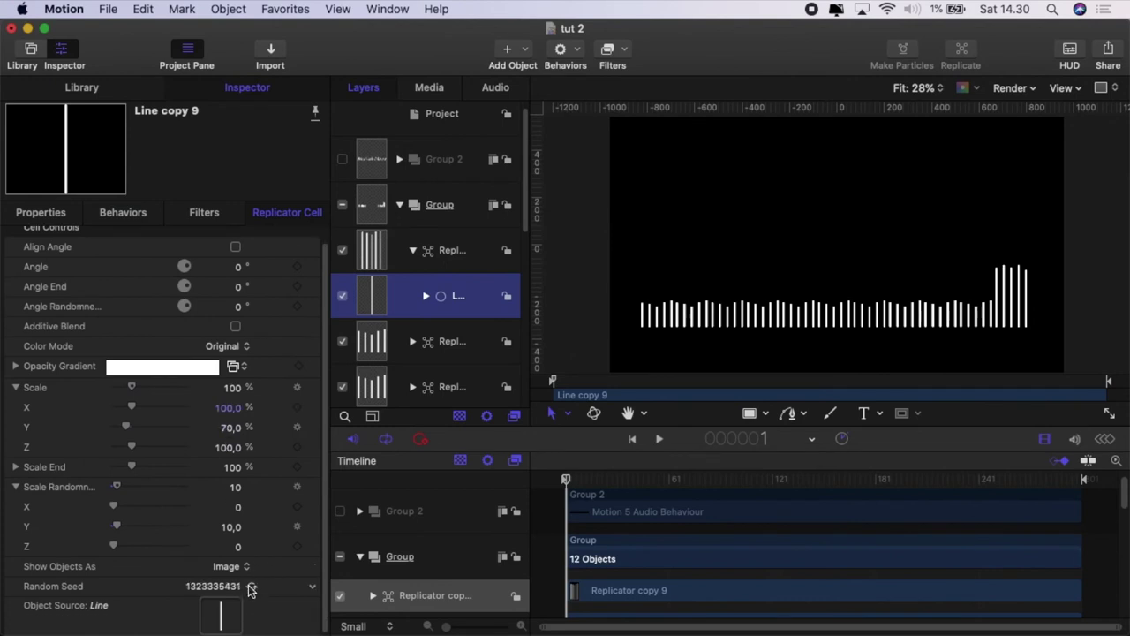
click(251, 588)
click(250, 588)
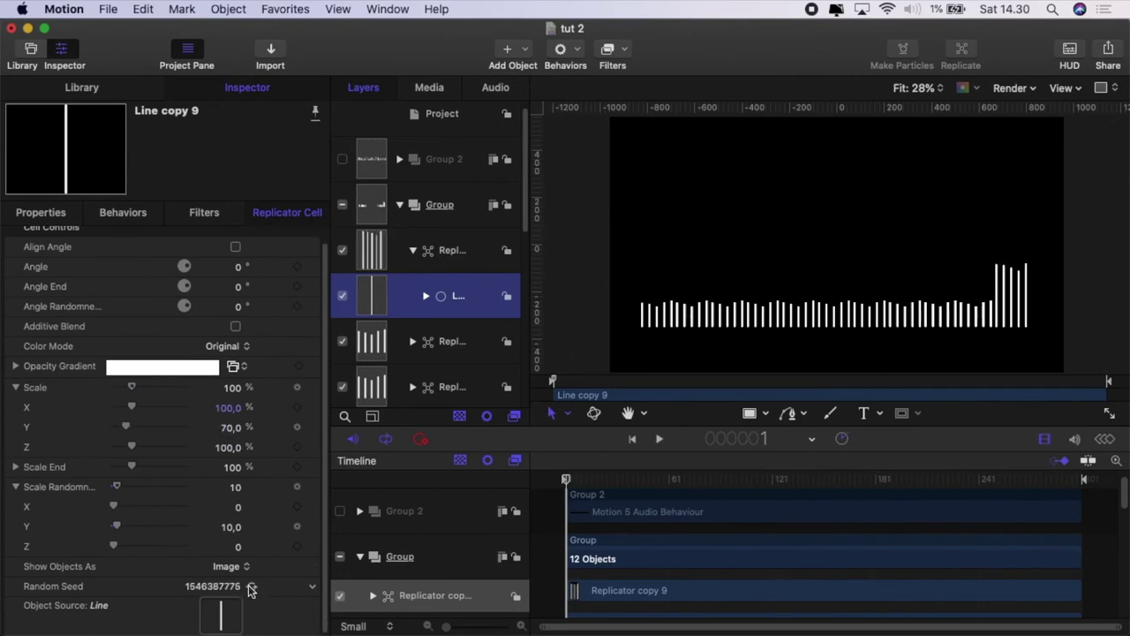
click(251, 588)
click(251, 588)
key(super+z)
key(super+z)
key(super+z)
key(super+z)
click(681, 322)
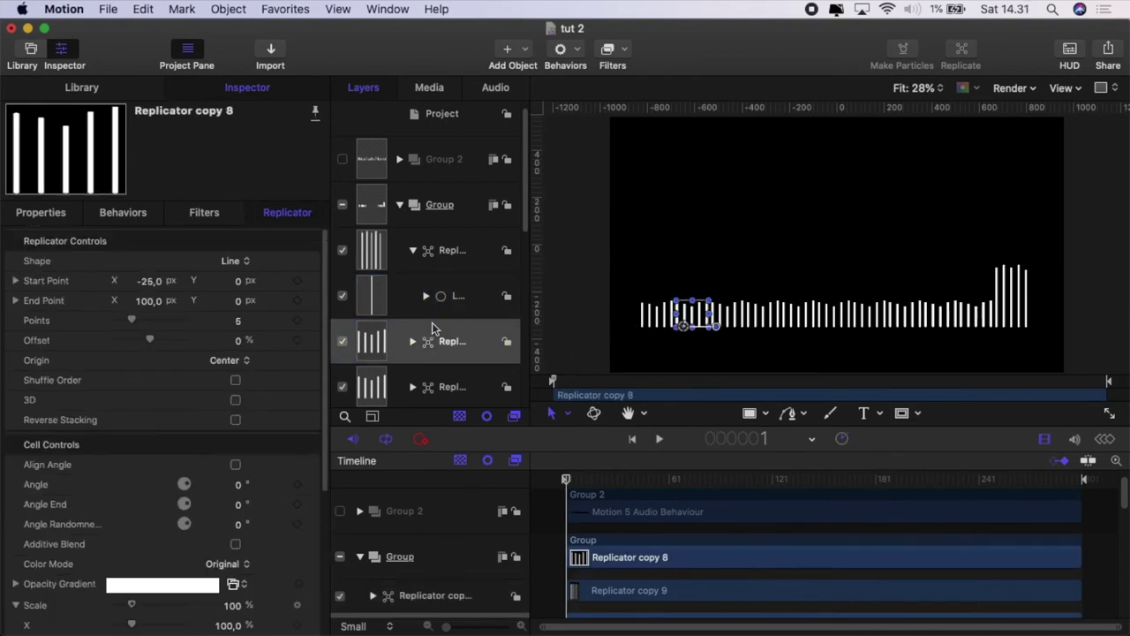
Select Line copy 8 and raise its audio graph range to 11–47 Hz
scroll(424, 309, down, 3)
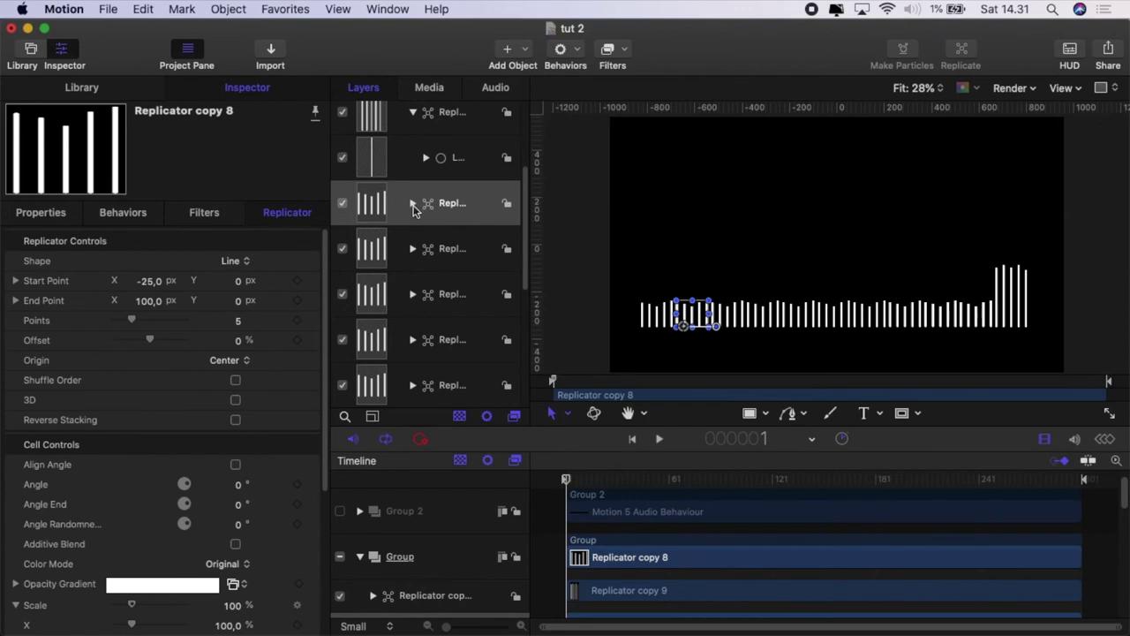
click(413, 204)
click(435, 246)
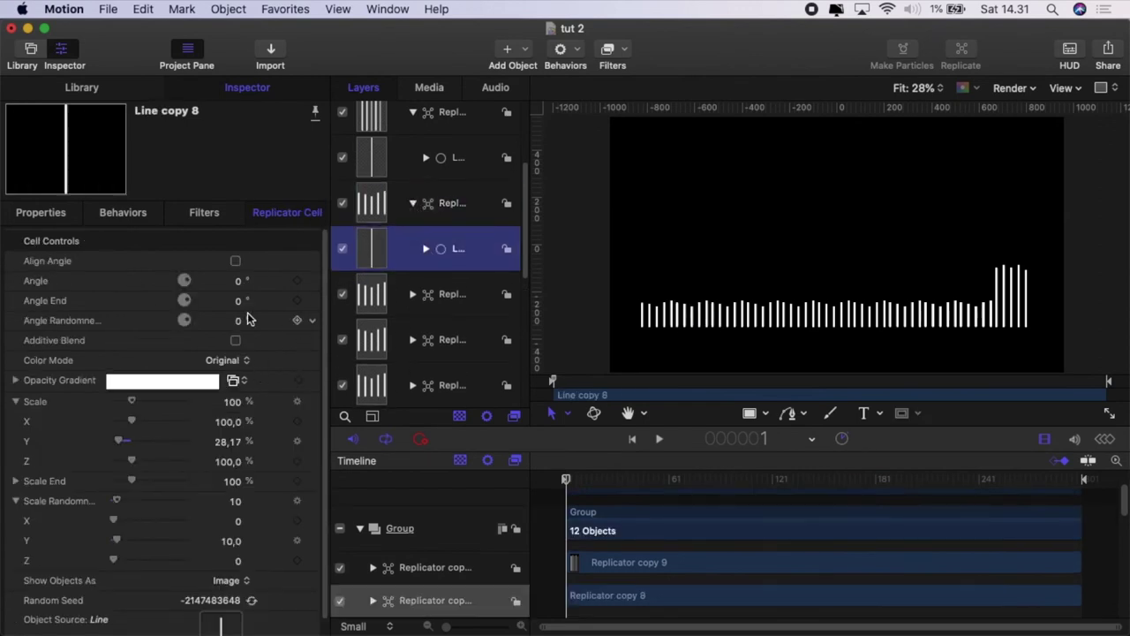
click(122, 212)
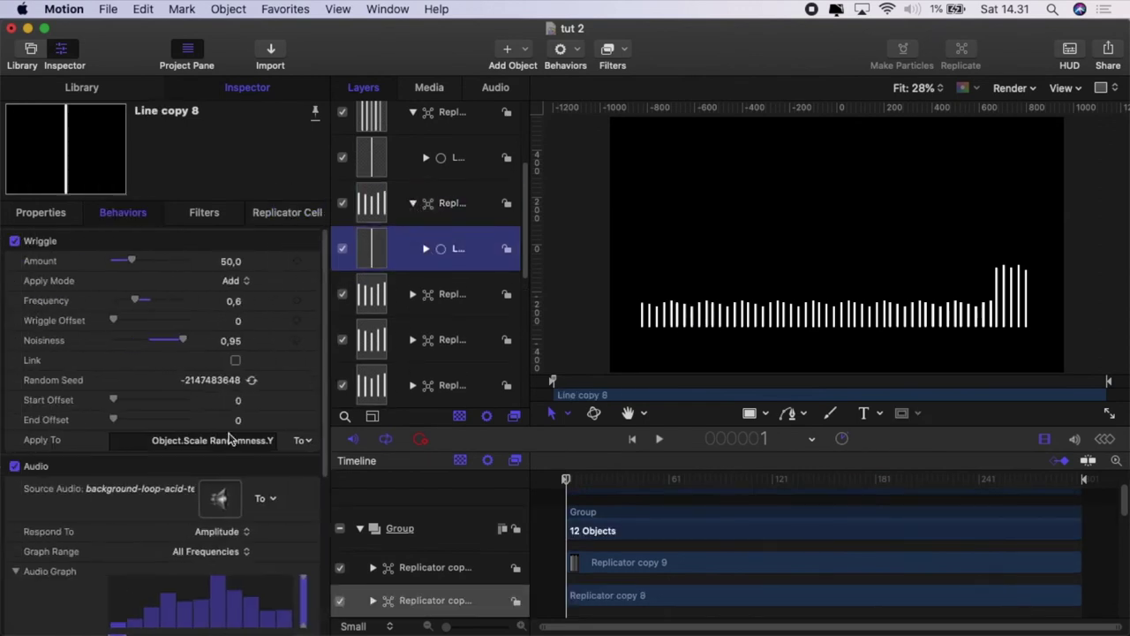
scroll(97, 422, down, 5)
click(125, 441)
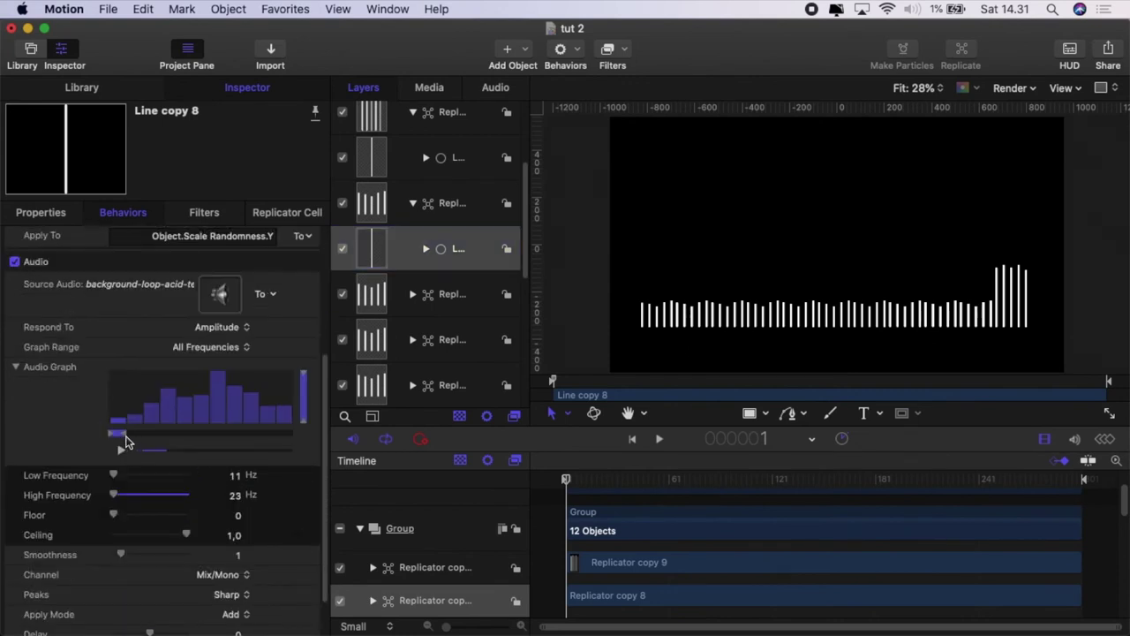
drag(127, 439, 144, 438)
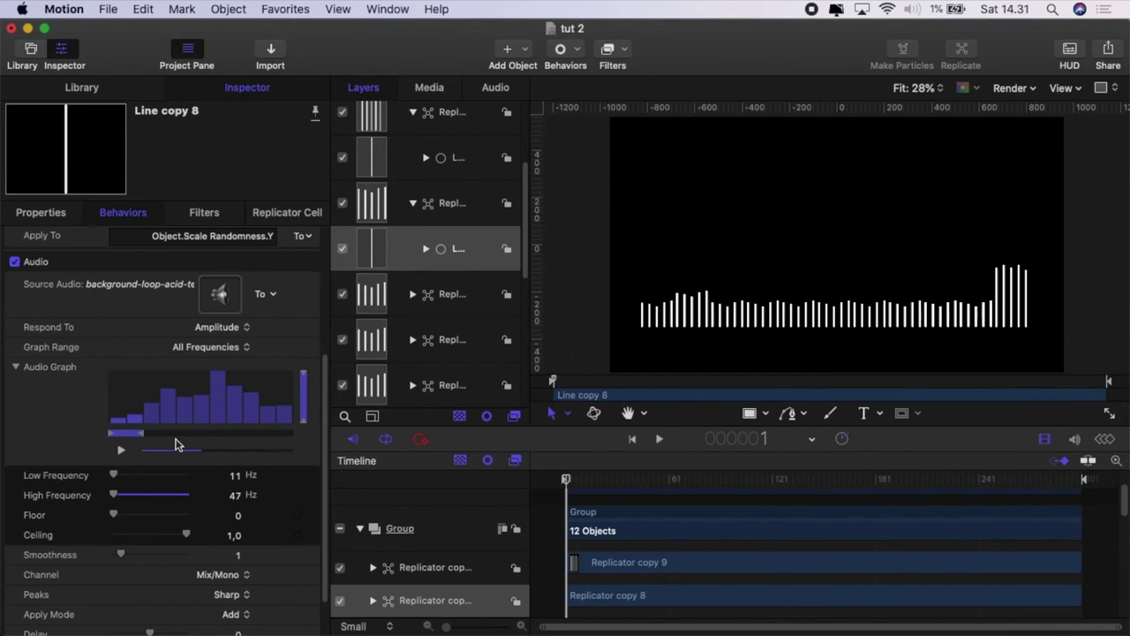
scroll(285, 316, up, 3)
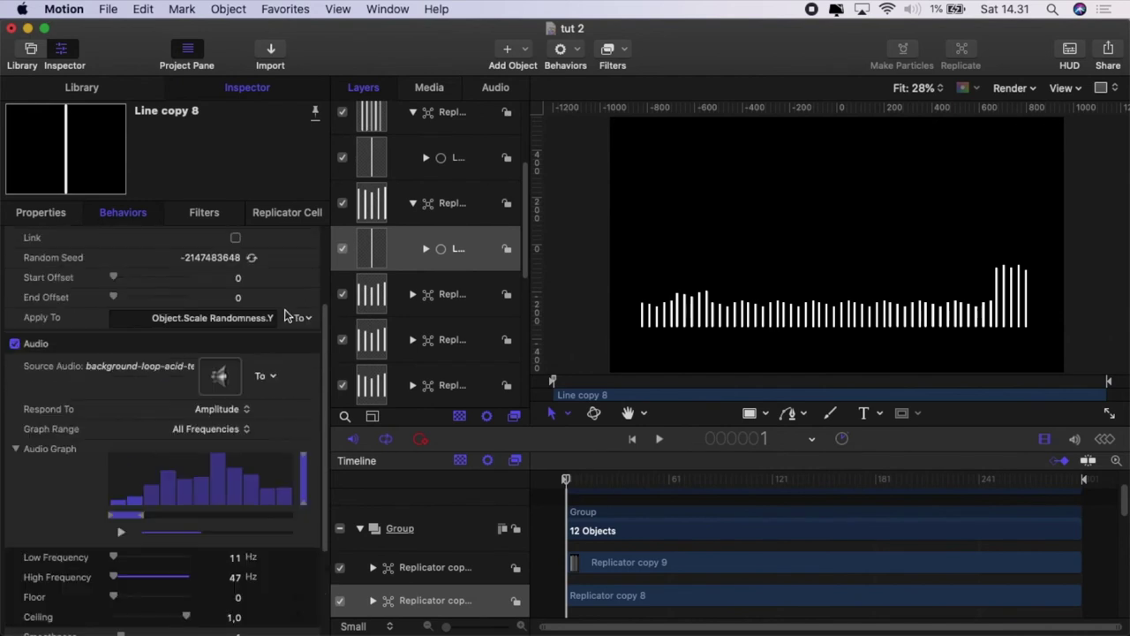
Reseed Line copy 8's wriggle and cell scale randomness, ending at seed 530571512
click(252, 260)
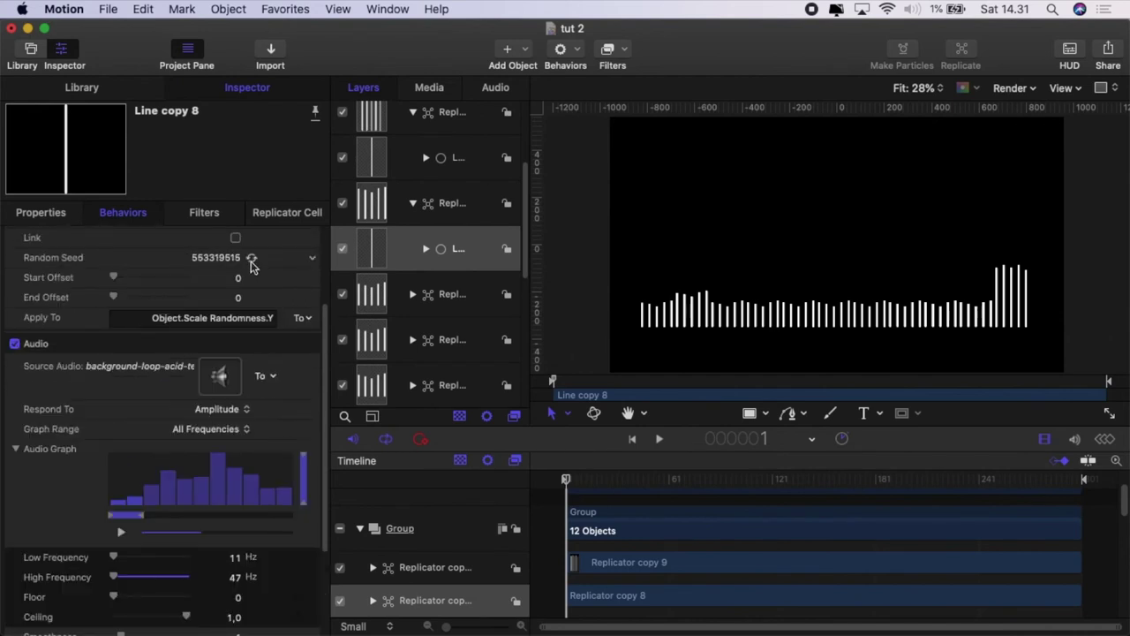
click(299, 215)
click(252, 601)
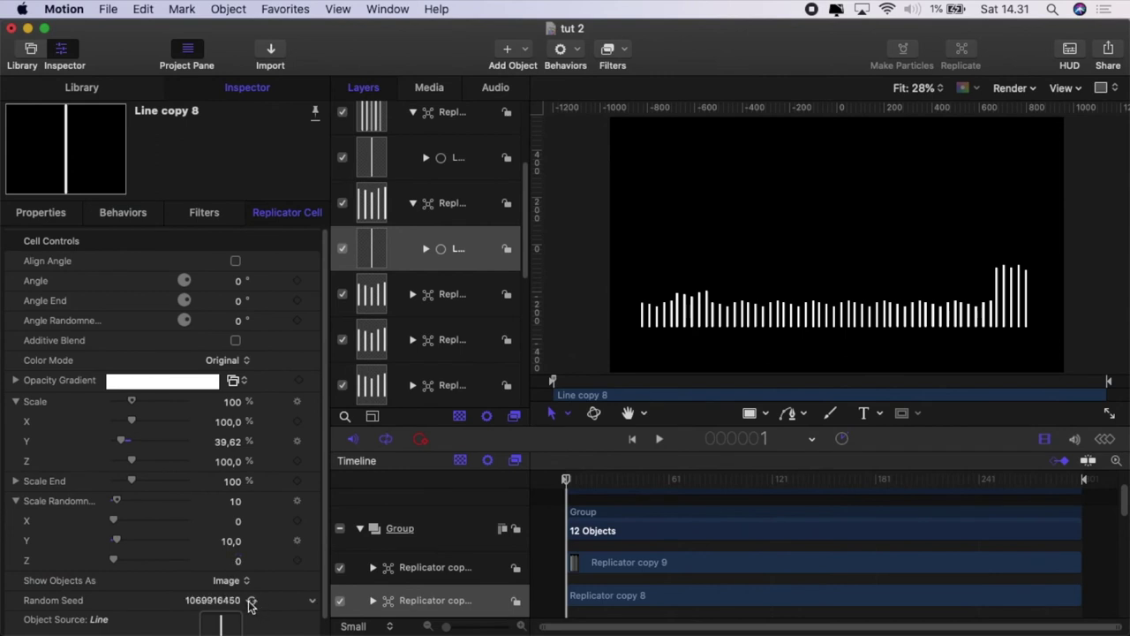
click(251, 602)
click(413, 295)
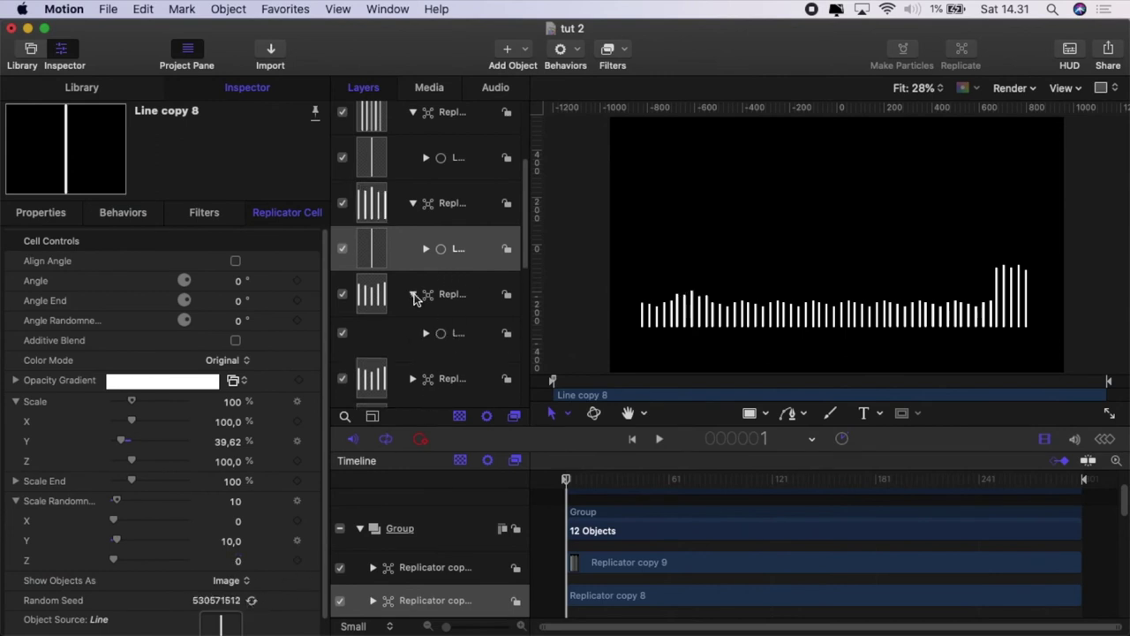
Collapse the expanded replicators and select Line copy 7 inside Replicator copy 7
click(433, 336)
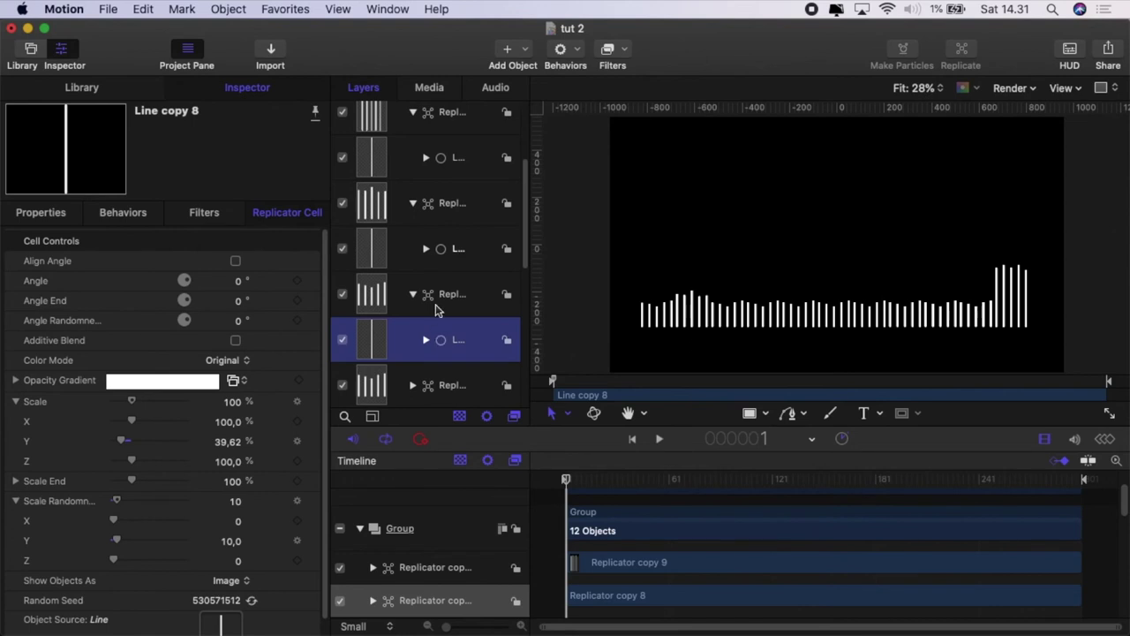
click(413, 205)
click(413, 114)
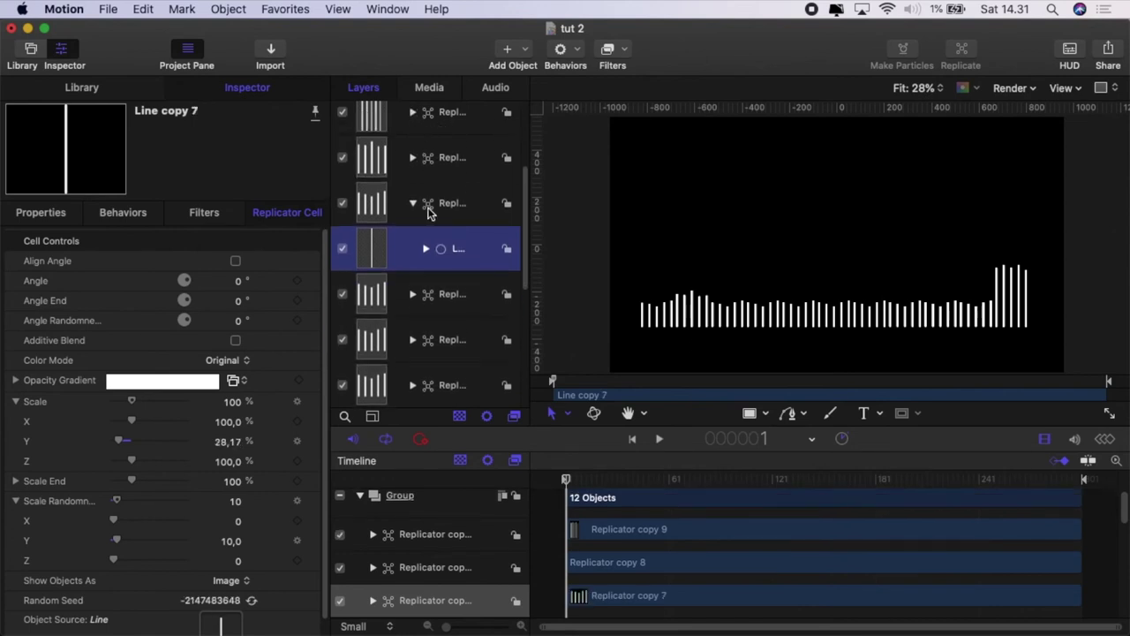
click(135, 215)
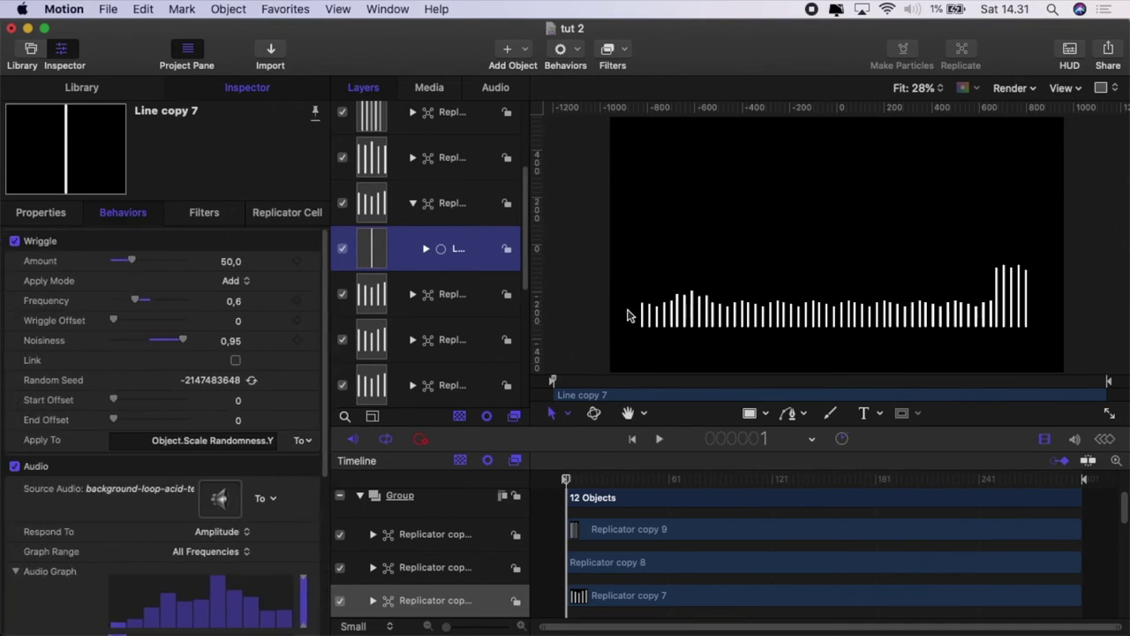
click(722, 319)
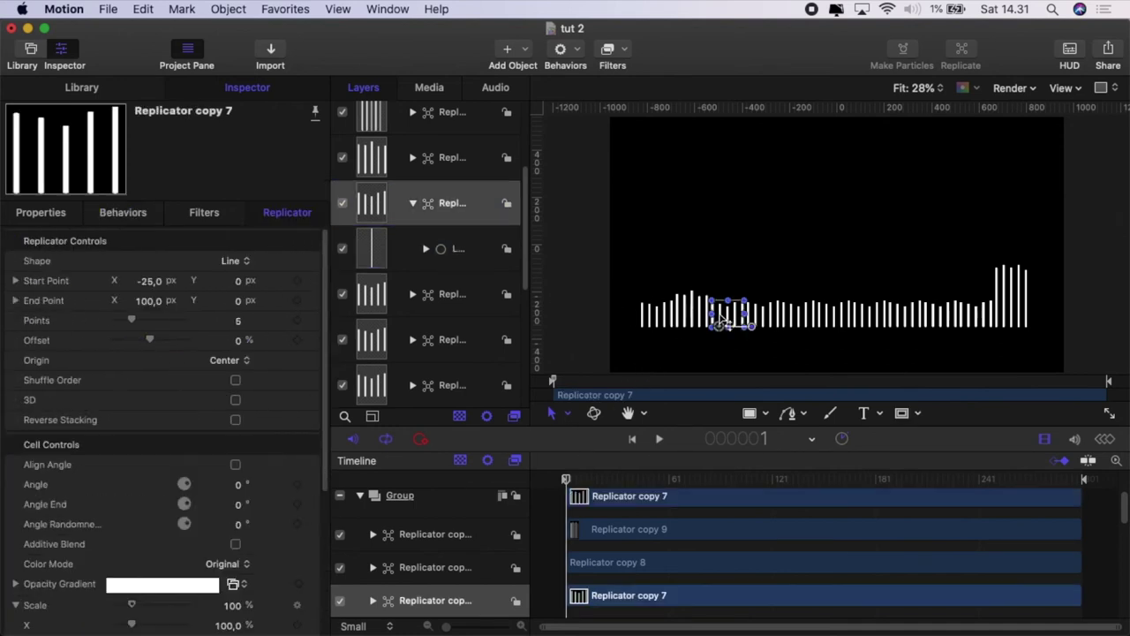
click(449, 253)
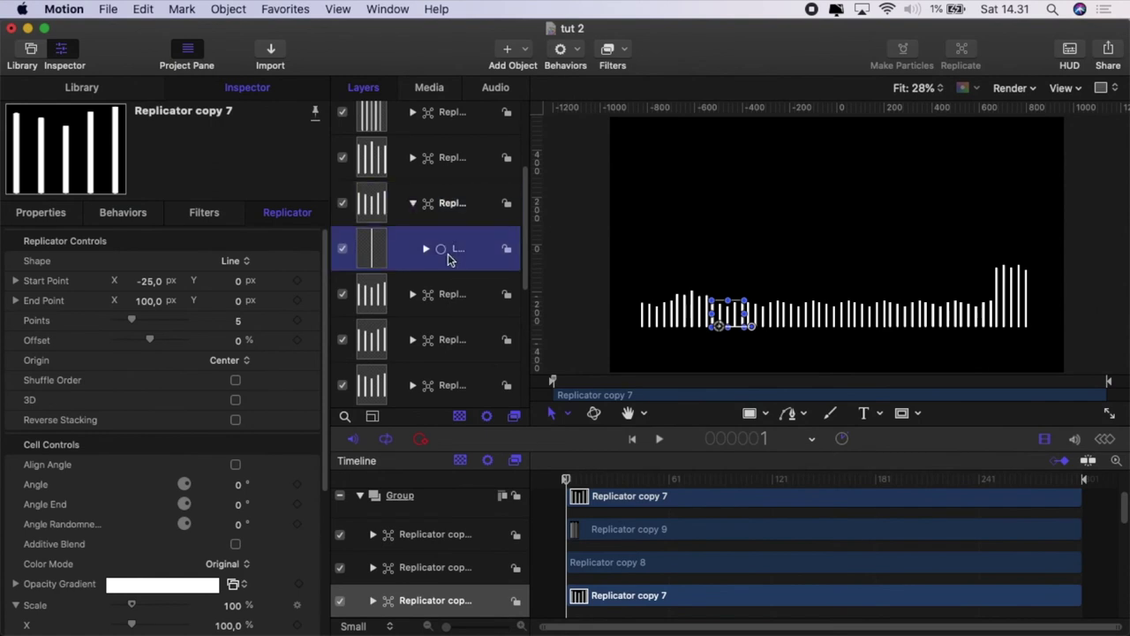
click(124, 215)
Raise Line copy 7's audio range to 88 Hz and reseed its cell to 755944791
scroll(221, 389, down, 5)
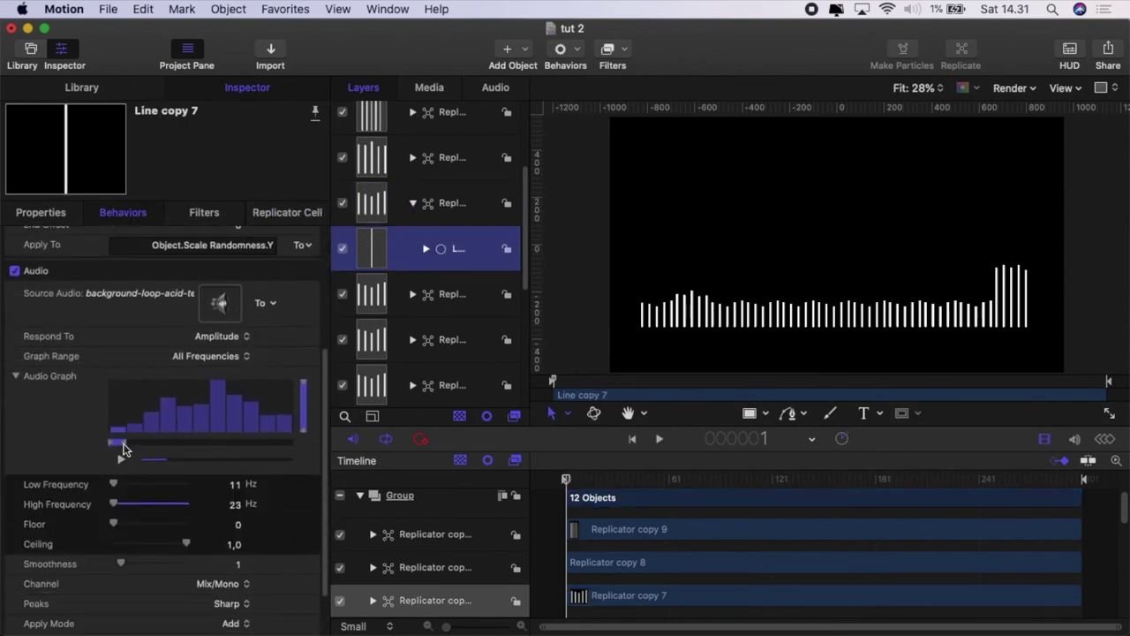
drag(123, 448, 159, 454)
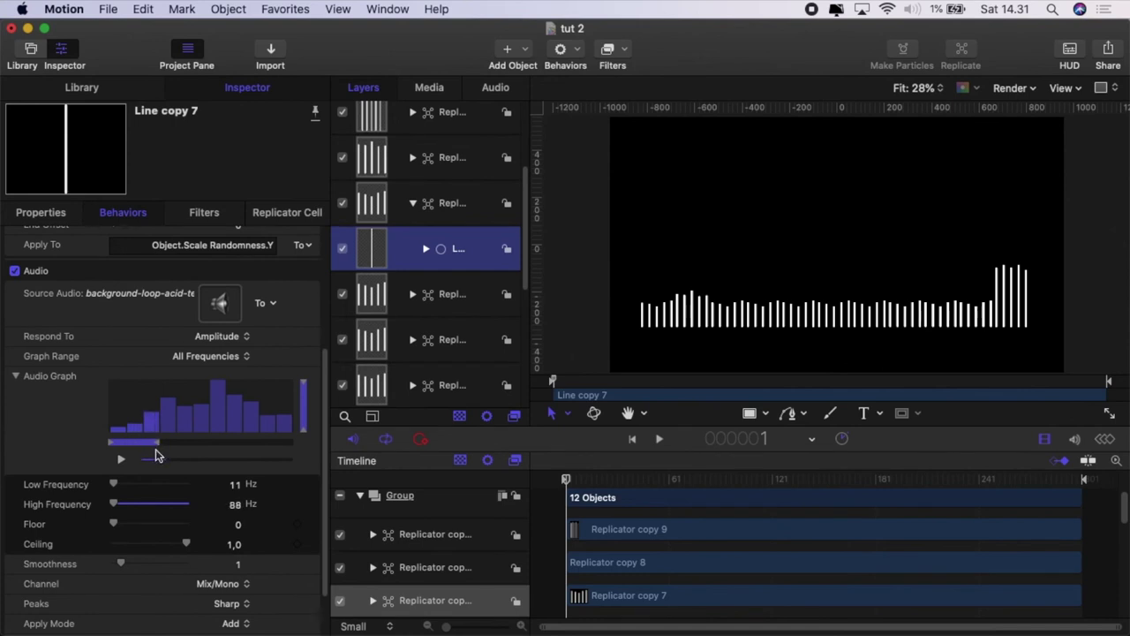
scroll(278, 340, up, 4)
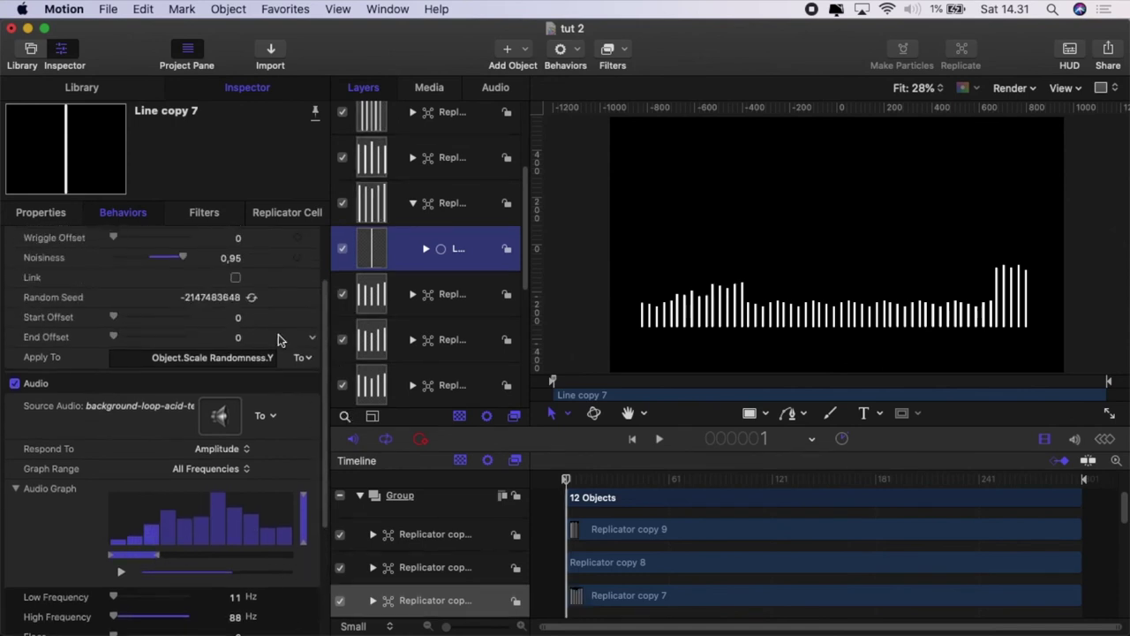
click(309, 214)
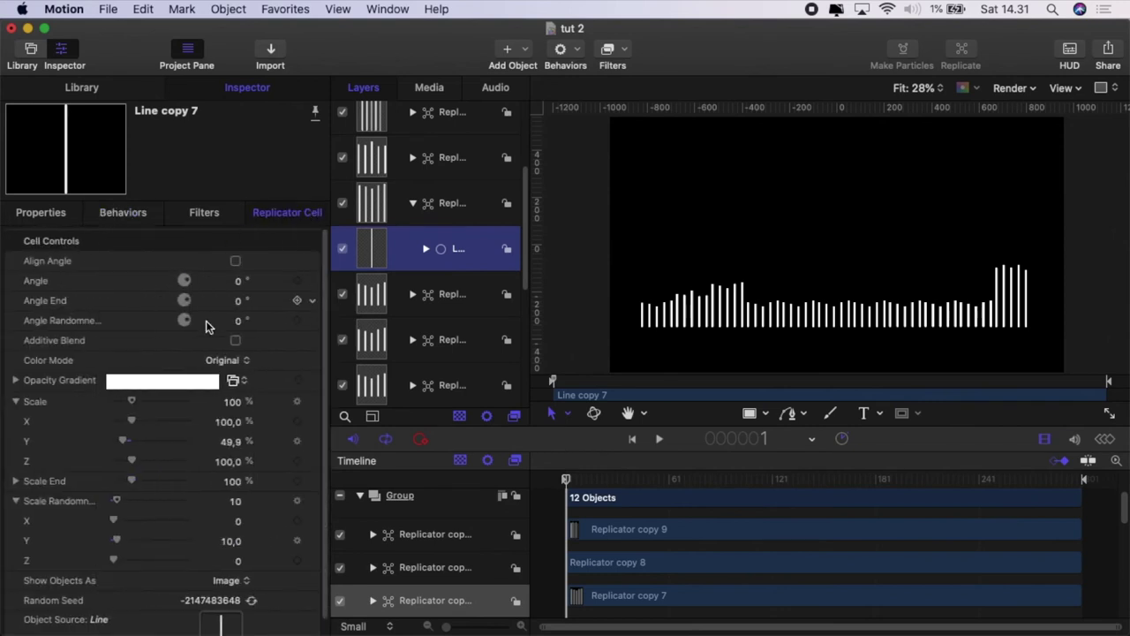
click(252, 601)
click(252, 601)
click(253, 603)
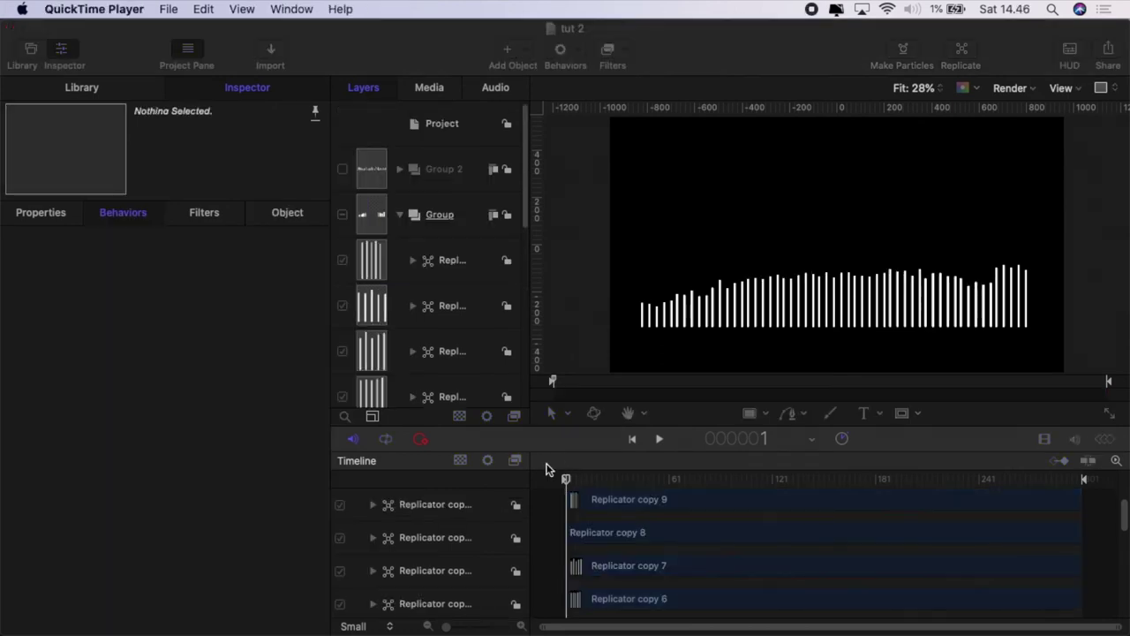
click(550, 500)
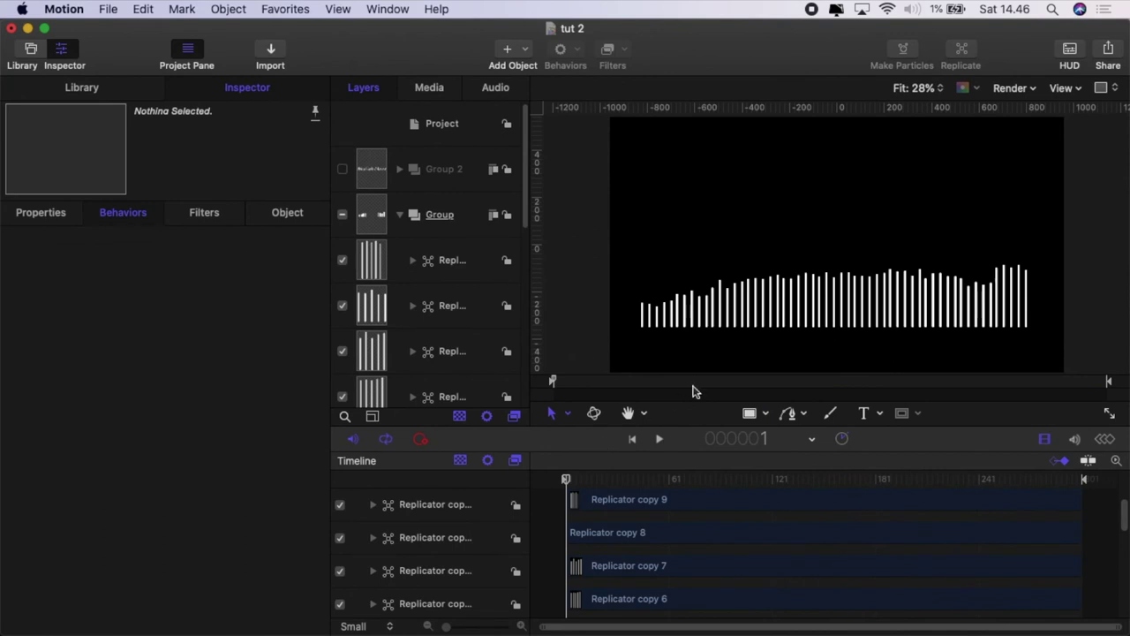
Play and stop a preview of the bouncing bars, then collapse the Group of replicators
click(658, 442)
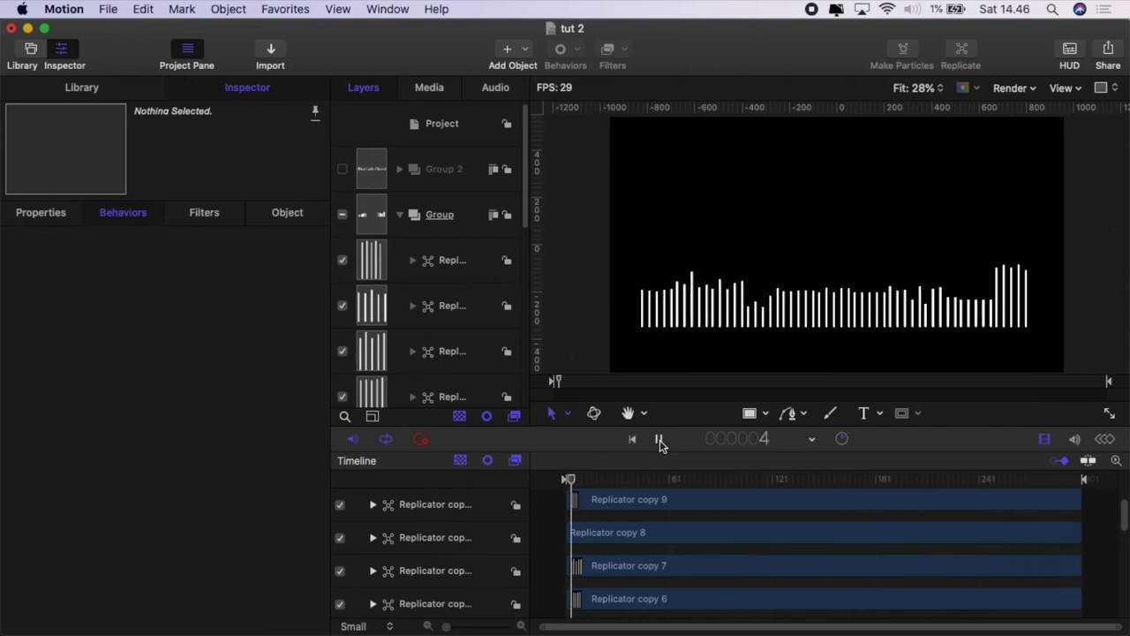
click(660, 440)
drag(570, 479, 549, 485)
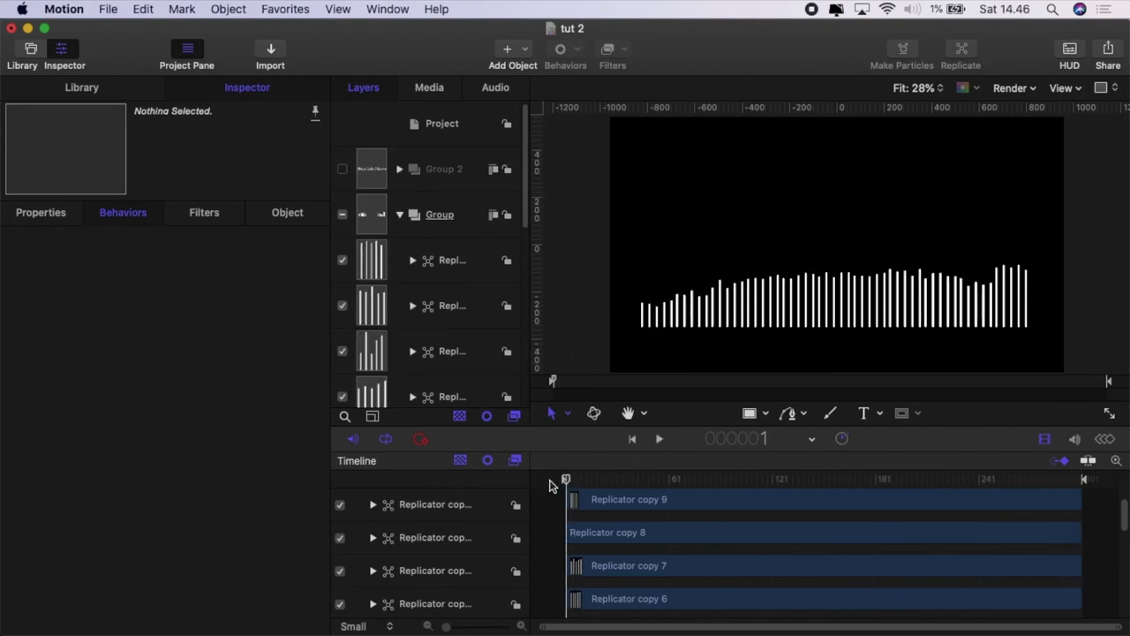
click(400, 216)
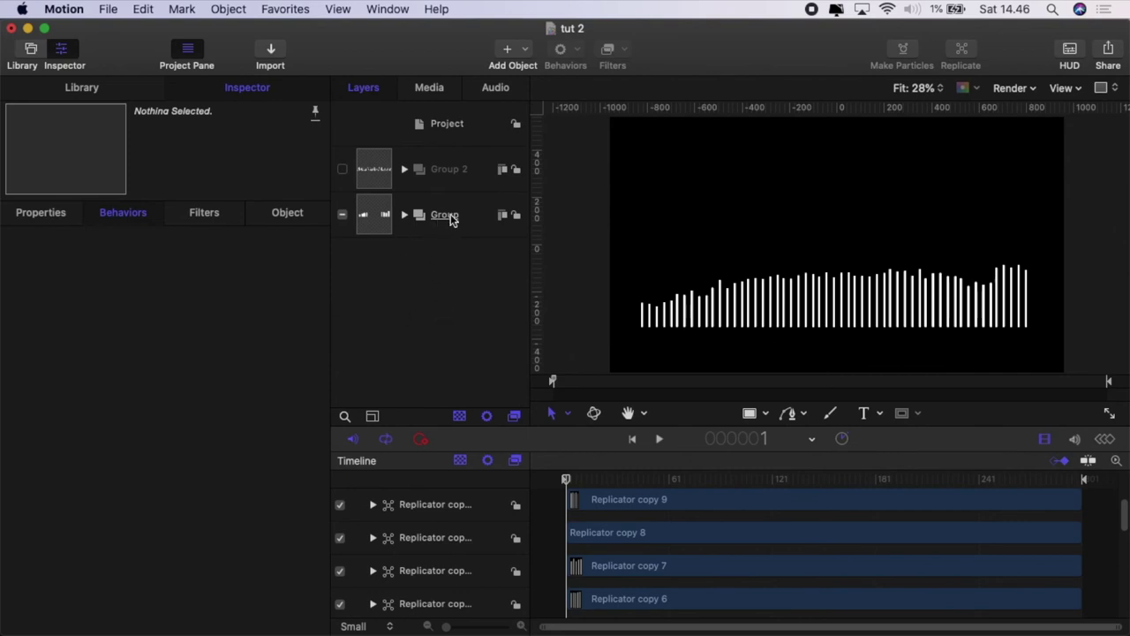
Add a new group below Group 2 and draw a wide rectangle across the lower middle
right_click(441, 298)
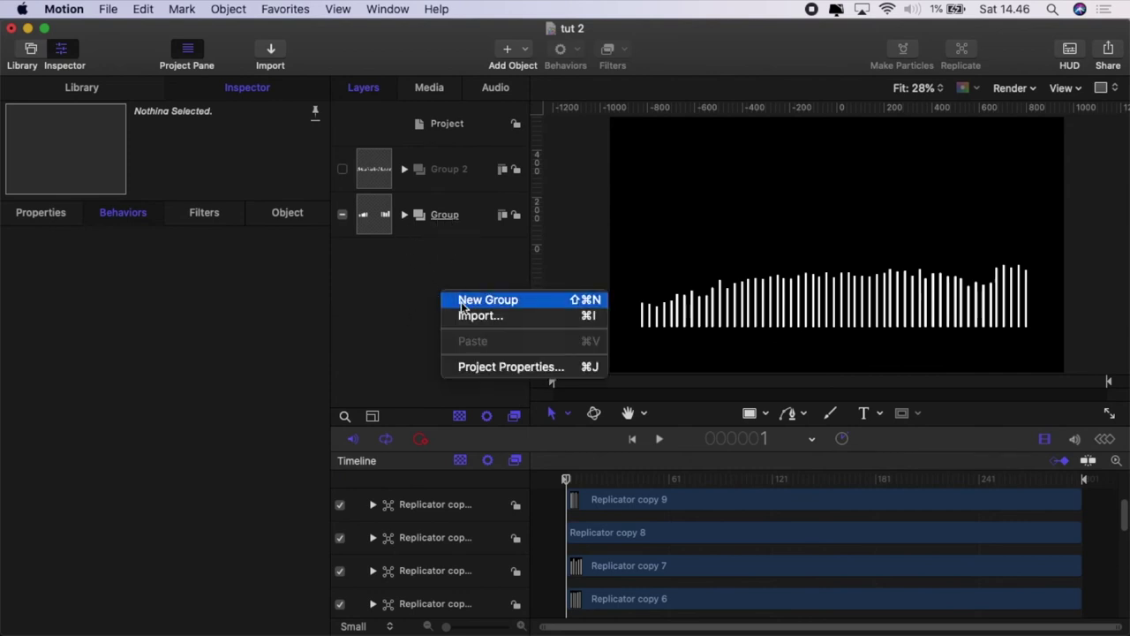
click(465, 300)
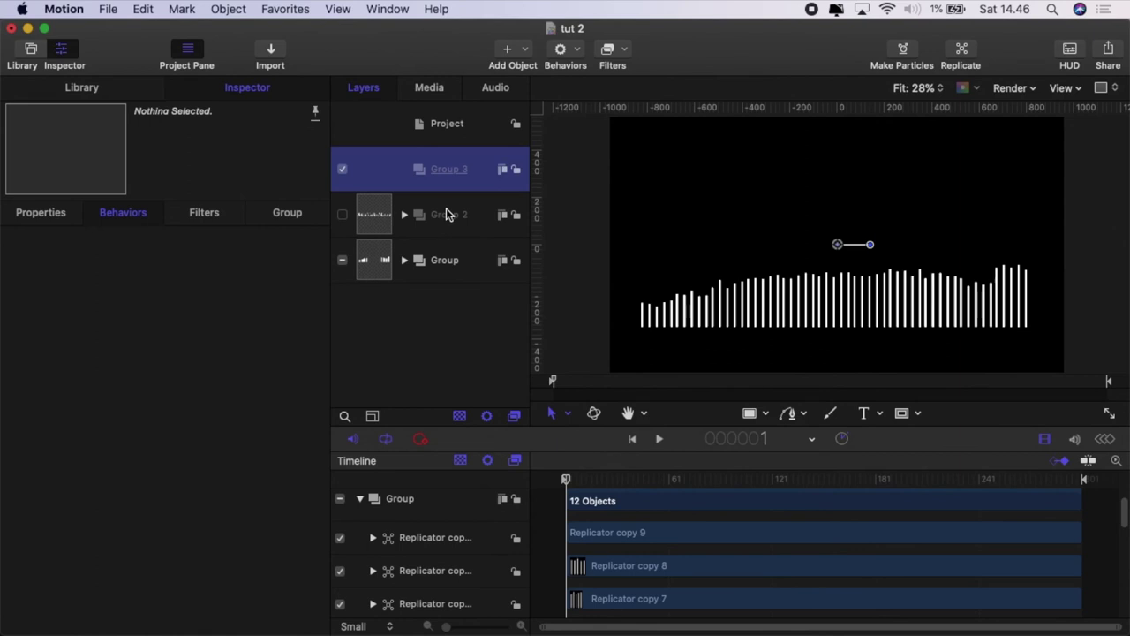
drag(446, 215, 447, 217)
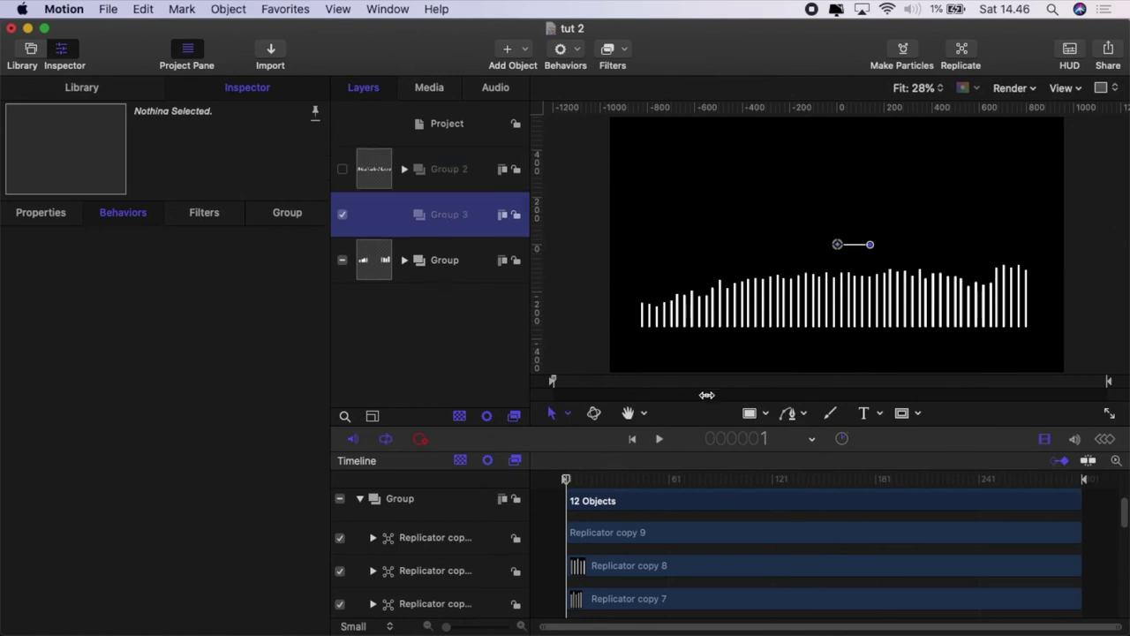
click(749, 415)
drag(628, 248, 1040, 346)
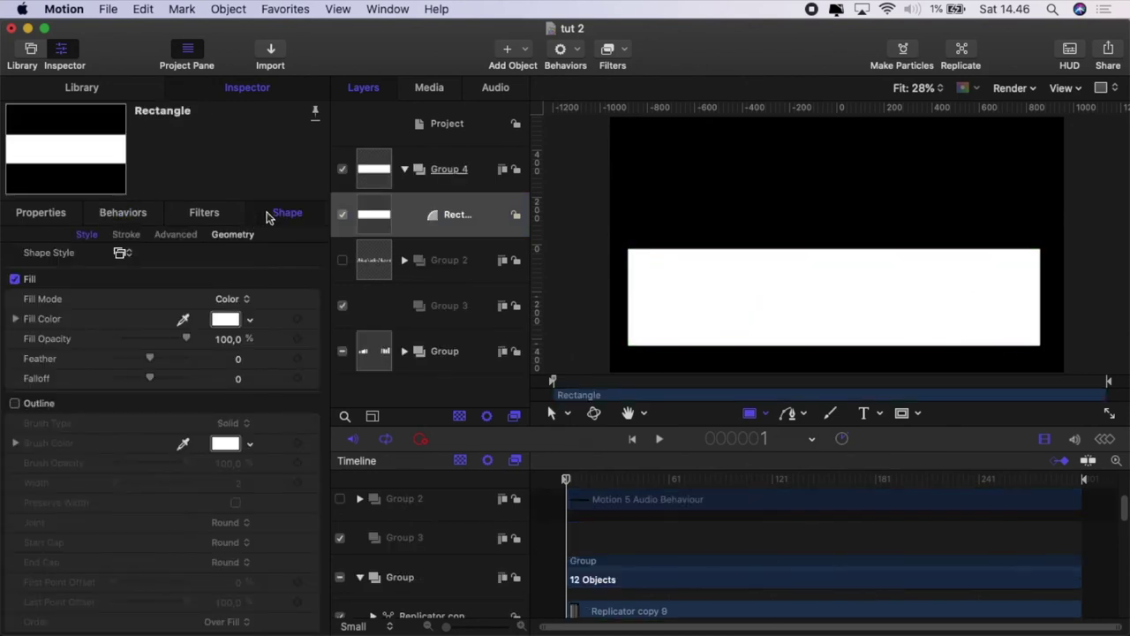
Fill the rectangle with the Rainbow gradient preset
click(244, 300)
click(251, 316)
click(246, 323)
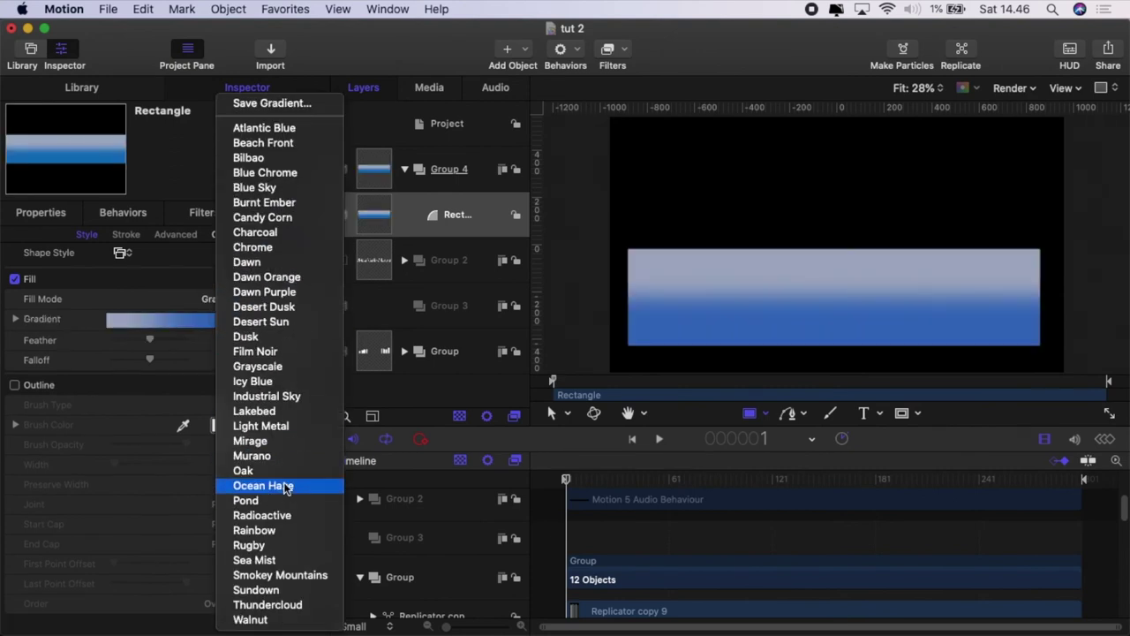
click(255, 530)
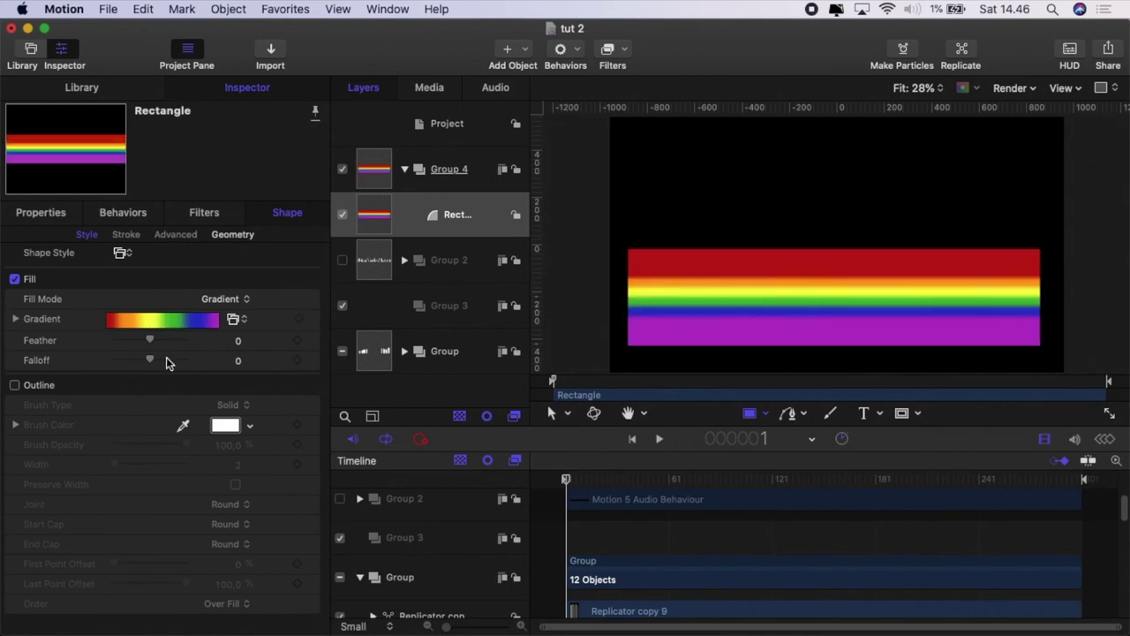
click(16, 319)
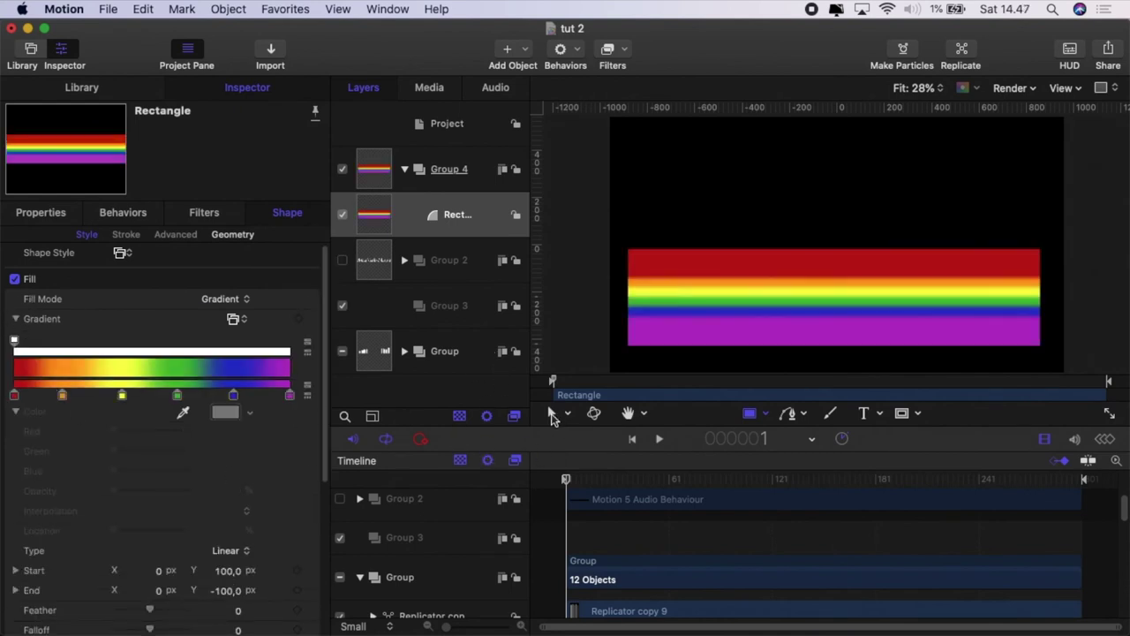
Move the gradient start to -639,7, 94,4 and the end to 732,2, -230,7
click(552, 413)
right_click(835, 295)
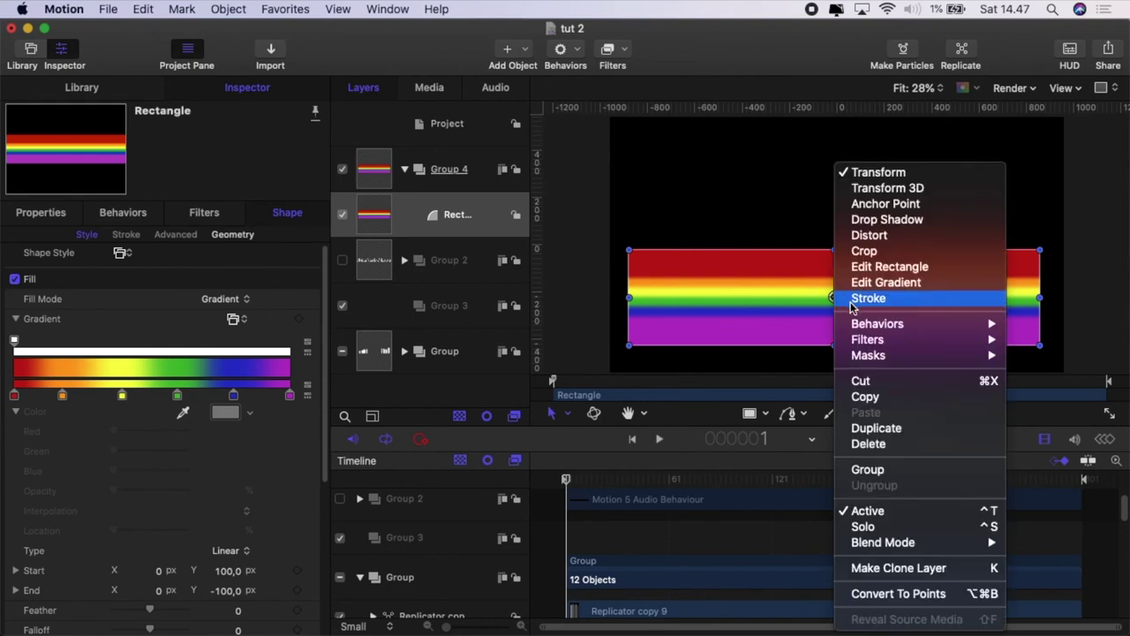
click(870, 283)
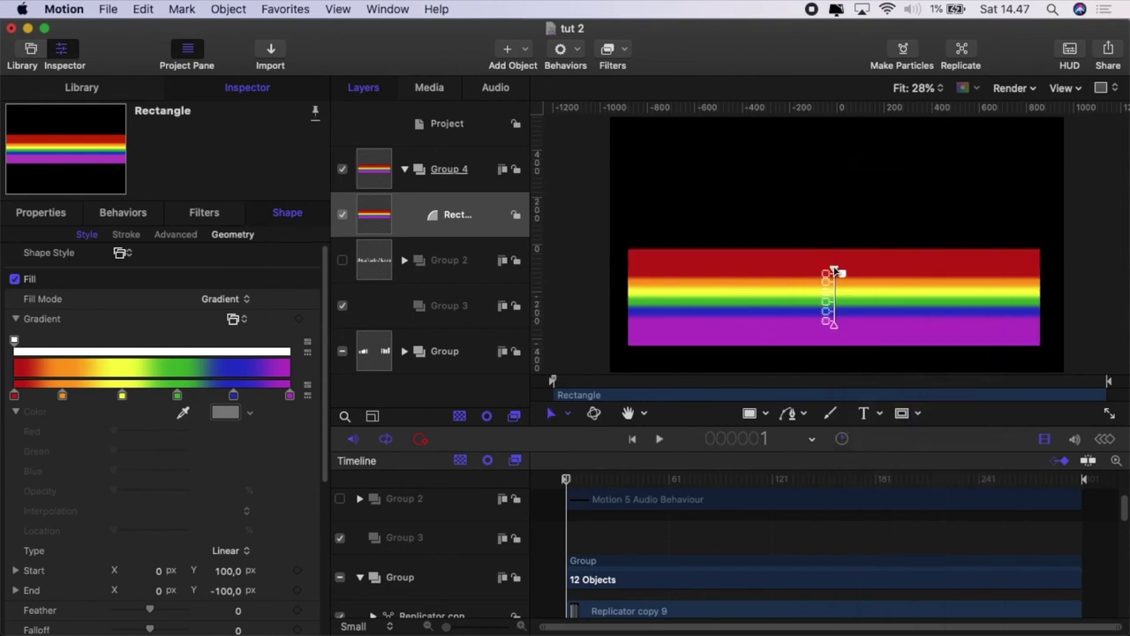
drag(835, 272, 684, 268)
drag(839, 326, 1015, 359)
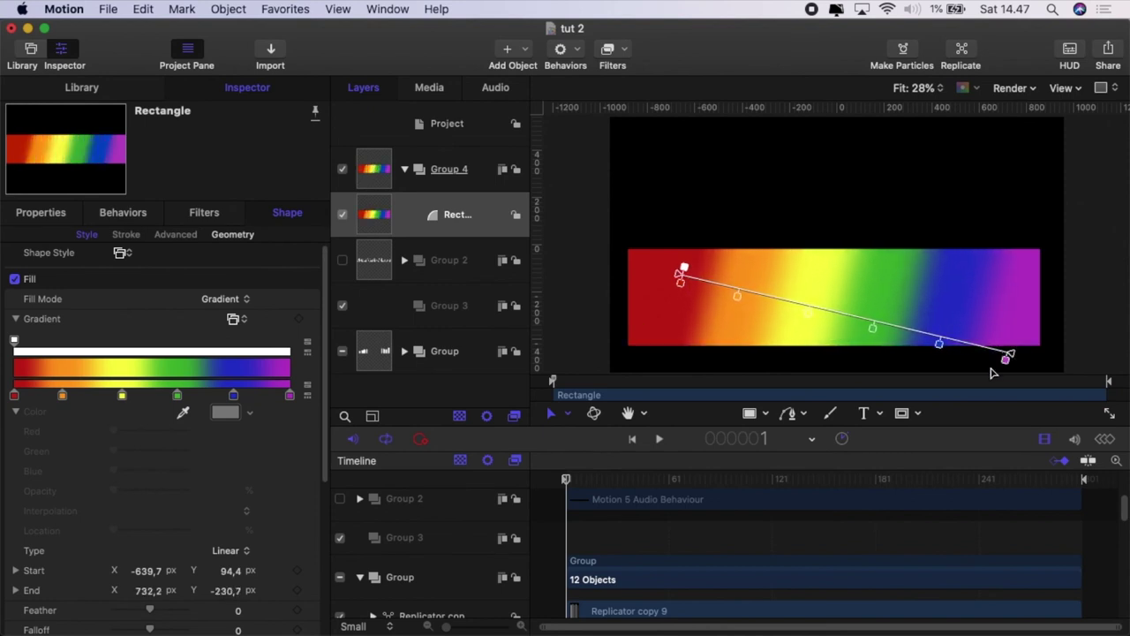
Add an image mask to the Rectangle with the bars Group as mask source
right_click(495, 216)
key(Escape)
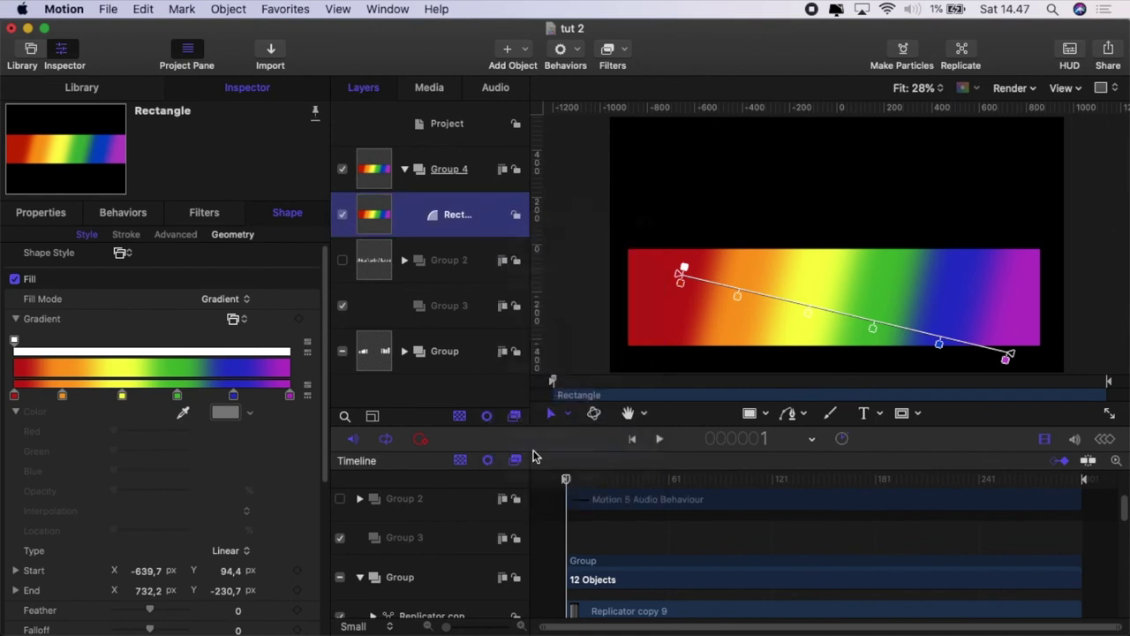
key(super+shift+m)
scroll(371, 395, down, 1)
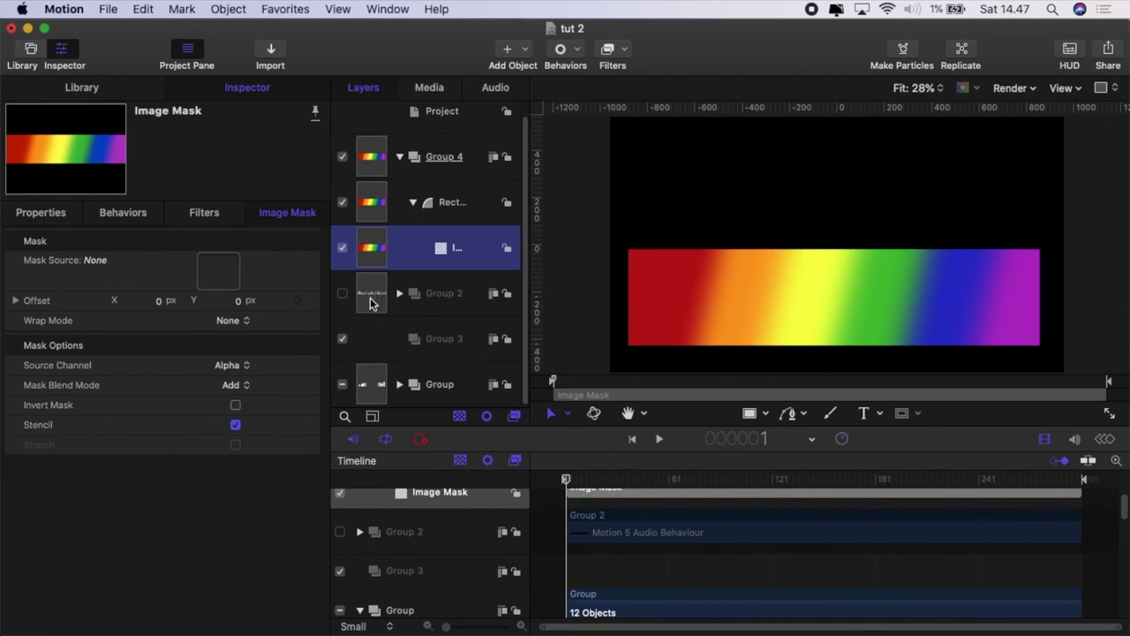
drag(362, 382, 221, 272)
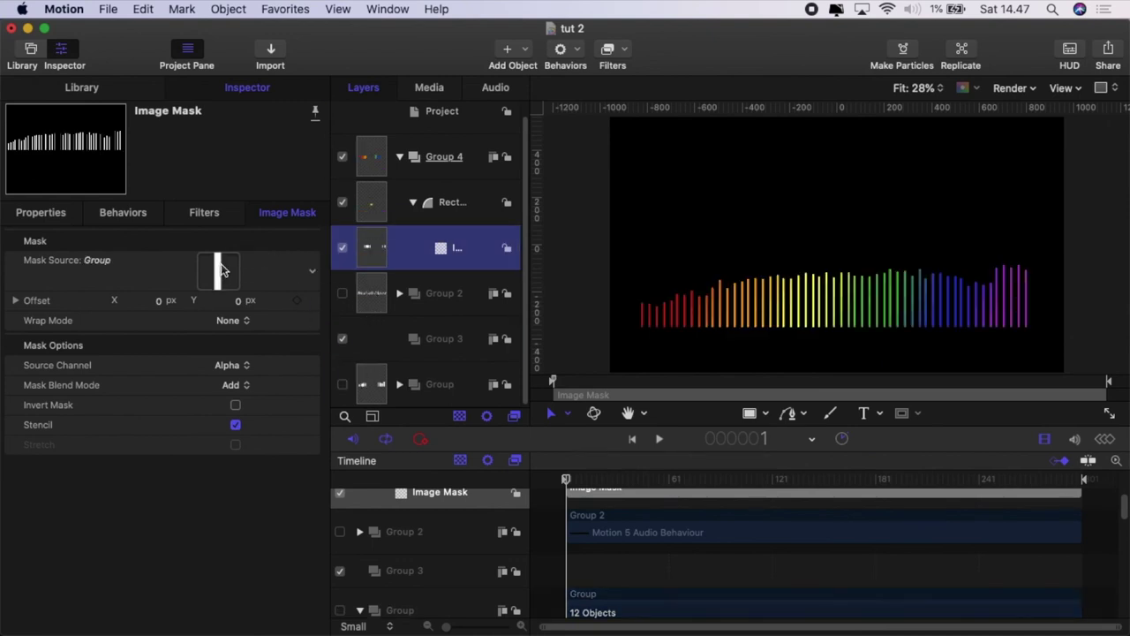
Preview the rainbow-masked bars and collapse Group 4
click(658, 441)
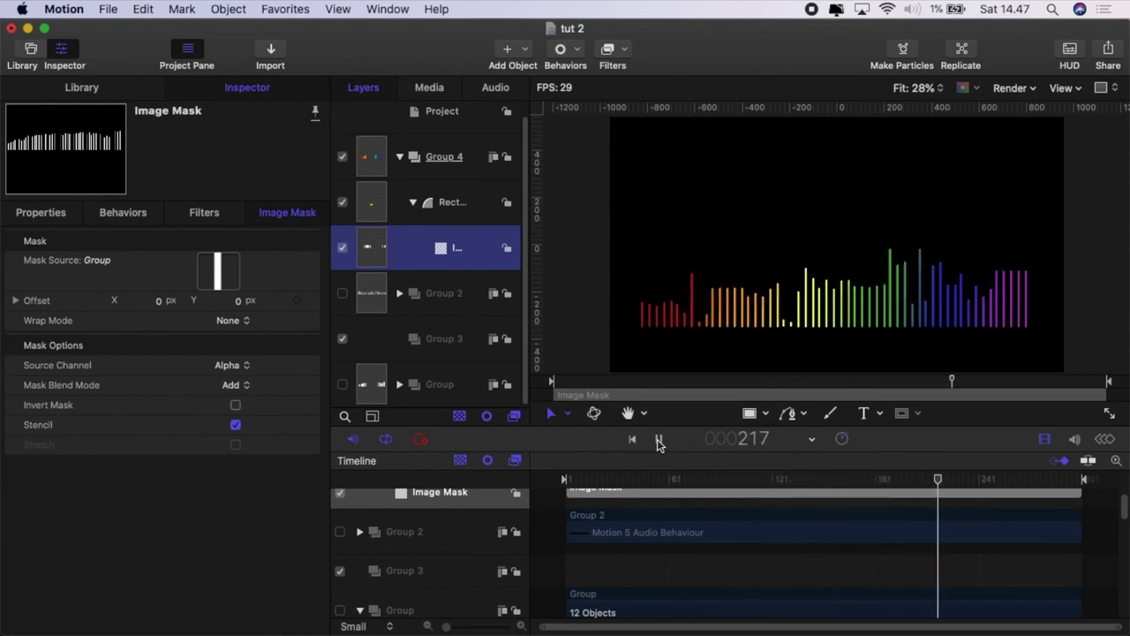
click(658, 440)
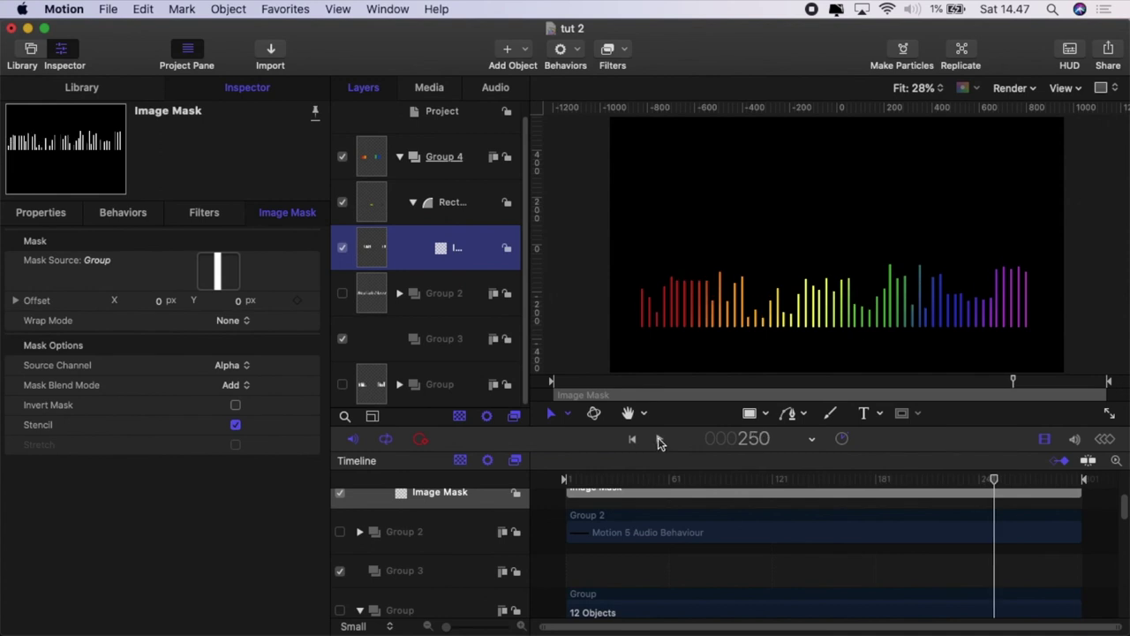
click(401, 158)
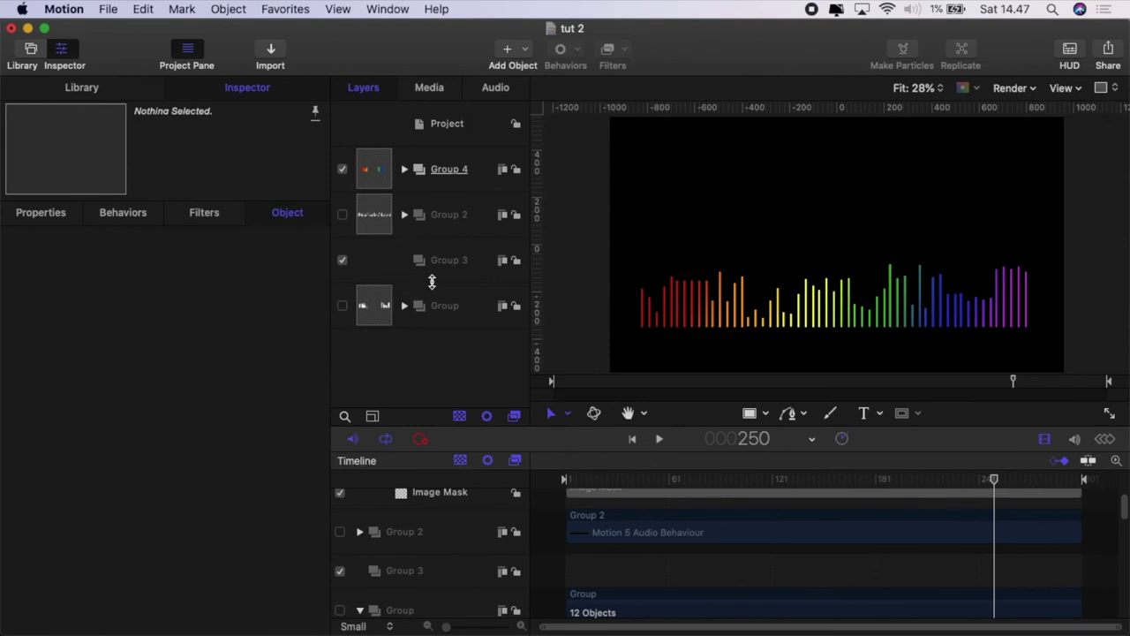
Set the bars Group's Scale Y to 70.35% and position to X -31.2, Y -209.8
click(437, 309)
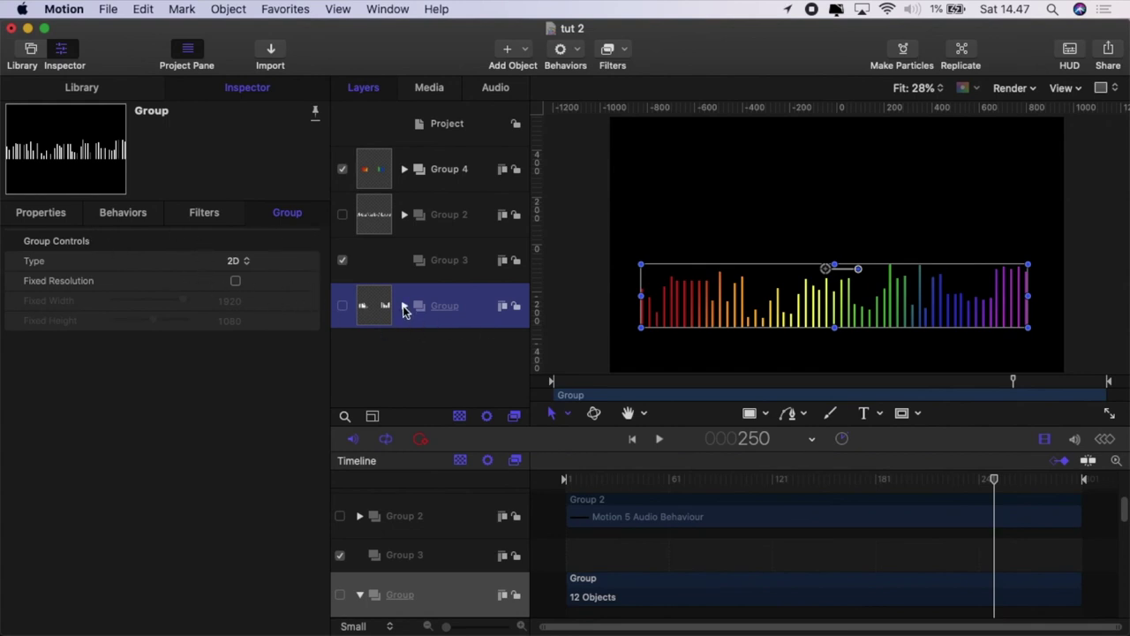
click(42, 215)
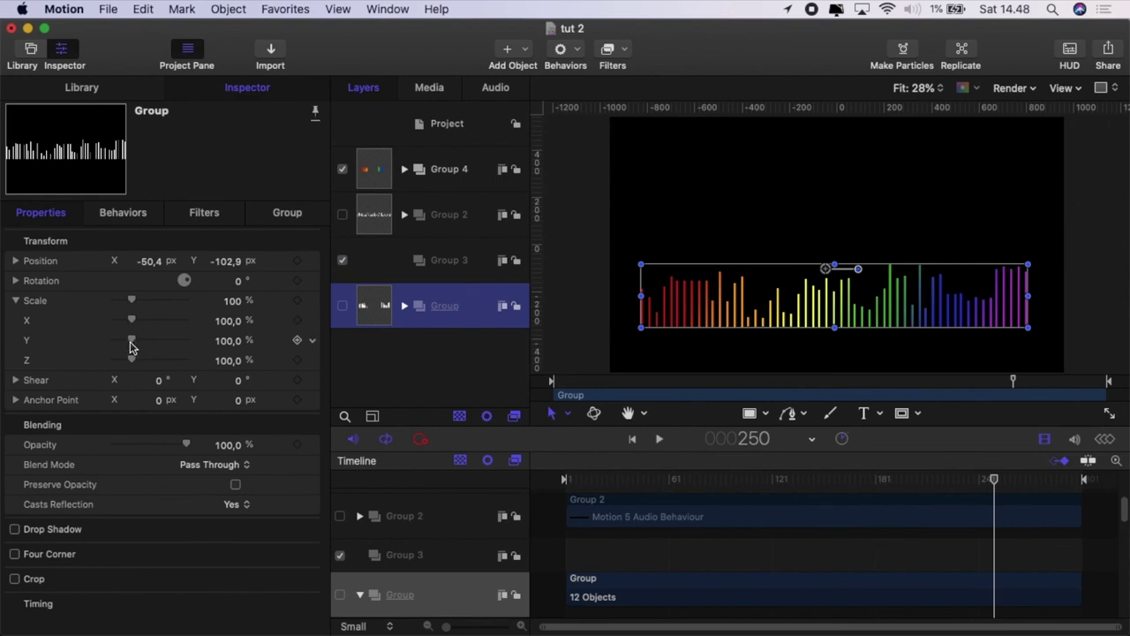
drag(130, 345, 123, 344)
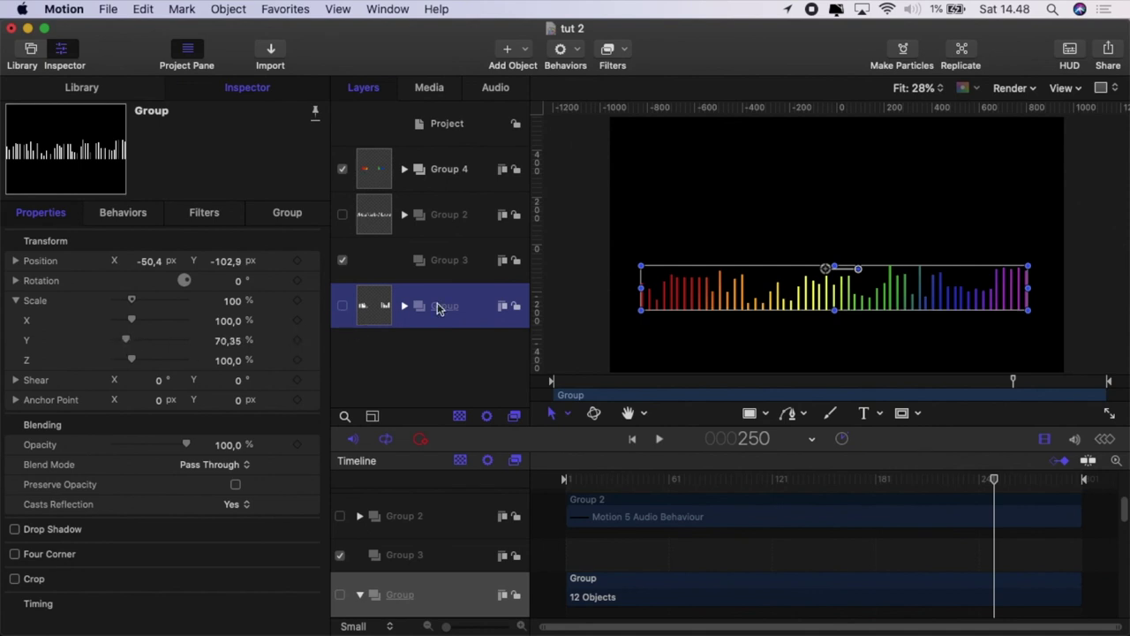
mouse_move(219, 265)
mouse_down()
mouse_move(183, 265)
mouse_move(222, 261)
mouse_up()
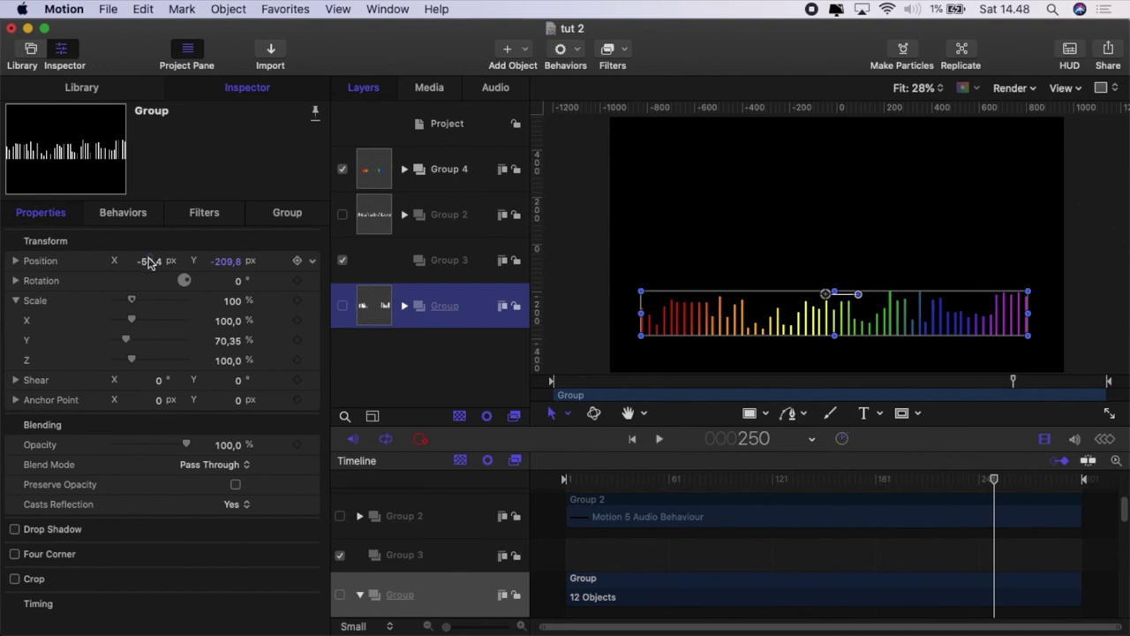
drag(148, 260, 164, 261)
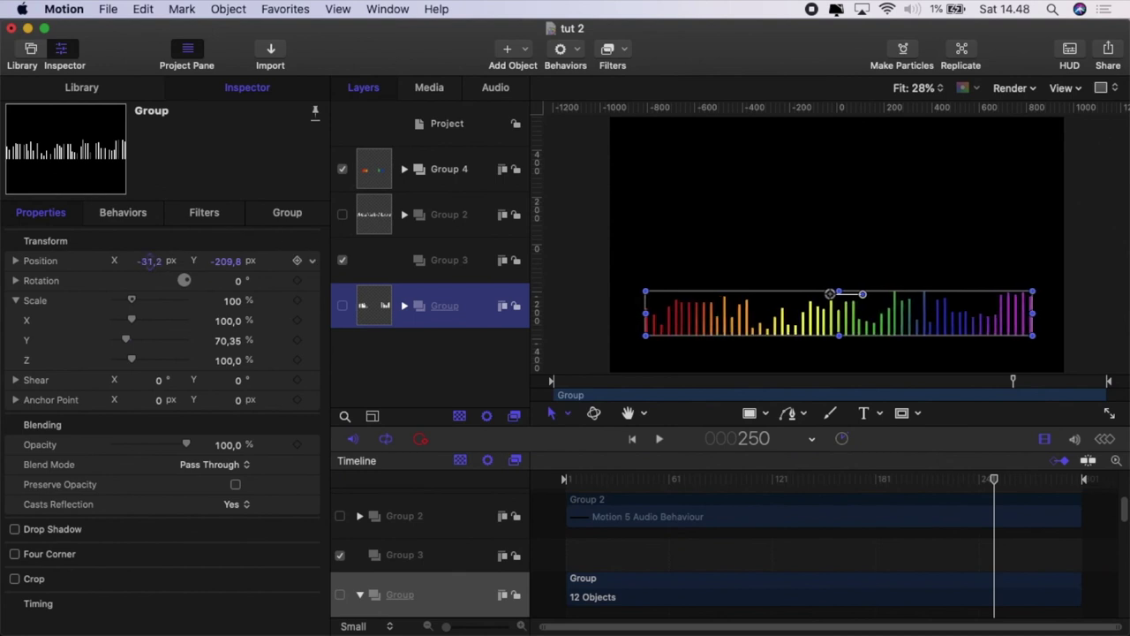
click(543, 554)
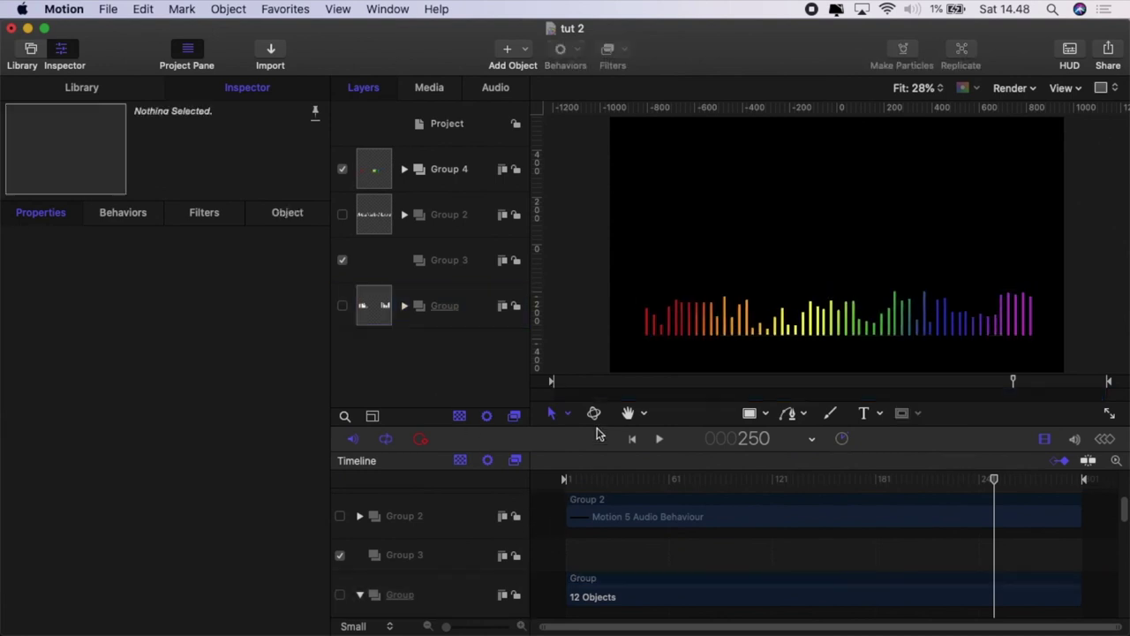
Preview the animation, then select the Audio behaviour on Line copy 9
click(658, 438)
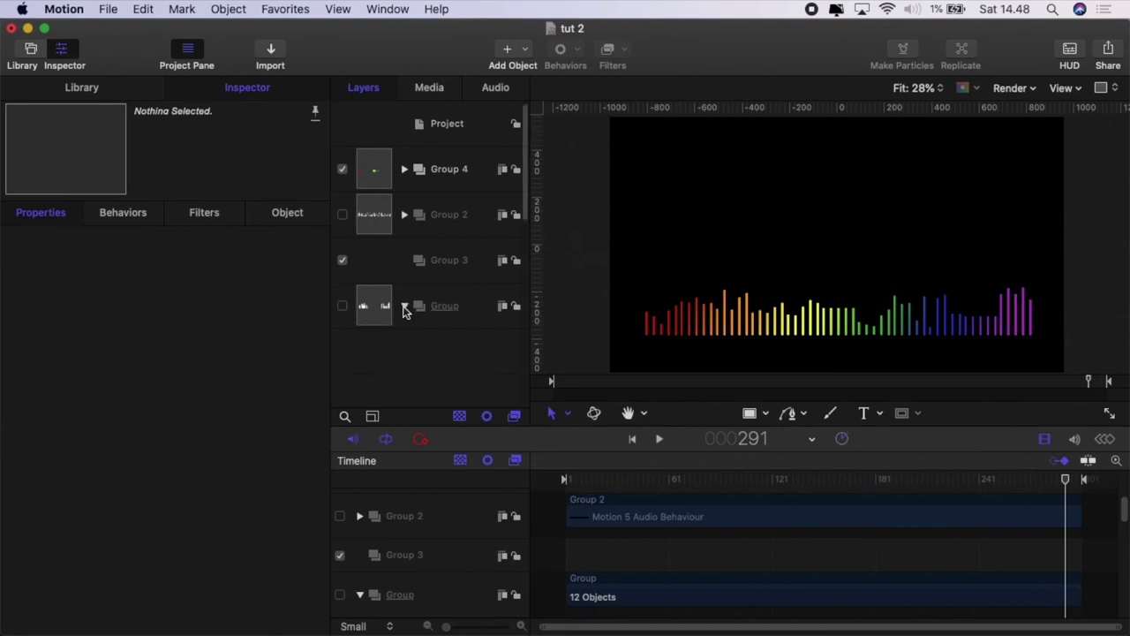
click(413, 351)
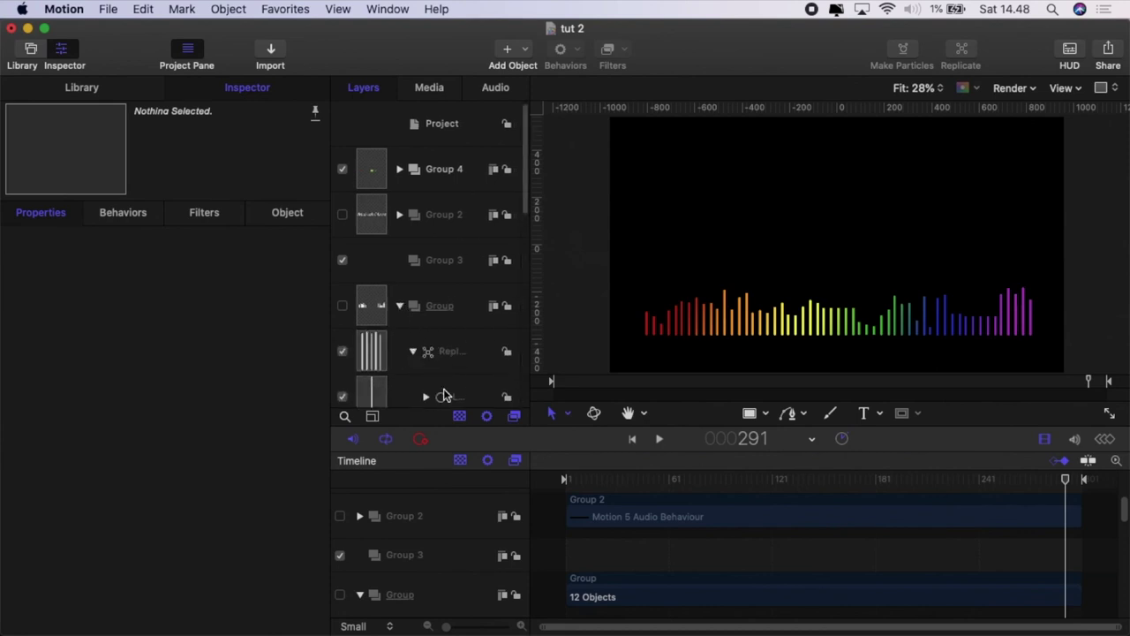
click(452, 399)
scroll(447, 318, down, 5)
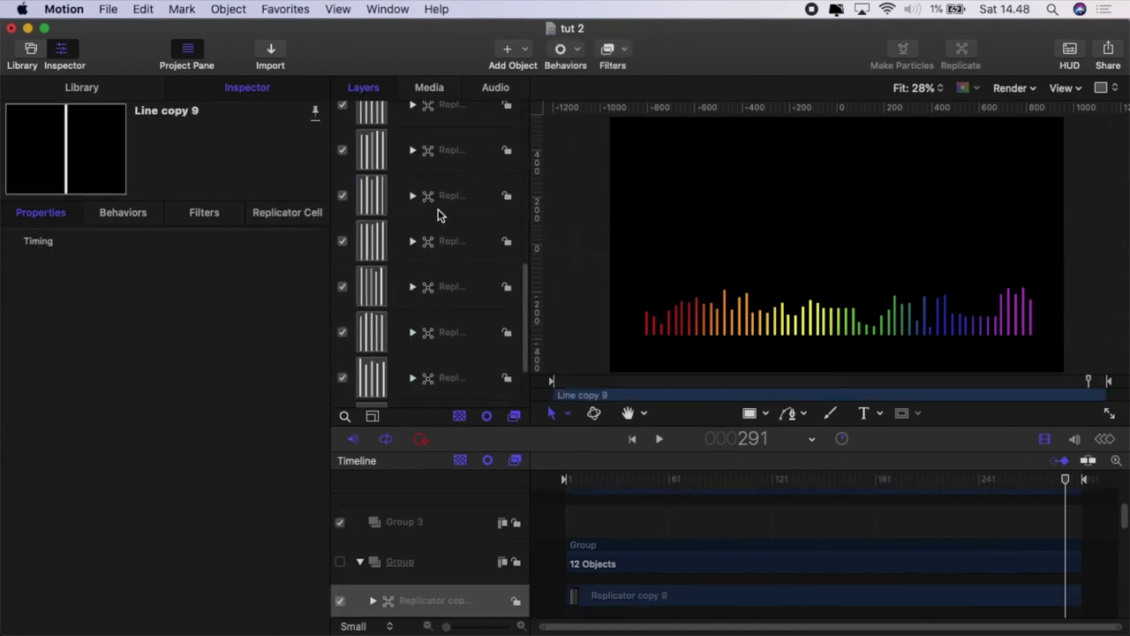
scroll(446, 159, up, 1)
click(426, 133)
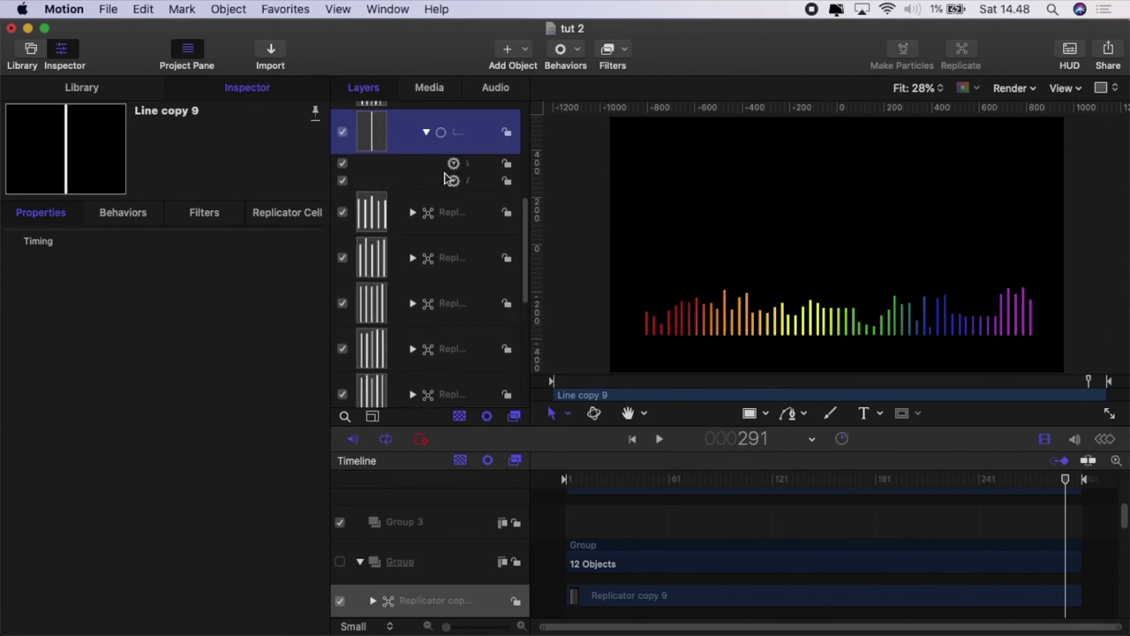
click(465, 181)
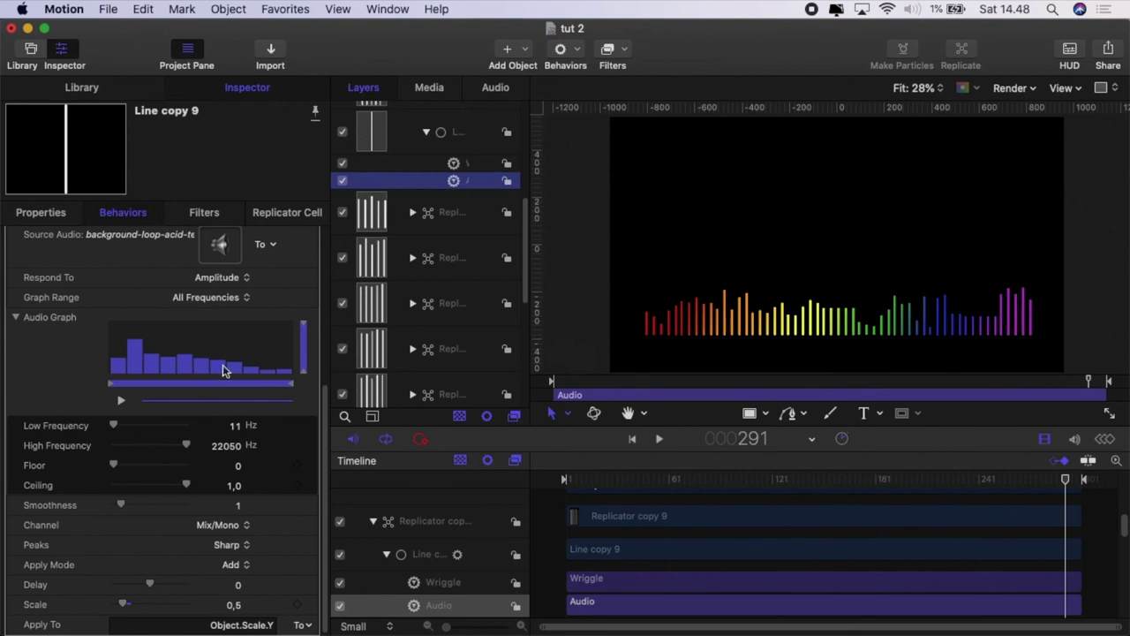
Keep the Audio graph range at All Frequencies and replay the animation
click(246, 301)
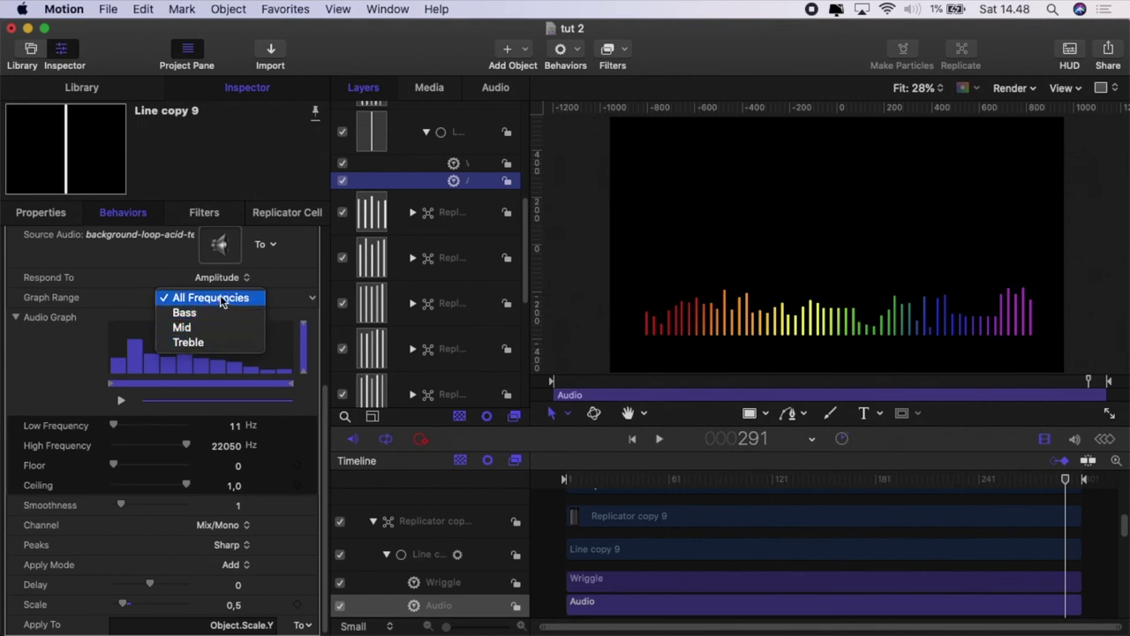
click(221, 300)
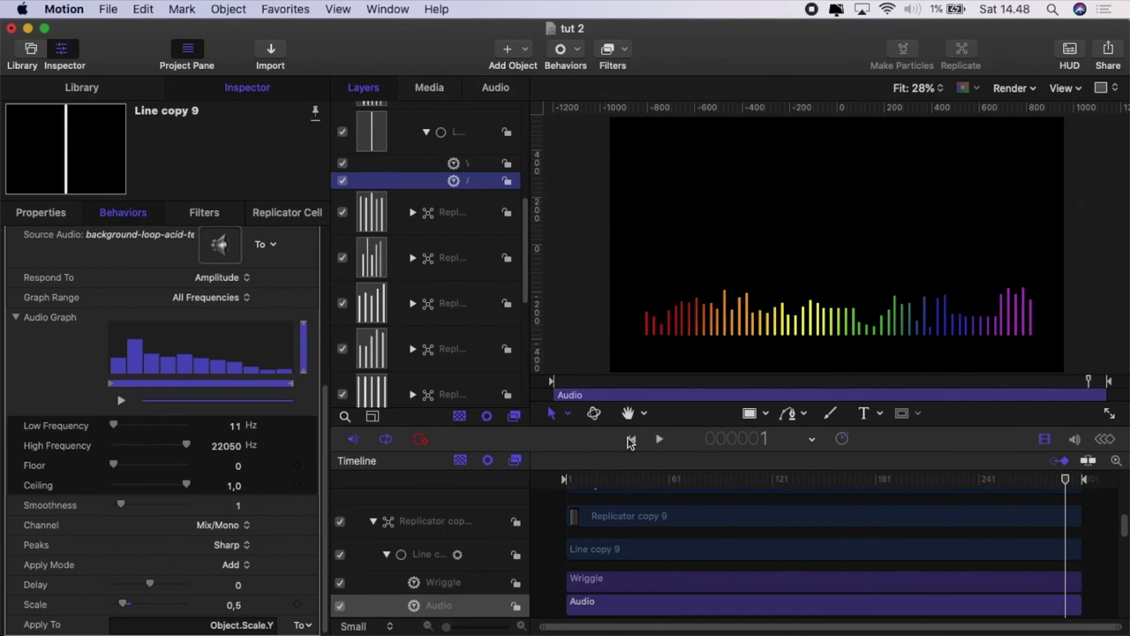
click(658, 441)
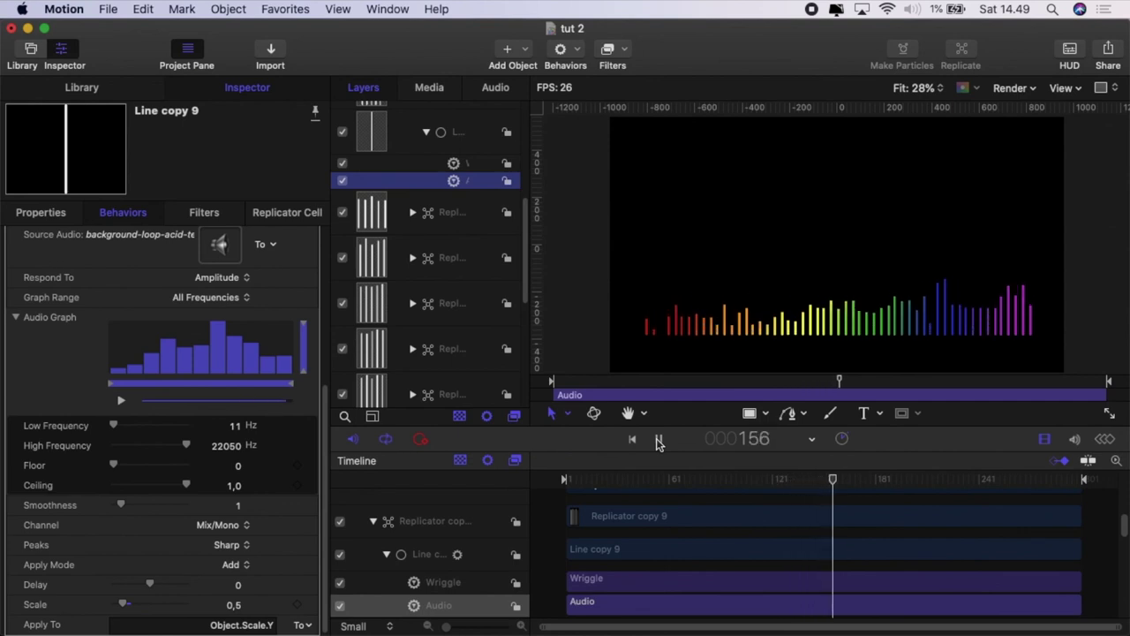
click(657, 441)
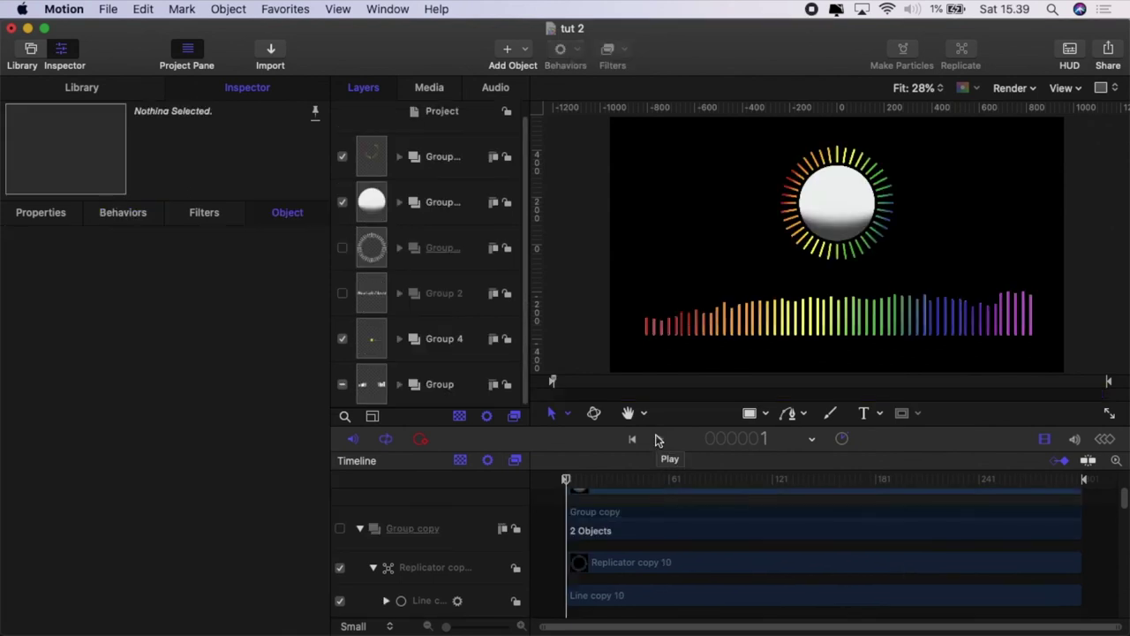
click(658, 441)
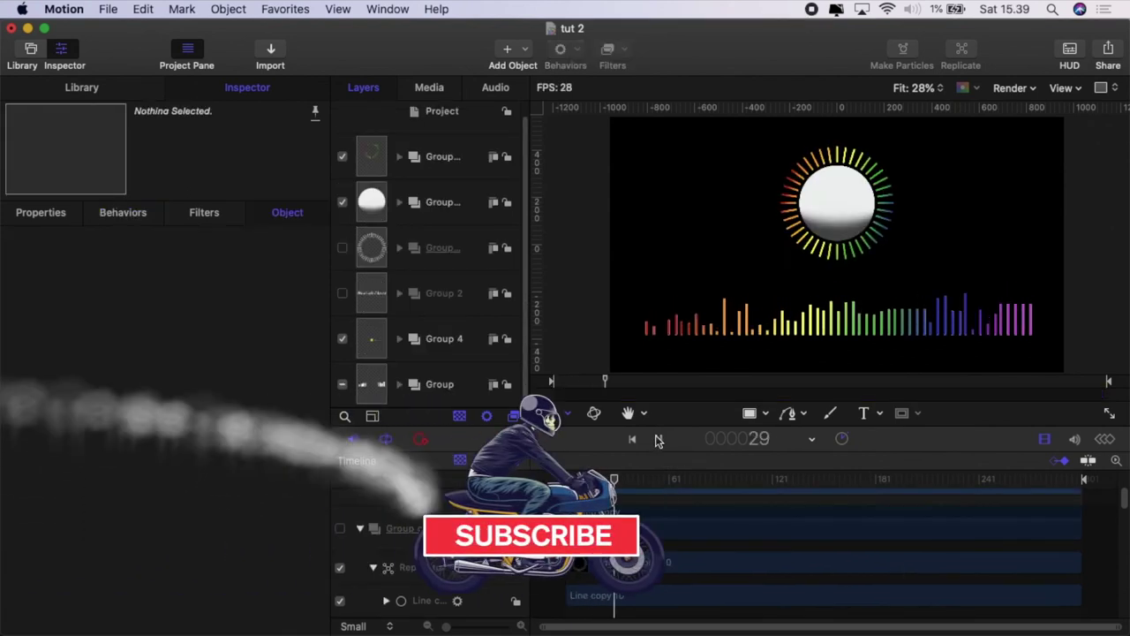